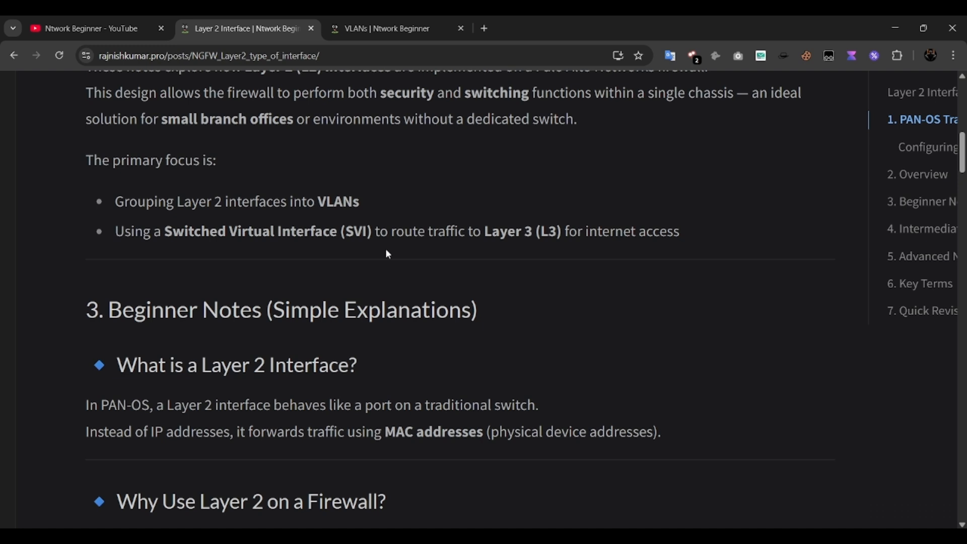
- Scroll through the Layer 2 notes, highlighting the security inspection and cost-saving bullets
scroll(389, 302, "down", 2)
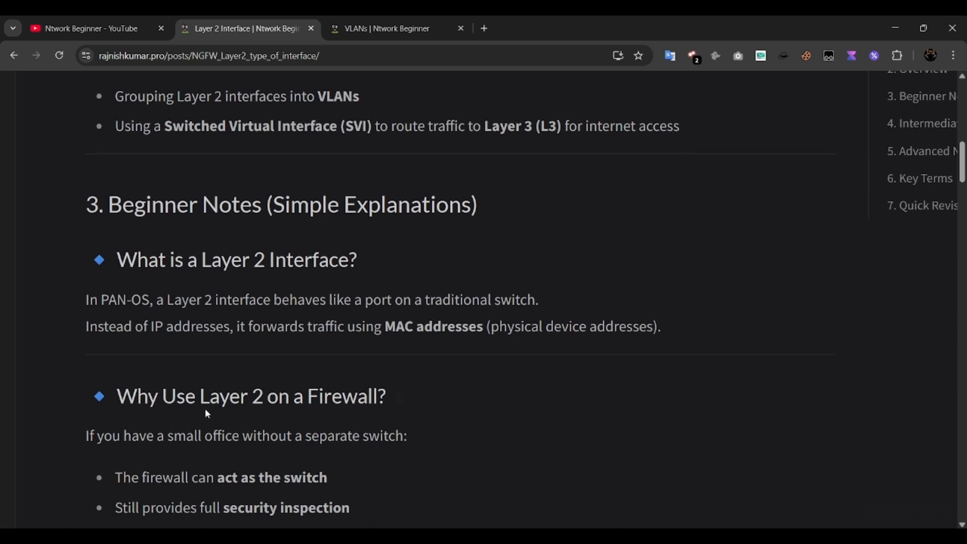
scroll(204, 409, "down", 3)
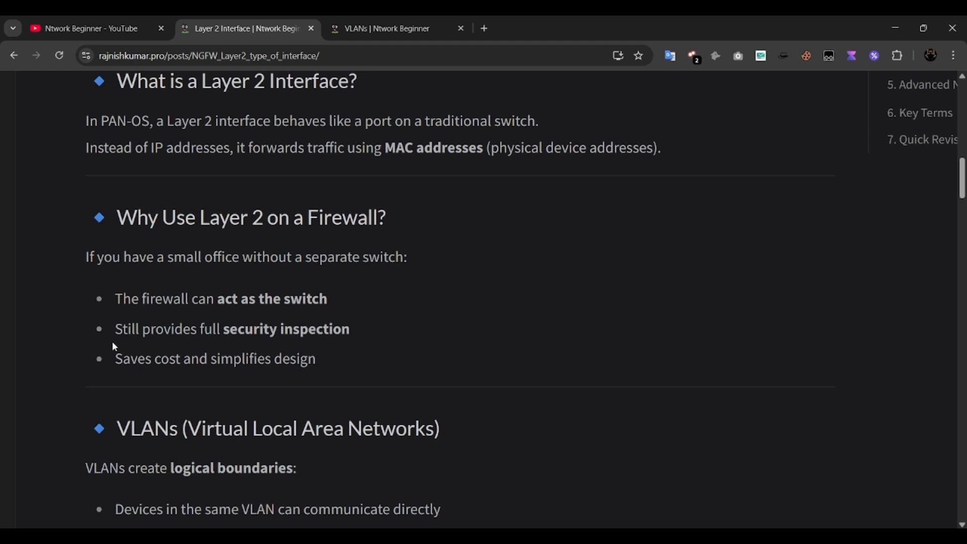
scroll(112, 340, "down", 1)
left_click_drag(124, 330, 252, 355)
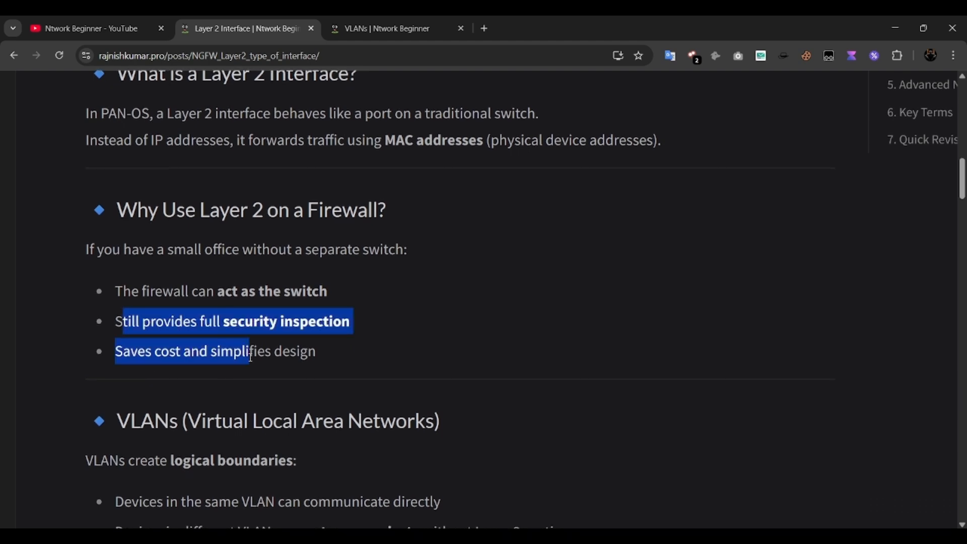
left_click(206, 356)
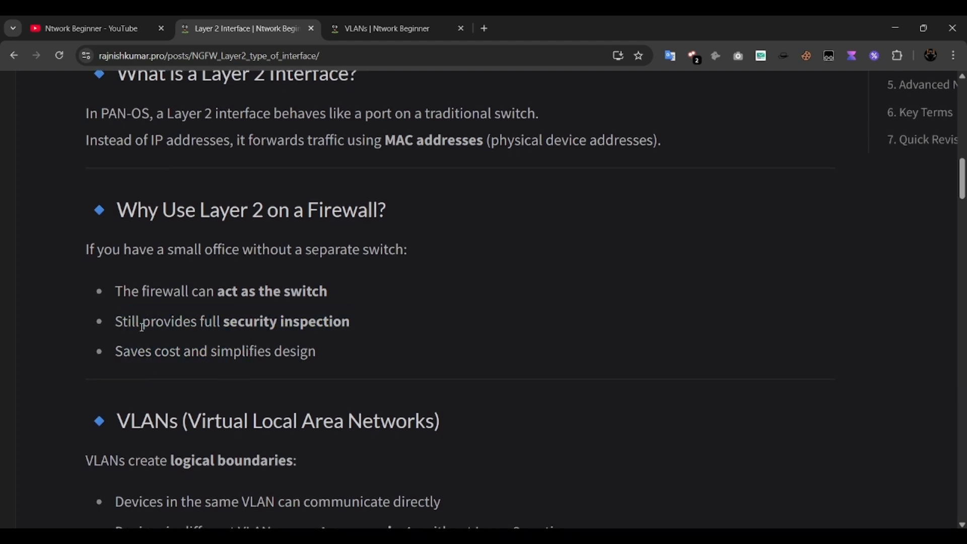
left_click_drag(140, 328, 250, 329)
left_click(207, 331)
- Scroll on down into the VLANs section of the post
scroll(106, 387, "down", 3)
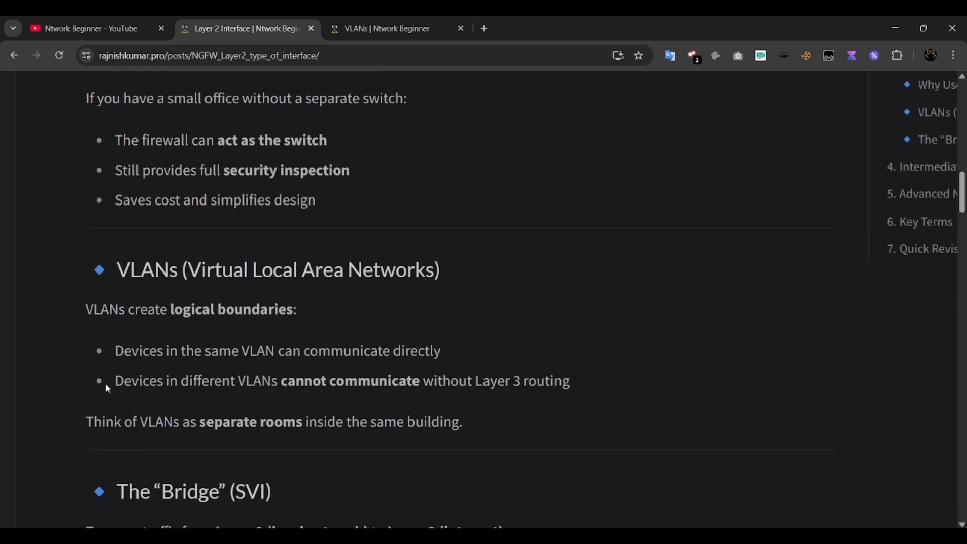
scroll(78, 362, "down", 1)
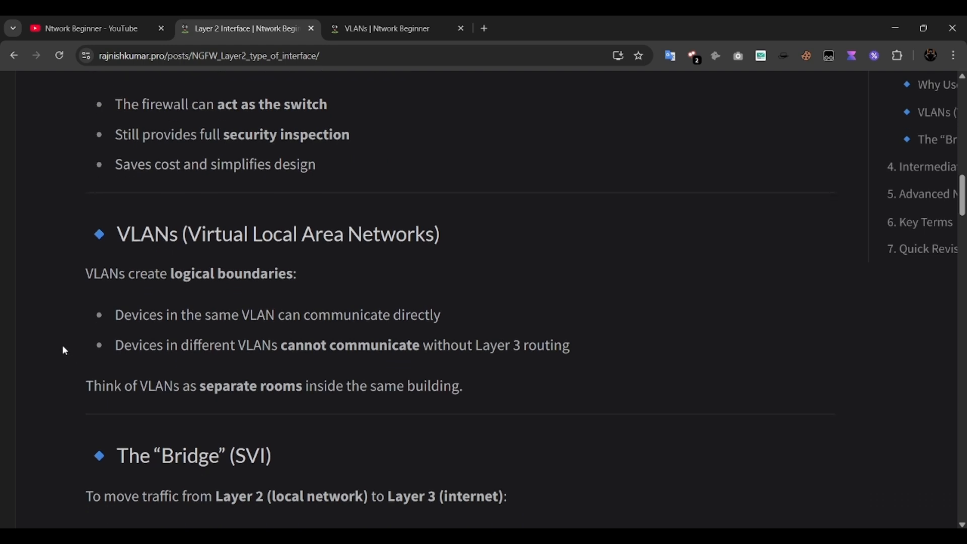
scroll(58, 335, "down", 1)
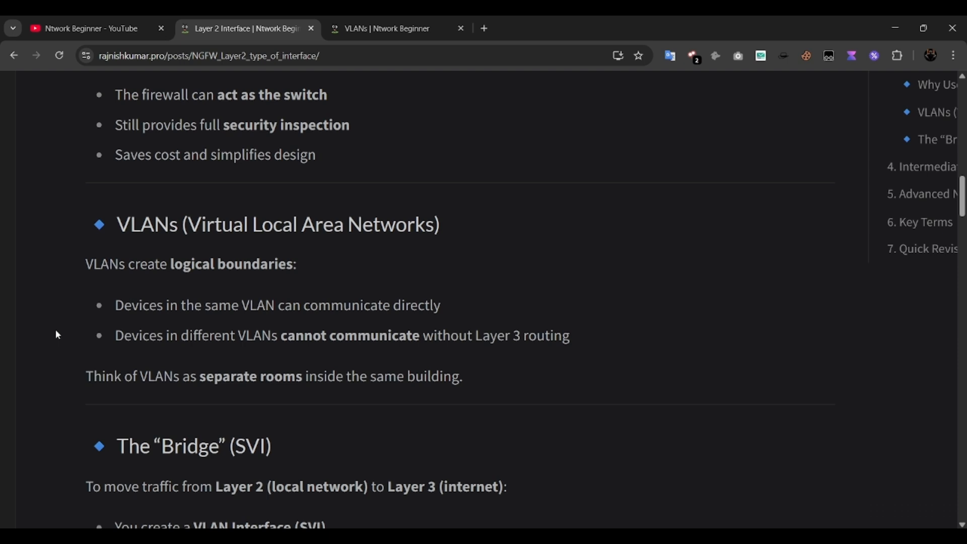
key("alt+Tab")
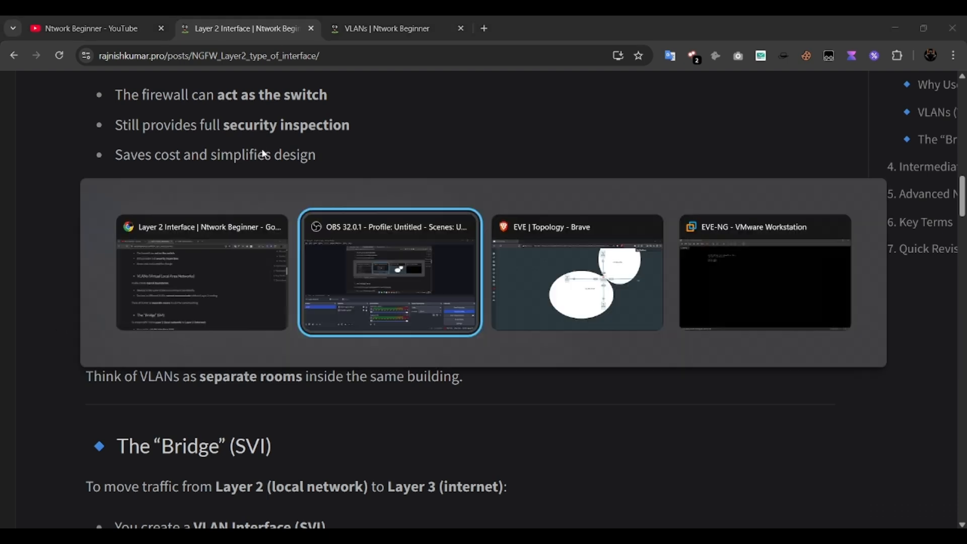
key("alt+Tab")
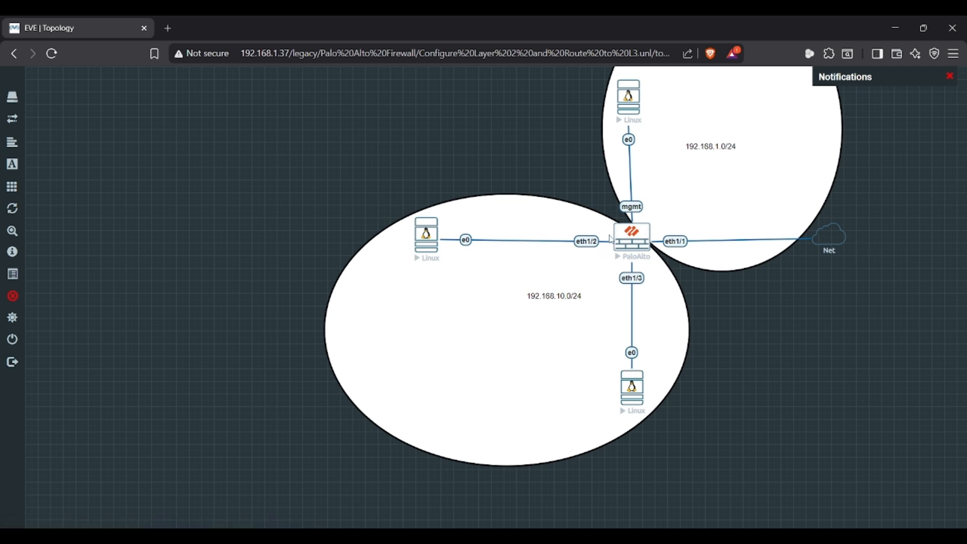
key("alt+Tab")
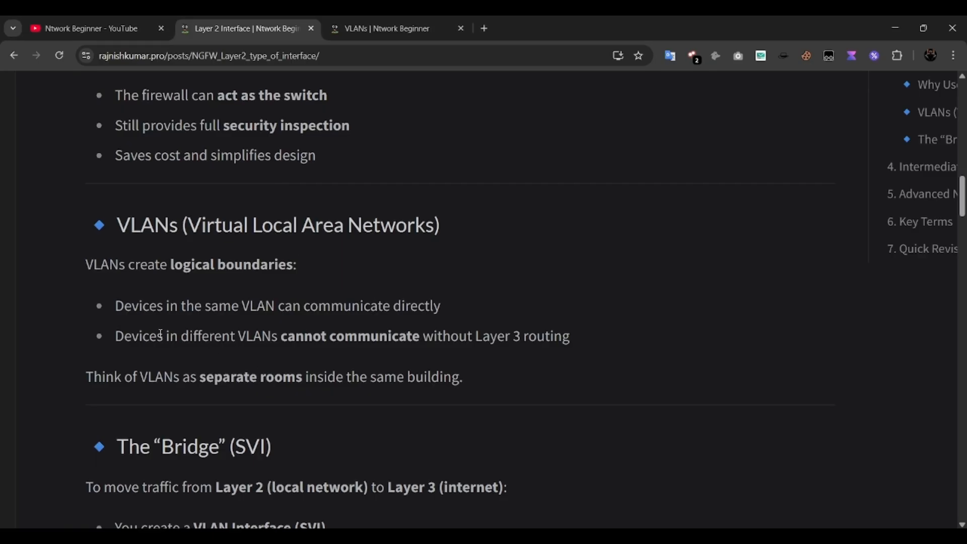
- Highlight the note that different VLANs cannot communicate
left_click_drag(230, 336, 442, 337)
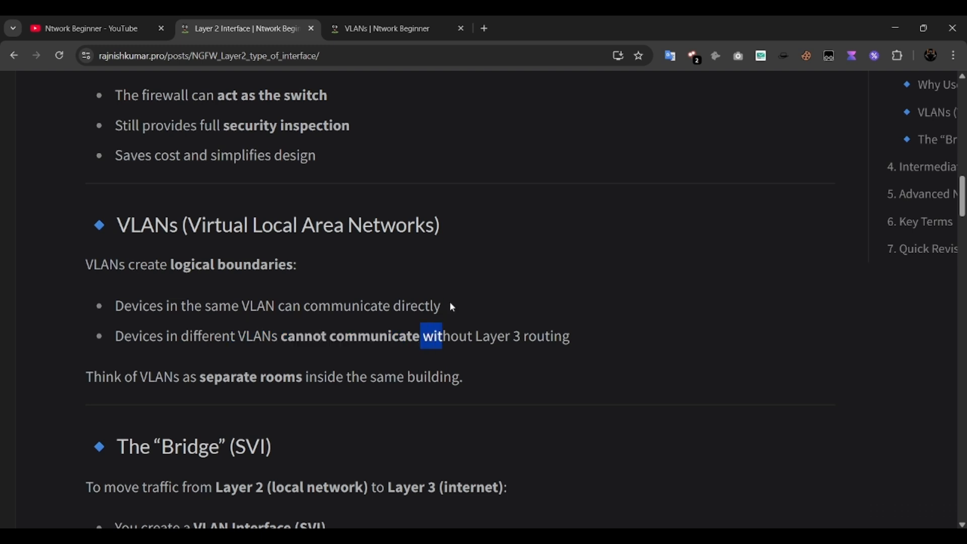
left_click(332, 297)
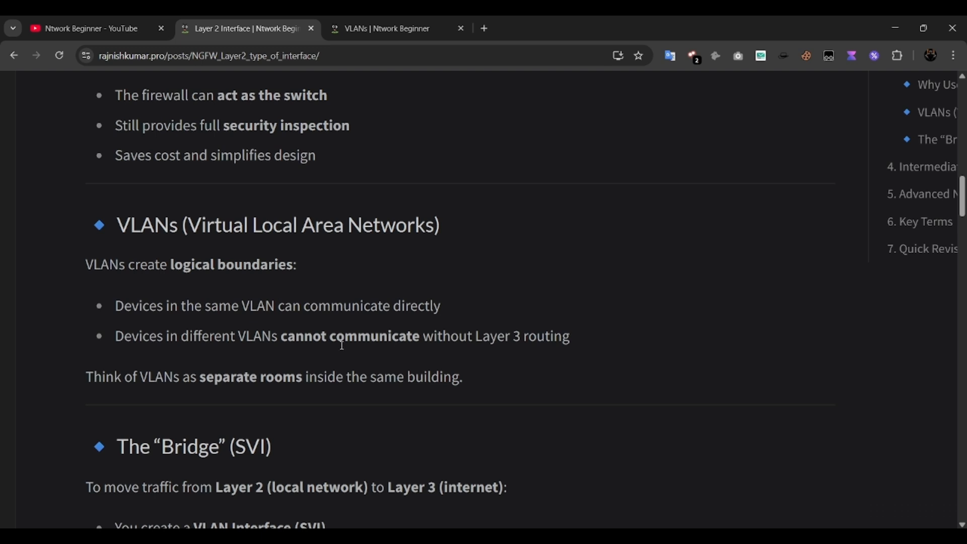
scroll(342, 346, "down", 3)
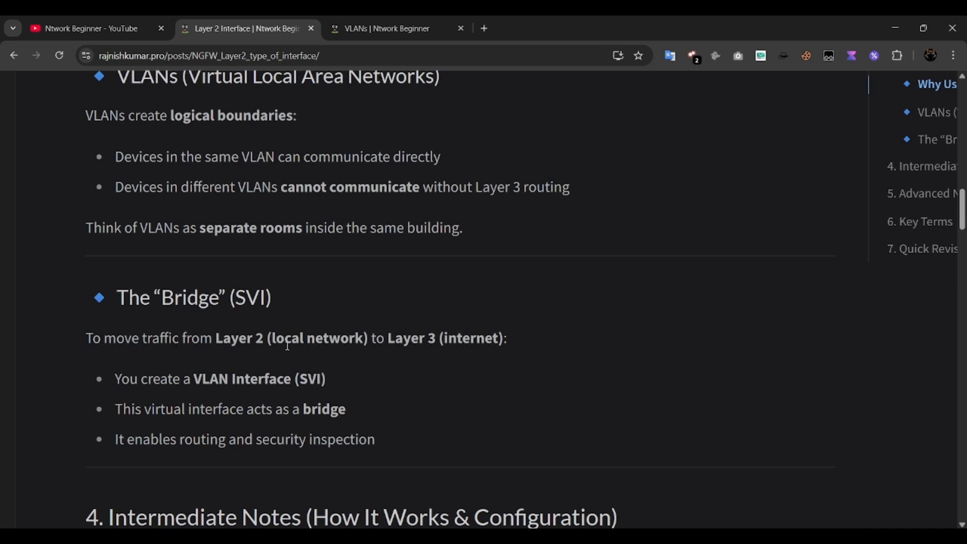
- Emphasise the Layer 2 to Layer 3 sentence and the words 'VLAN Interface' in the SVI bullet
left_click_drag(272, 338, 431, 340)
scroll(419, 367, "down", 1)
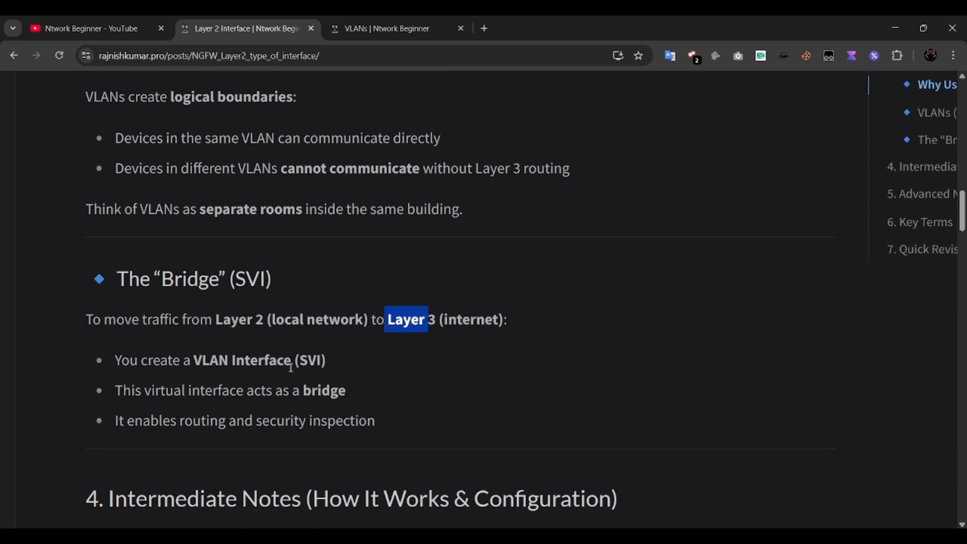
left_click(201, 356)
left_click_drag(202, 356, 295, 359)
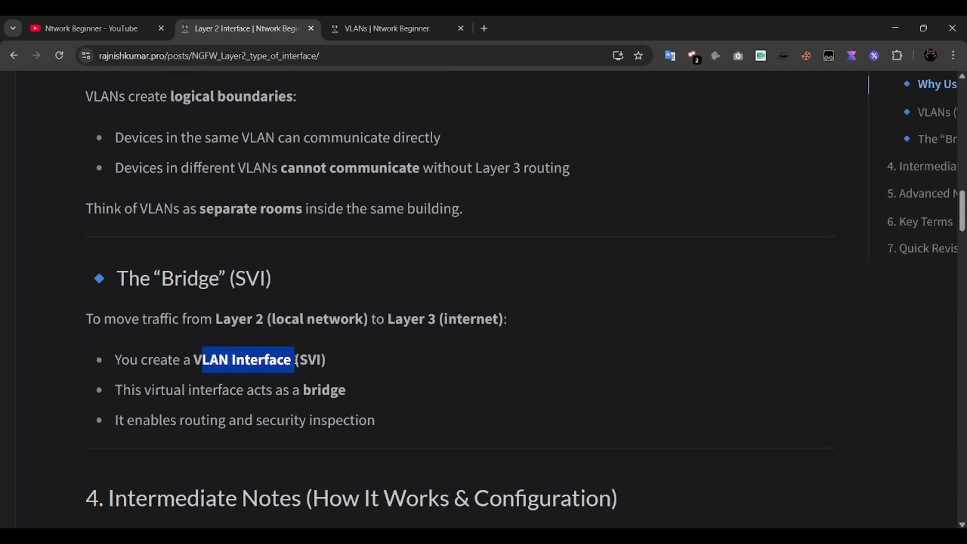
left_click(200, 384)
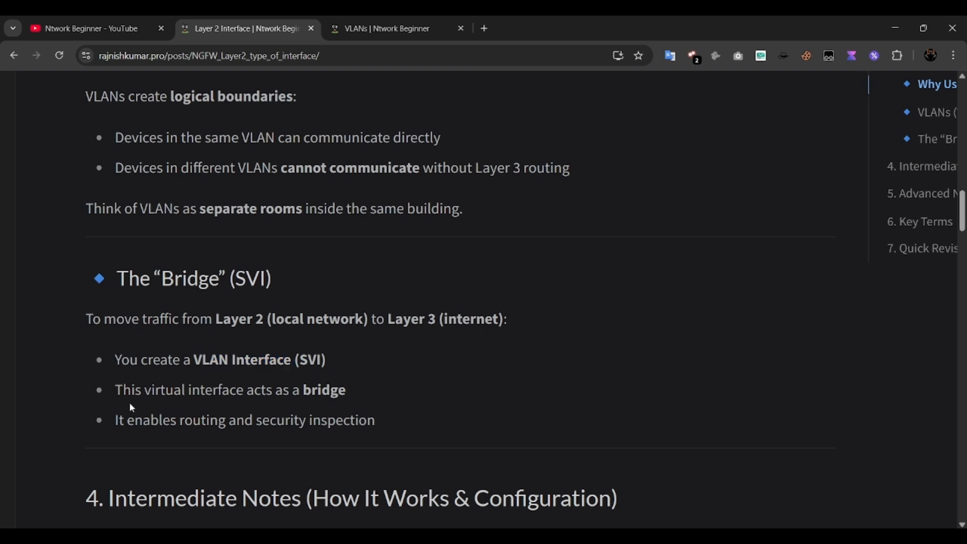
- Scroll down to the Intermediate Notes on Layer 2 operation
scroll(134, 405, "down", 1)
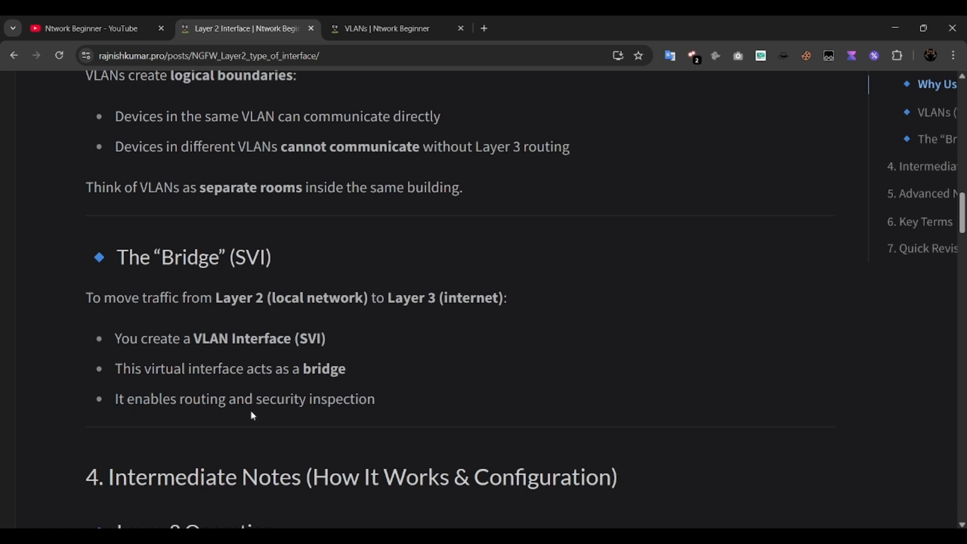
scroll(251, 412, "down", 5)
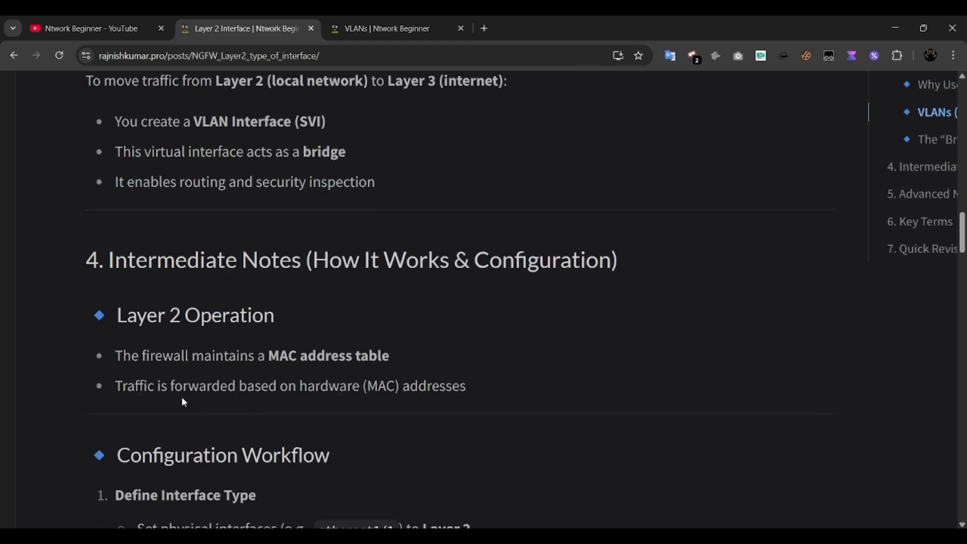
scroll(184, 401, "down", 3)
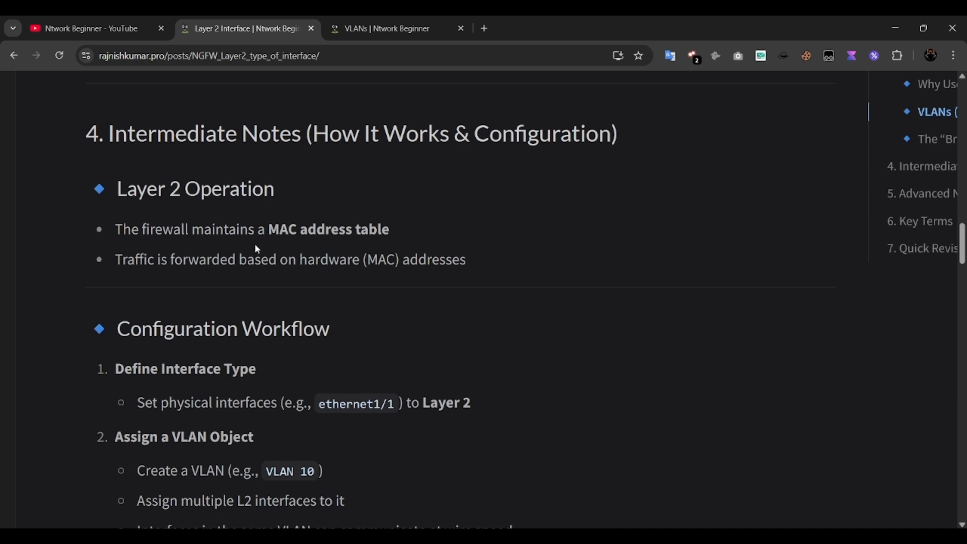
- Highlight the note that the firewall maintains a MAC table
scroll(253, 194, "down", 3)
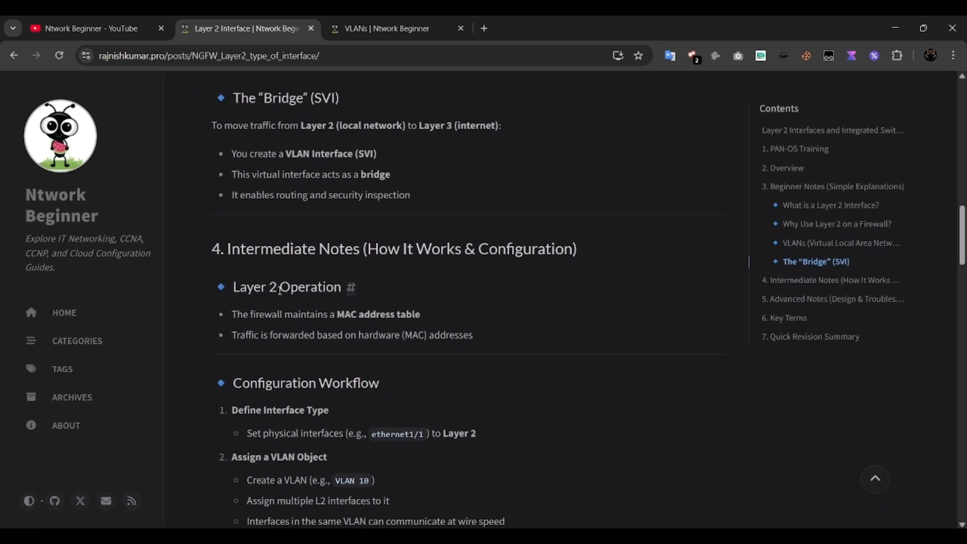
scroll(279, 291, "down", 2)
scroll(279, 292, "up", 3)
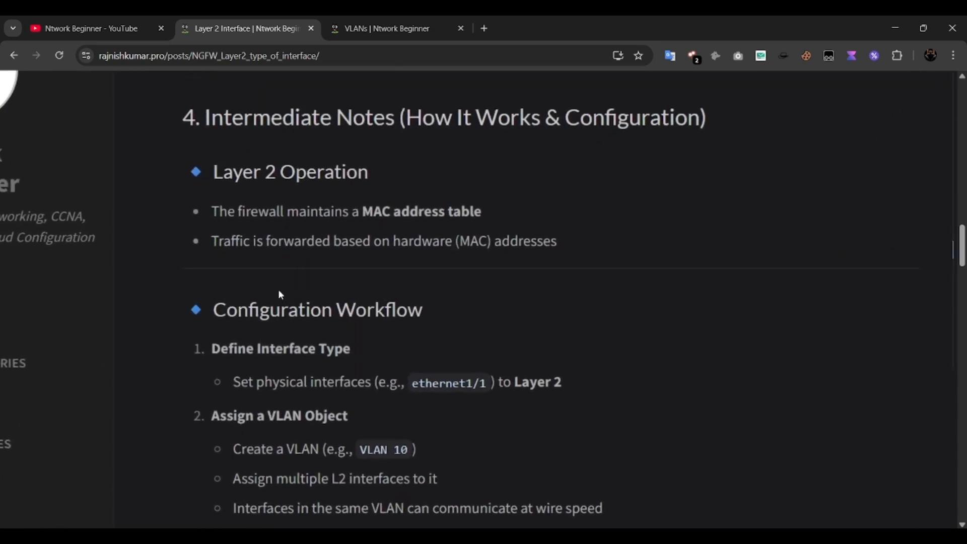
scroll(281, 294, "up", 1)
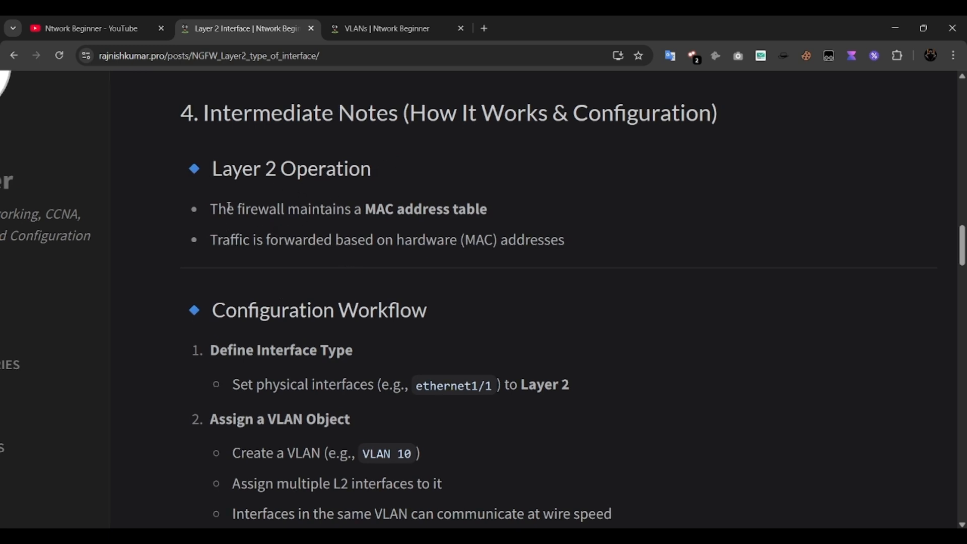
left_click_drag(226, 207, 352, 222)
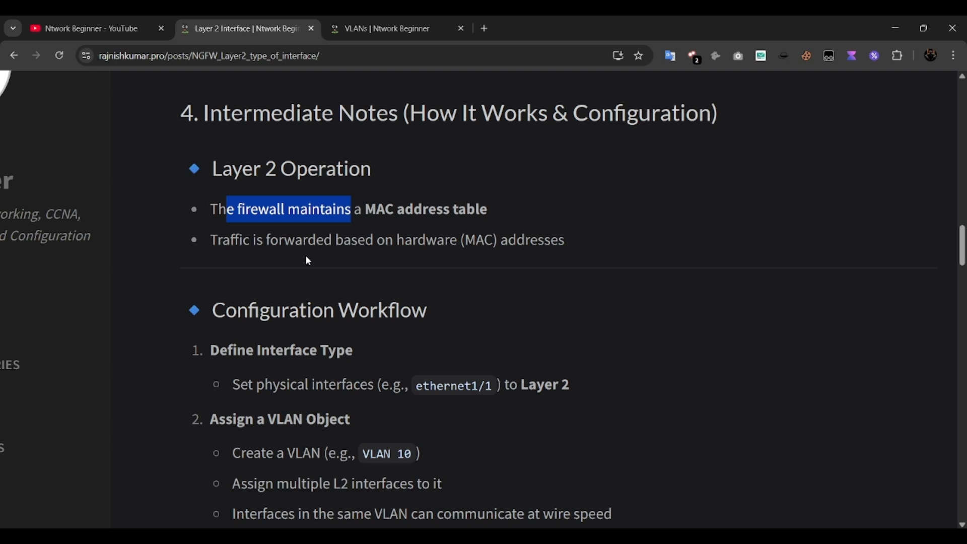
- Highlight the whole SVI (VLAN Interface) section
scroll(309, 260, "down", 3)
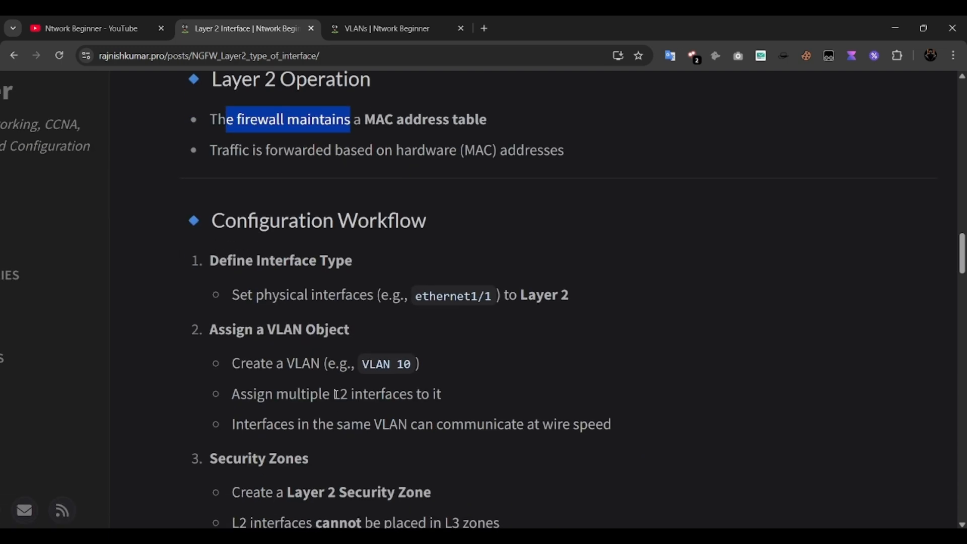
scroll(336, 394, "down", 6)
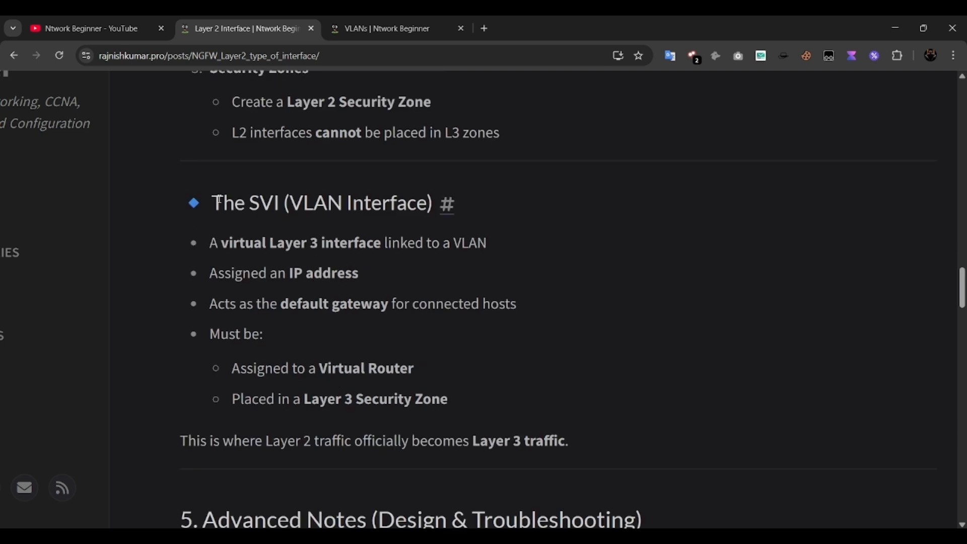
left_click_drag(223, 202, 416, 399)
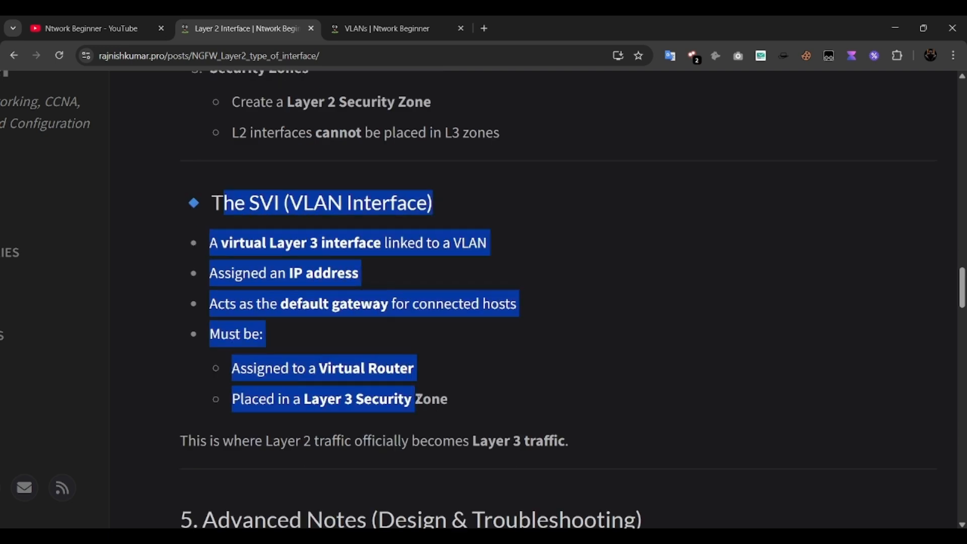
left_click(346, 345)
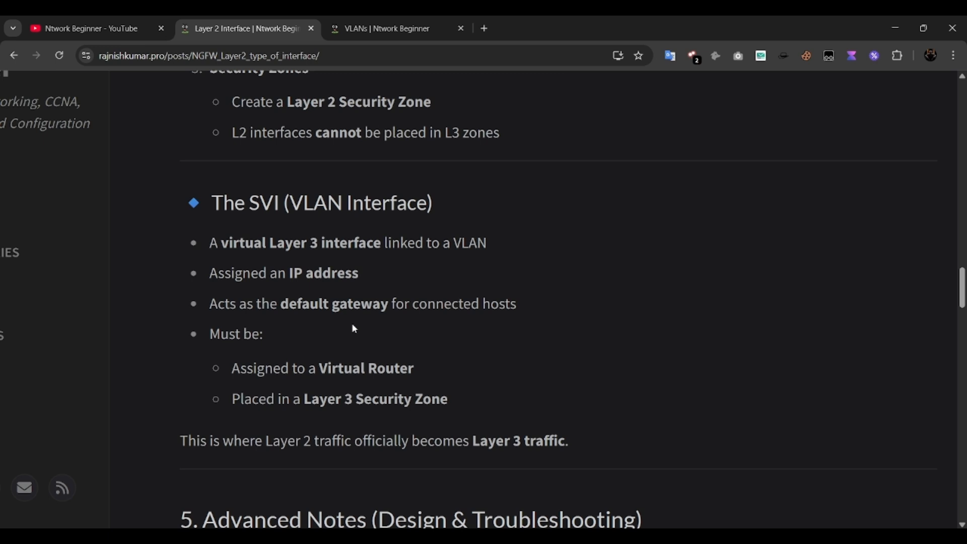
- Reach the STP Behavior notes and highlight transparent STP forwarding and the non-blocking ports line
scroll(353, 323, "down", 4)
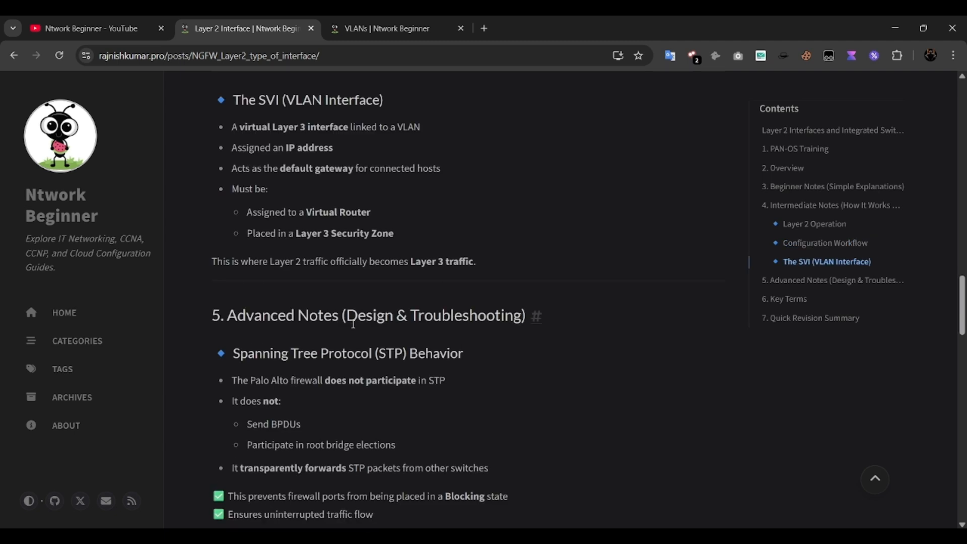
scroll(353, 323, "down", 3)
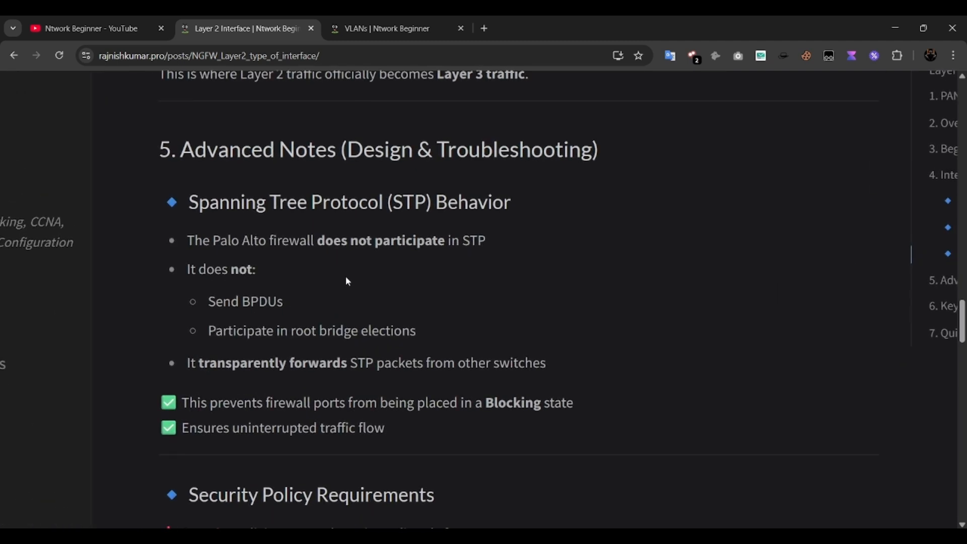
scroll(347, 282, "down", 1)
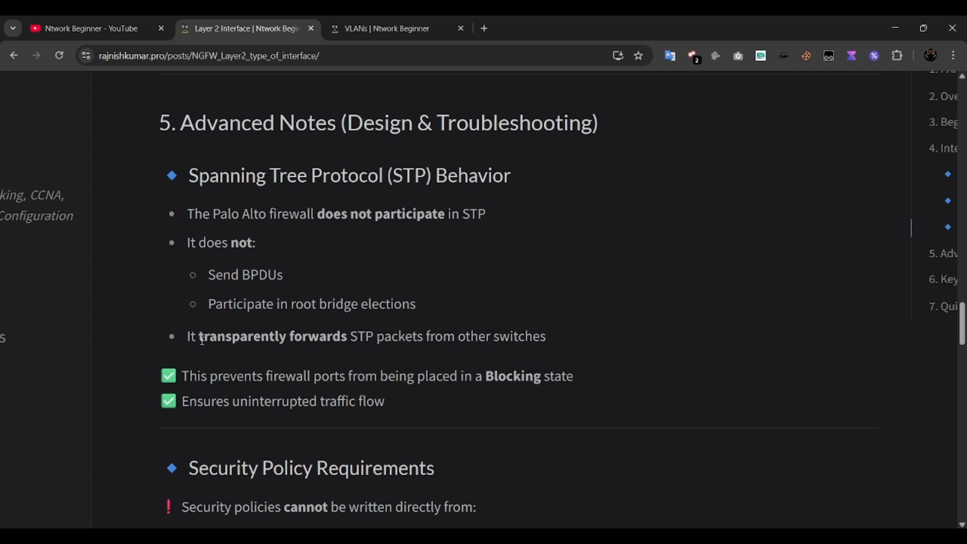
scroll(244, 336, "up", 3)
left_click_drag(185, 336, 545, 344)
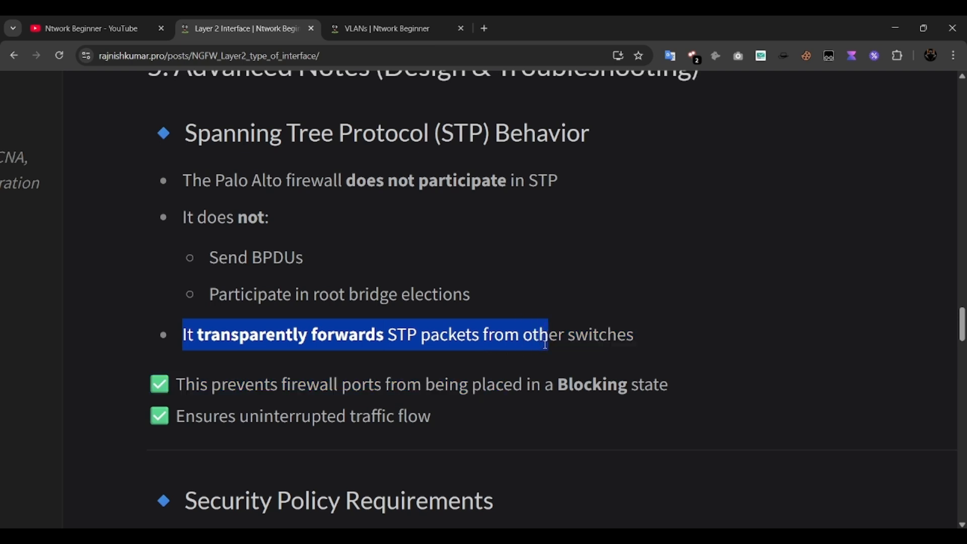
left_click_drag(281, 394, 427, 392)
left_click(506, 417)
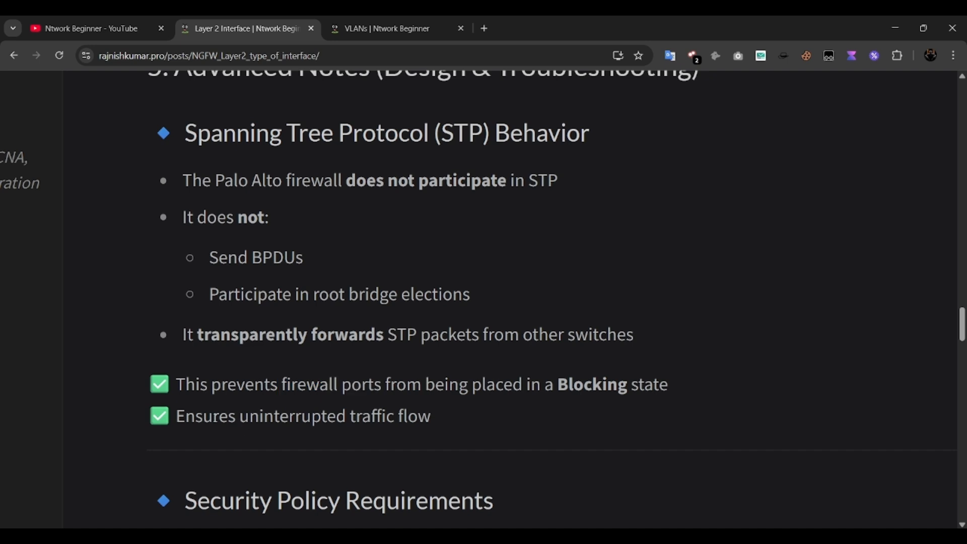
- Look over the EVE-NG lab topology, briefly selecting the firewall and left Linux host, then return to the notes
key("alt+Tab")
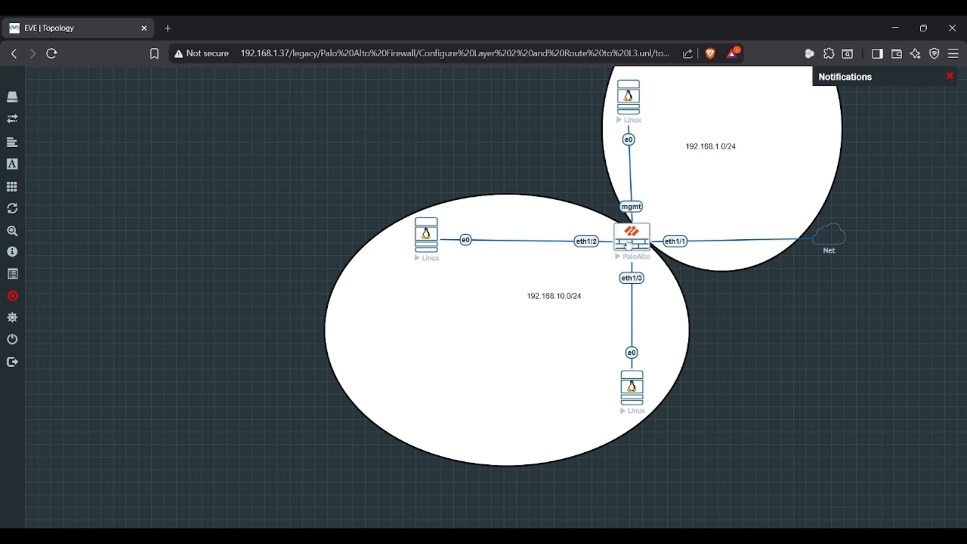
left_click_drag(592, 251, 613, 245)
left_click(613, 246)
key("alt+Tab")
- Scroll further down the Layer 2 Interface post
scroll(546, 378, "down", 4)
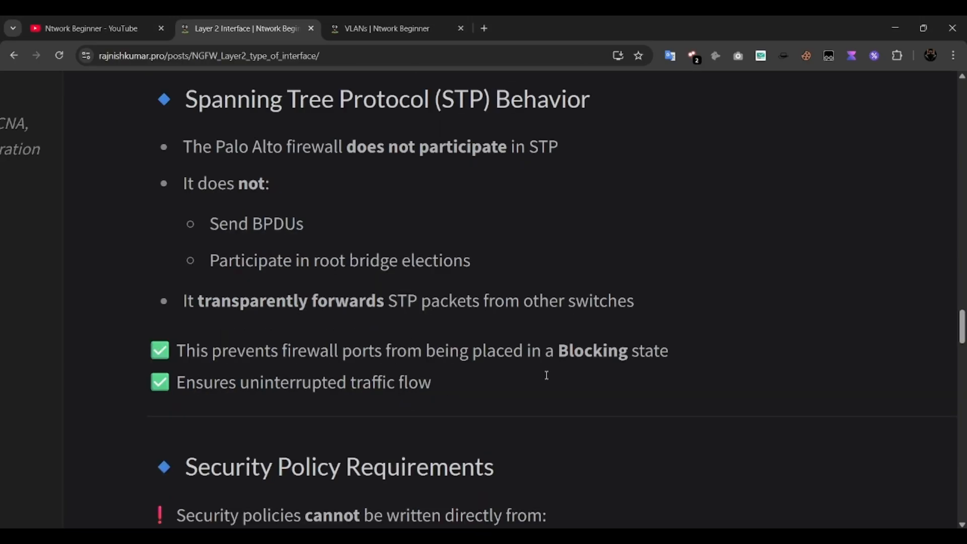
scroll(588, 404, "down", 3)
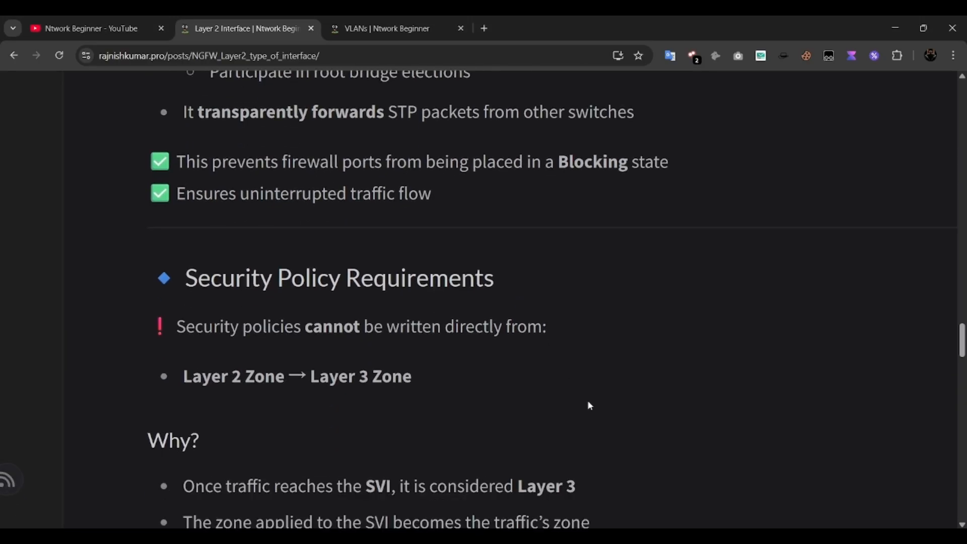
scroll(588, 405, "down", 5)
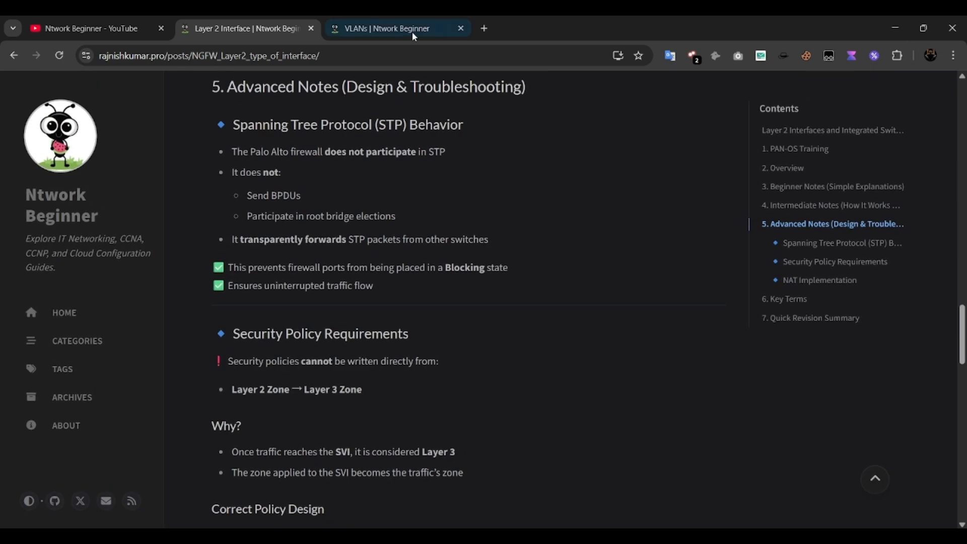
- Skim the separate VLANs post, then return to the EVE-NG lab topology
left_click(413, 35)
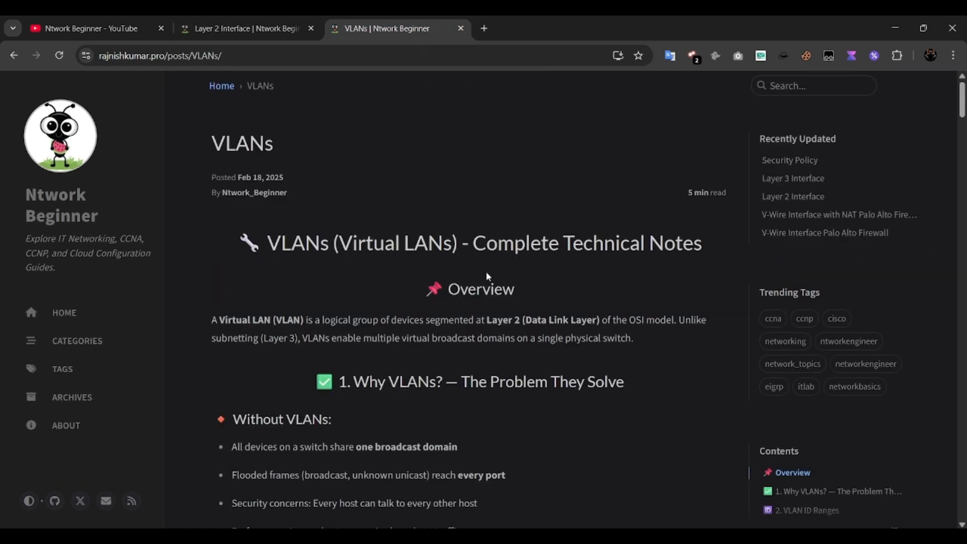
scroll(481, 346, "down", 7)
scroll(478, 343, "down", 6)
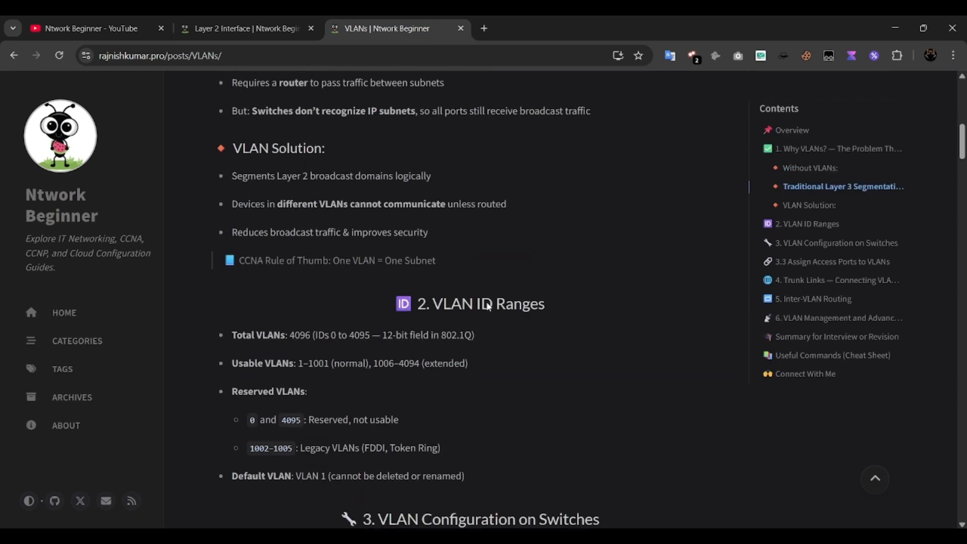
scroll(486, 301, "down", 4)
scroll(485, 302, "down", 5)
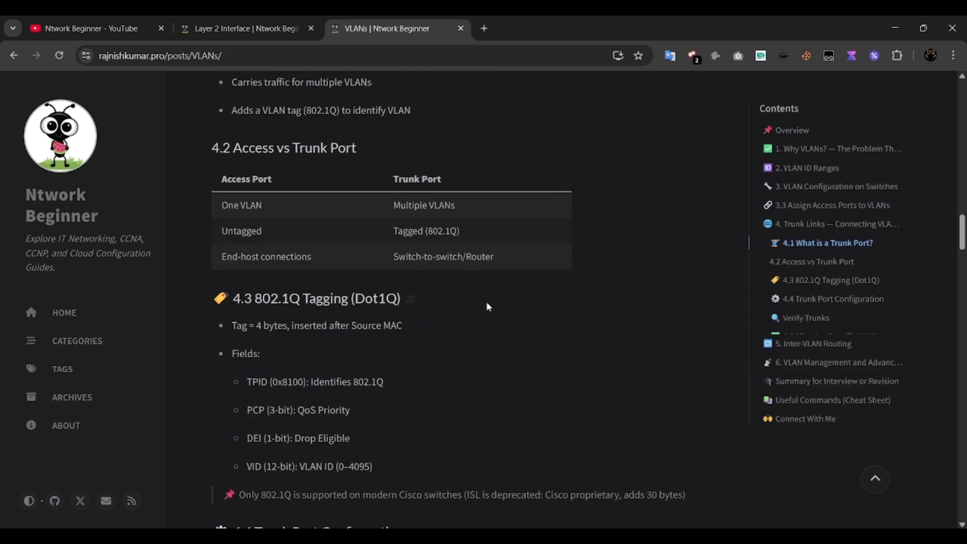
scroll(485, 301, "up", 20)
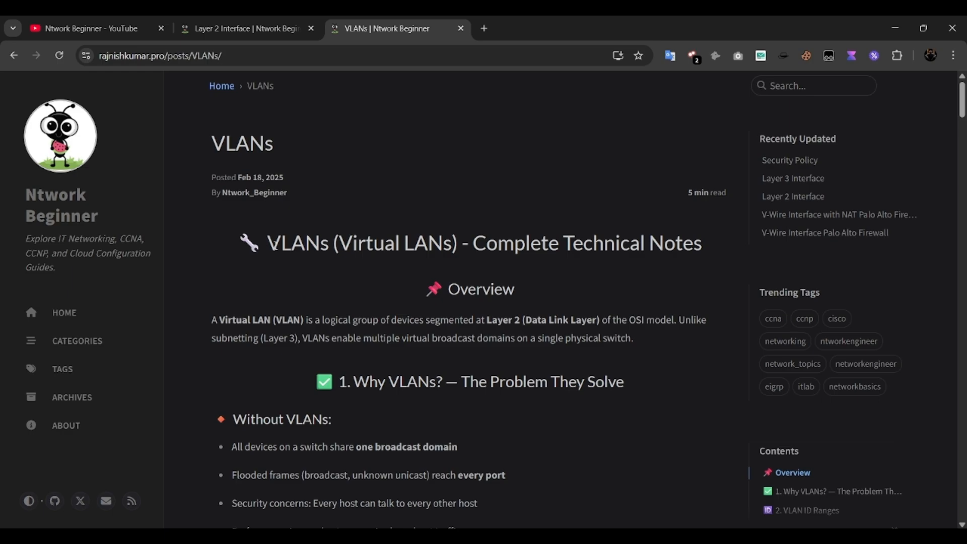
key("alt+Tab")
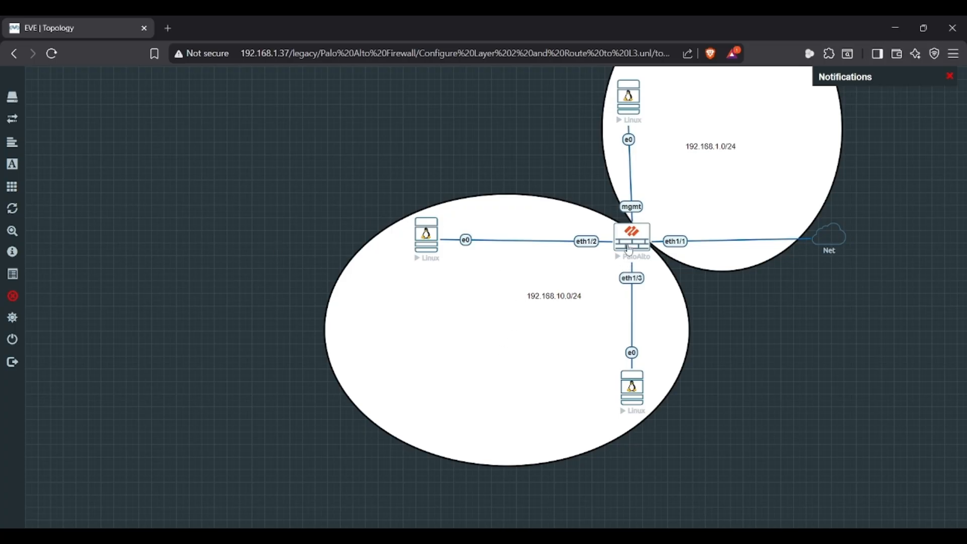
- Log into the PaloAlto firewall's console with the default admin account
left_click(630, 250)
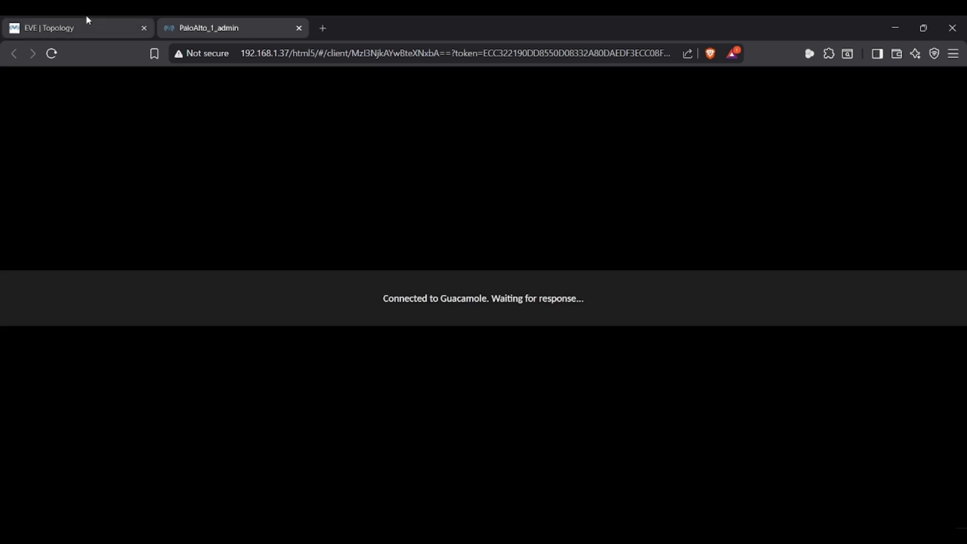
left_click(88, 23)
left_click(172, 25)
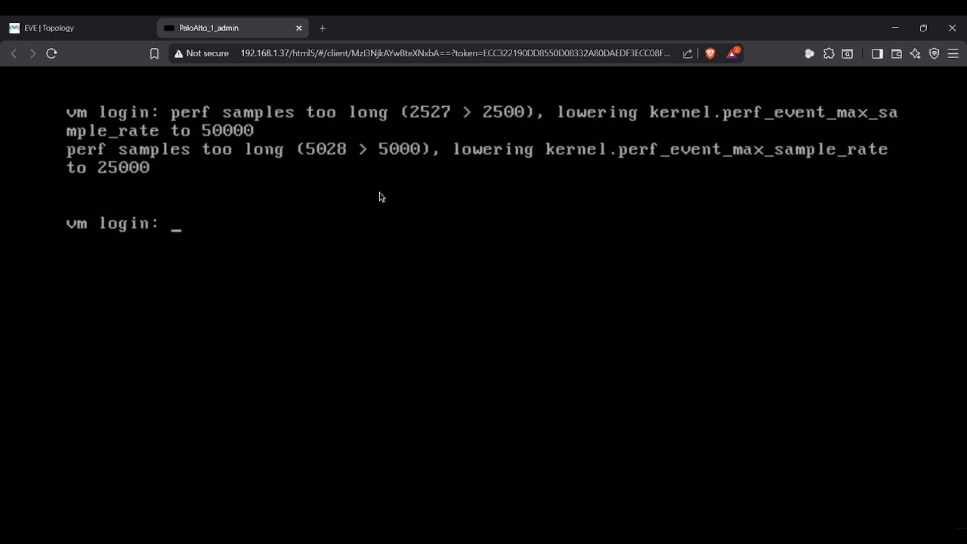
type("admin")
key("Return")
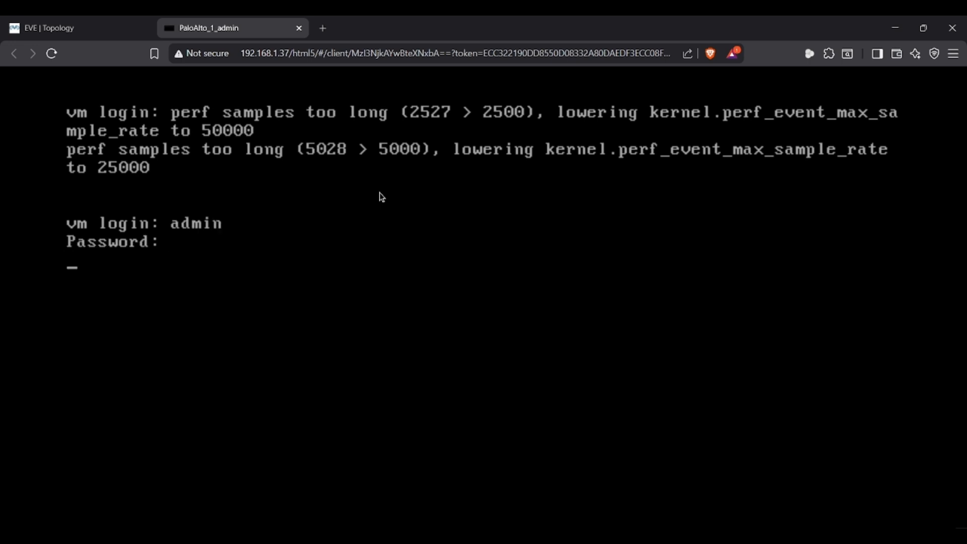
key("Return")
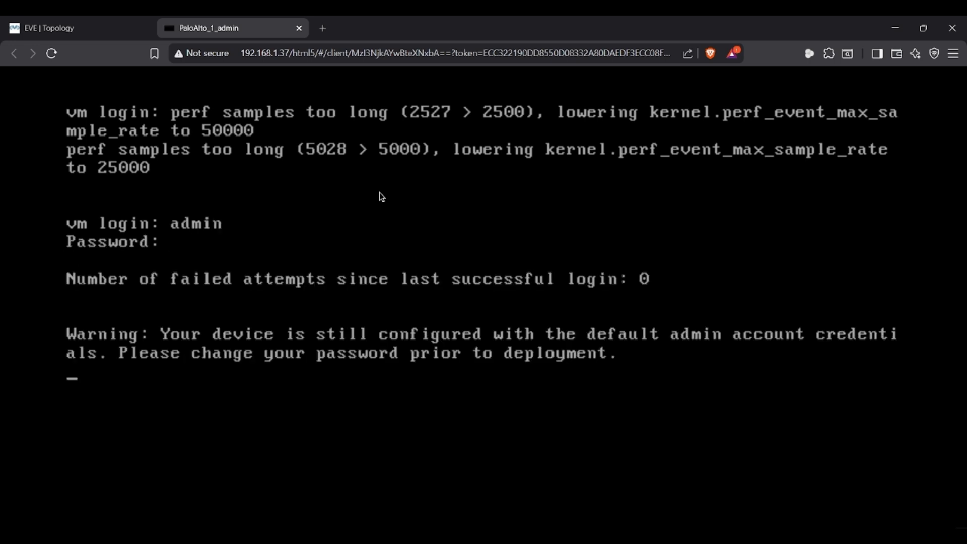
- Bring up the saved CLI notes in Notepad alongside the firewall console
key("super")
type("note")
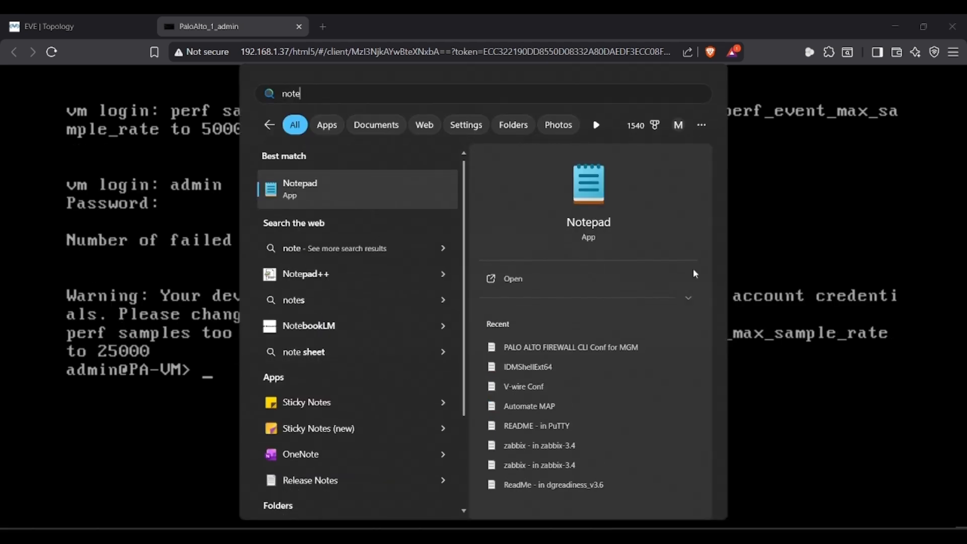
key("Return")
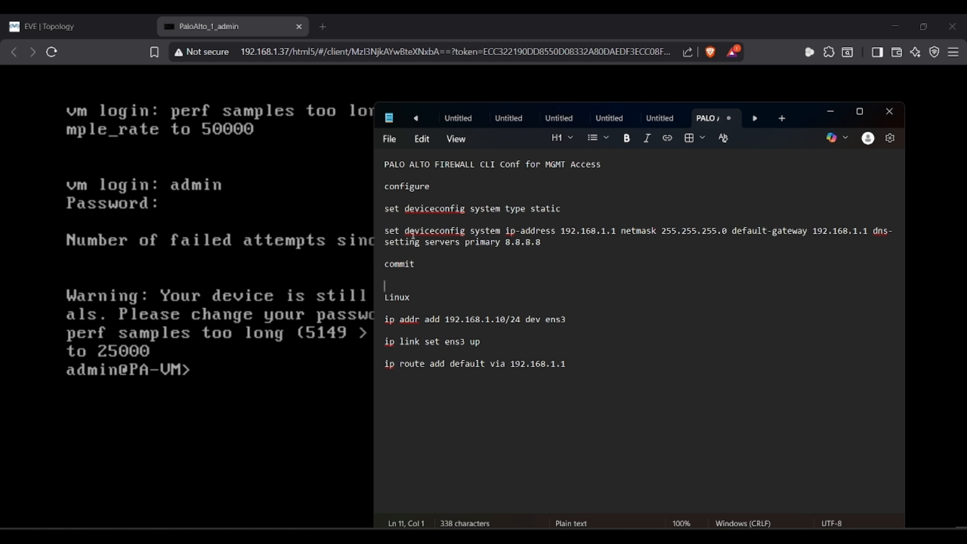
key("alt+Tab")
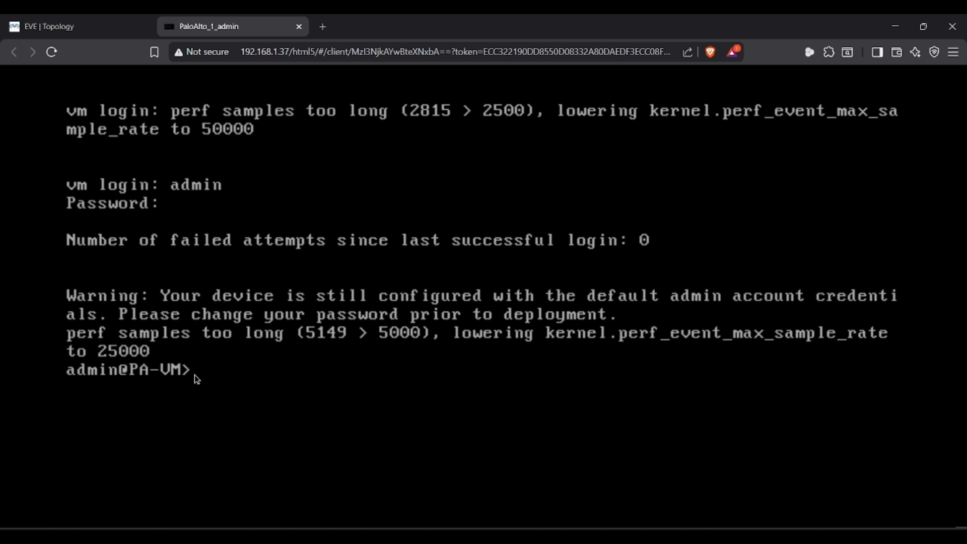
- Enter configuration mode and set the management address type to static
type("configure")
key("Return")
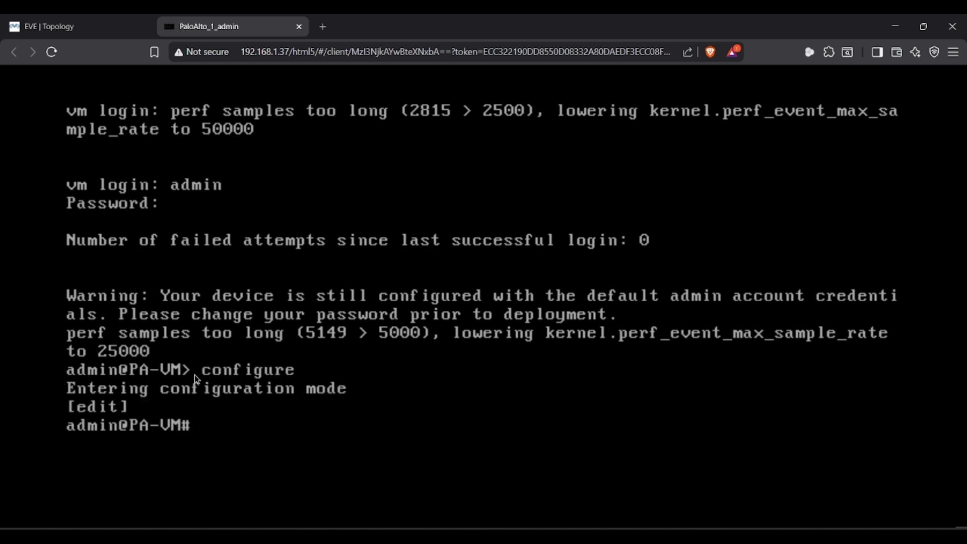
type("set deviceconfig")
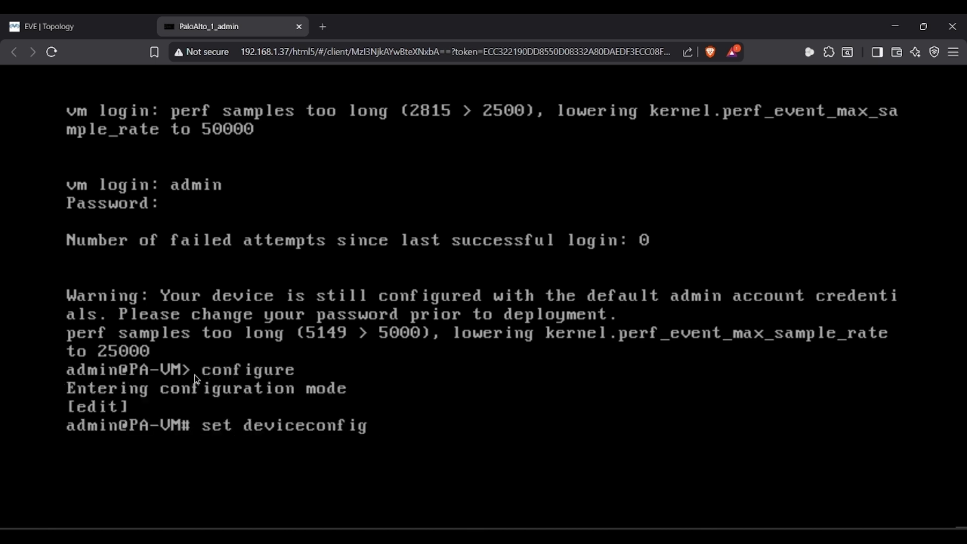
key("alt+Tab")
key("alt+Tab")
type("ssy")
key("BackSpace")
key("BackSpace")
type("ystem type static")
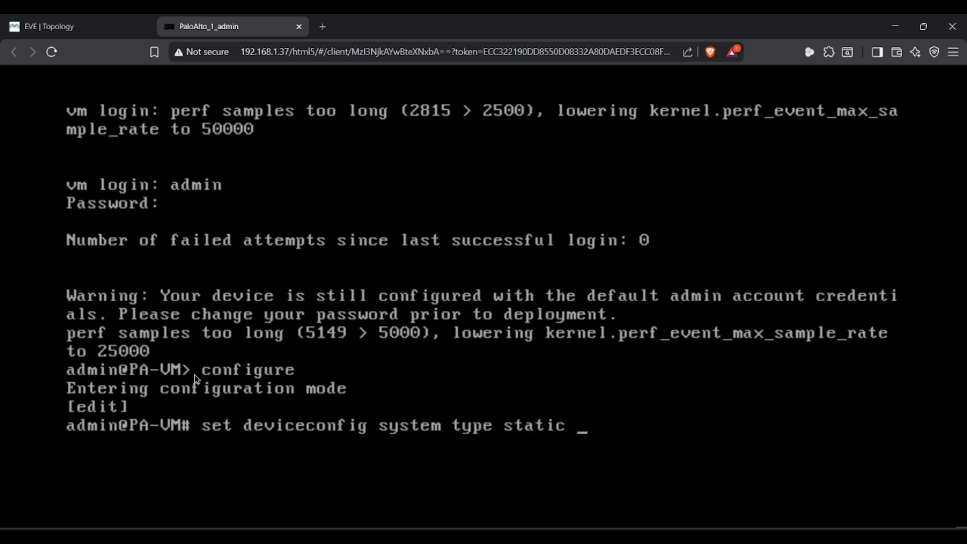
key("Return")
- Set management IP 192.168.11.1, netmask 255.255.255.0, gateway 192.168.11.1, and commit
key("Up")
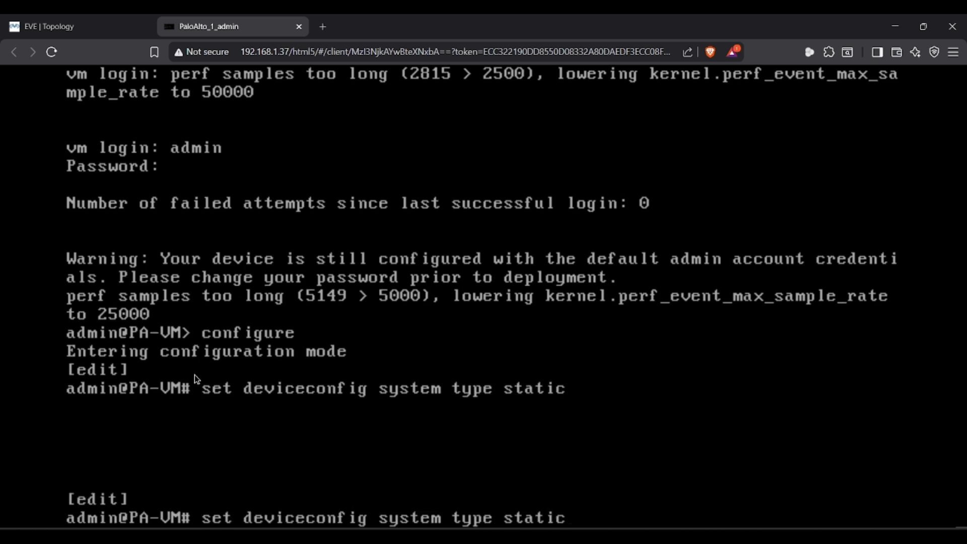
key("BackSpace")
key("BackSpace")
key("BackSpace")
key("BackSpace")
key("BackSpace")
key("BackSpace")
key("BackSpace")
key("BackSpace")
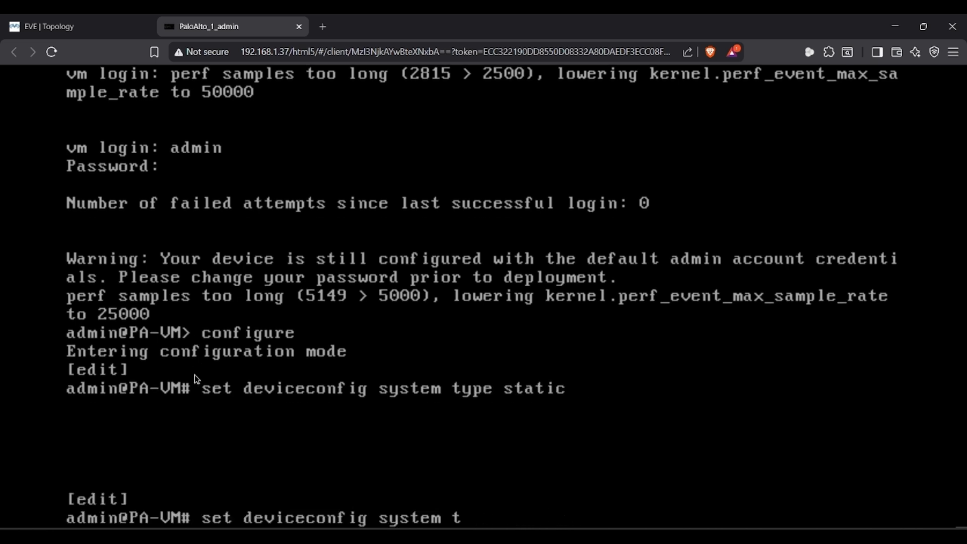
type("ip-address")
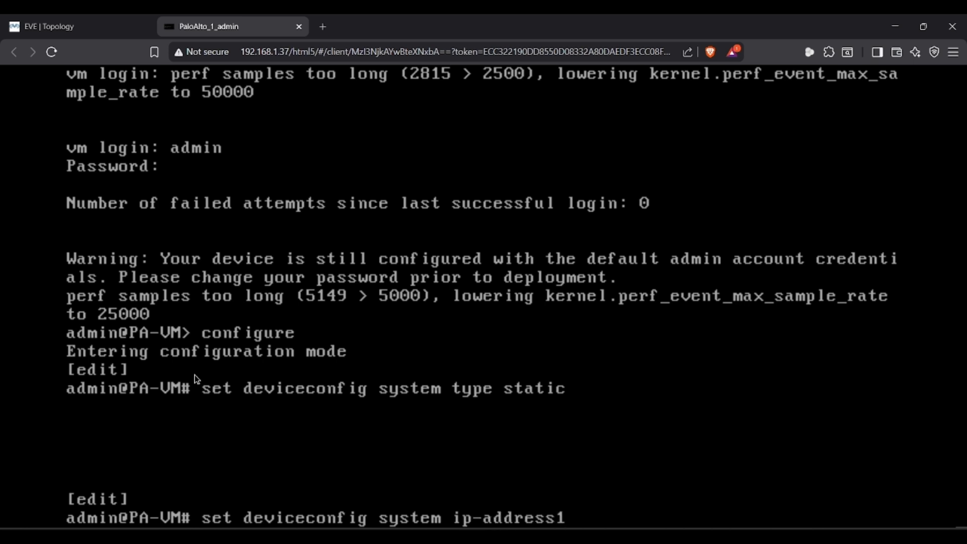
type(" 192.168.11")
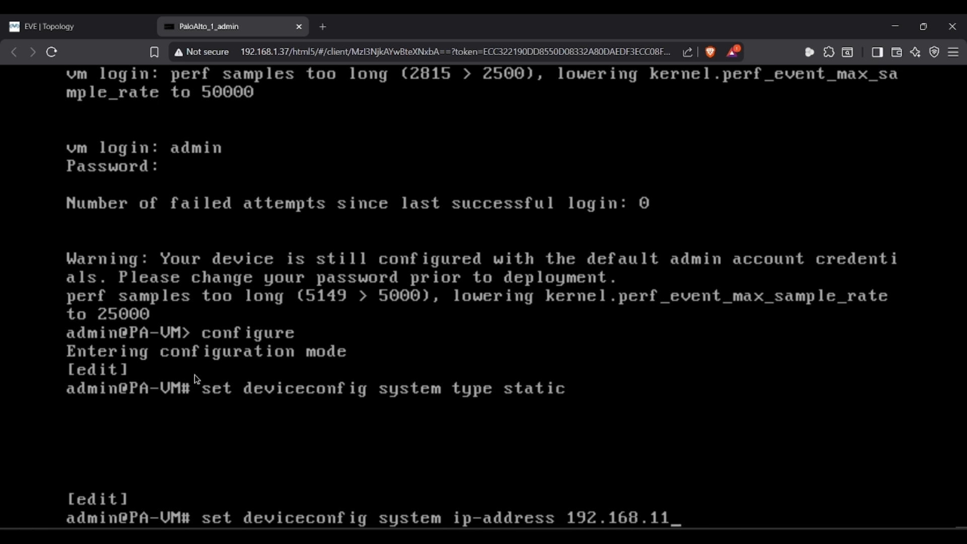
type(".1 netmask 255.25")
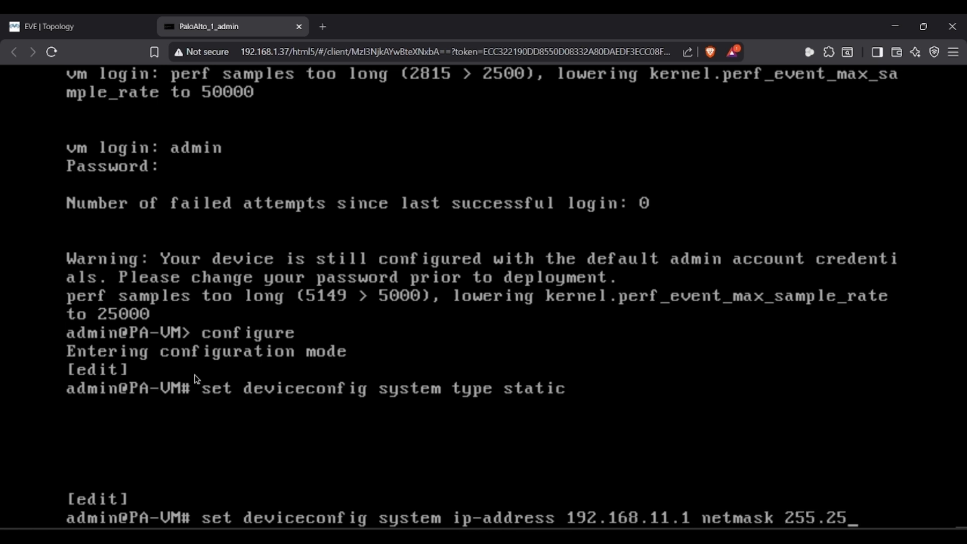
type("5.255.0 def")
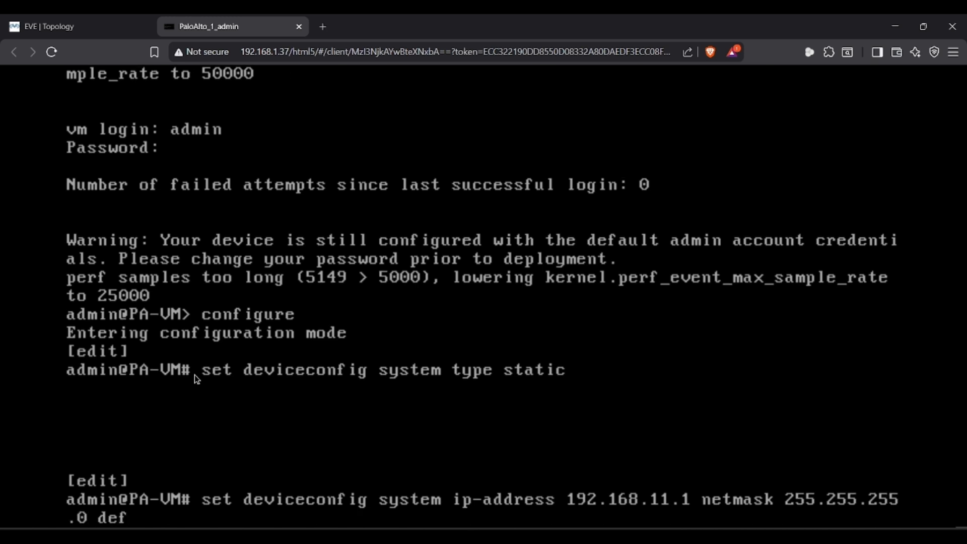
type("ault-gateway 192.168.1.1")
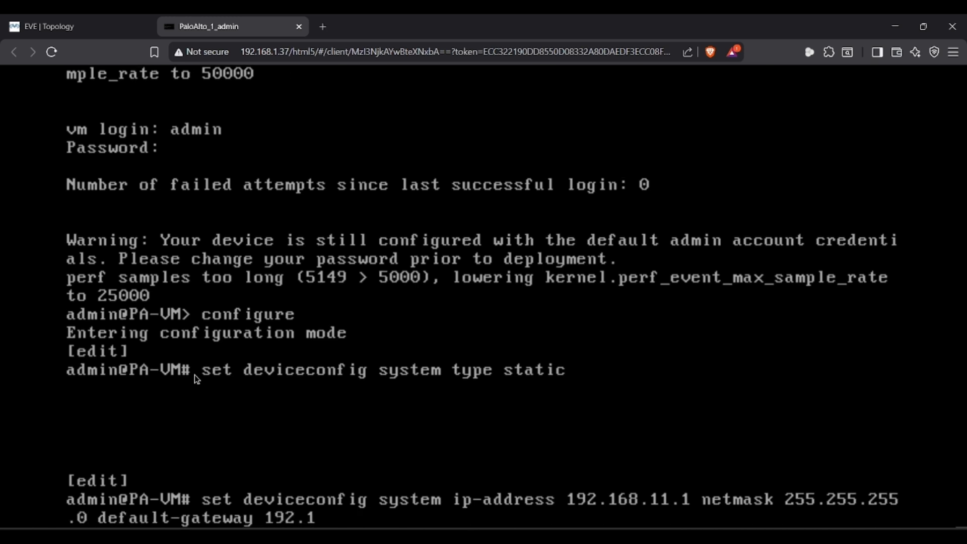
key("BackSpace")
key("BackSpace")
type("1.1")
key("Return")
type("commit")
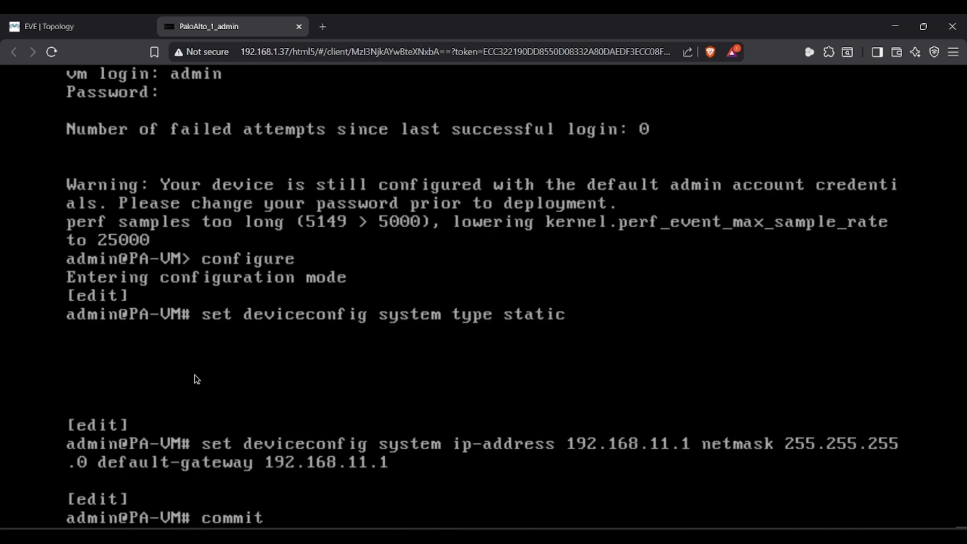
key("Return")
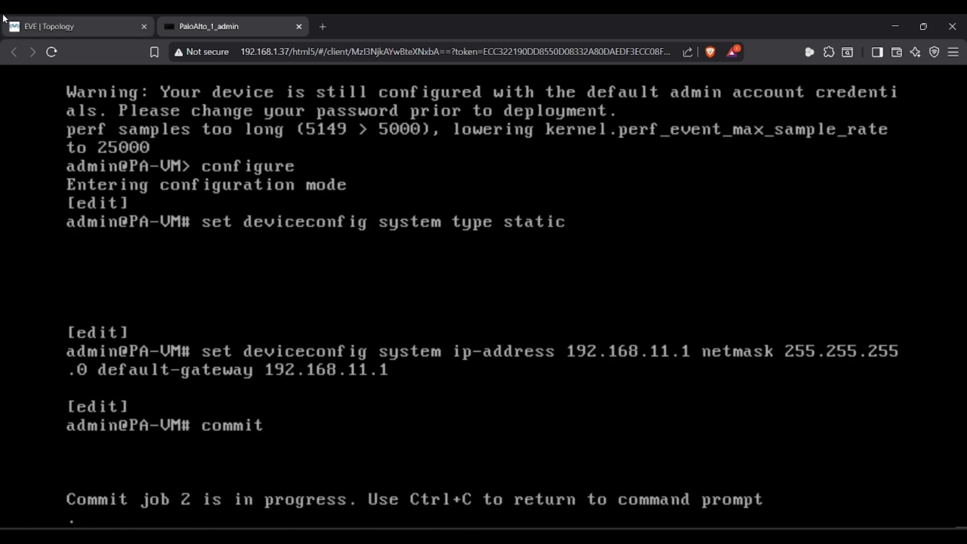
left_click(56, 20)
- Open a terminal on the top Linux host's console
left_click(630, 96)
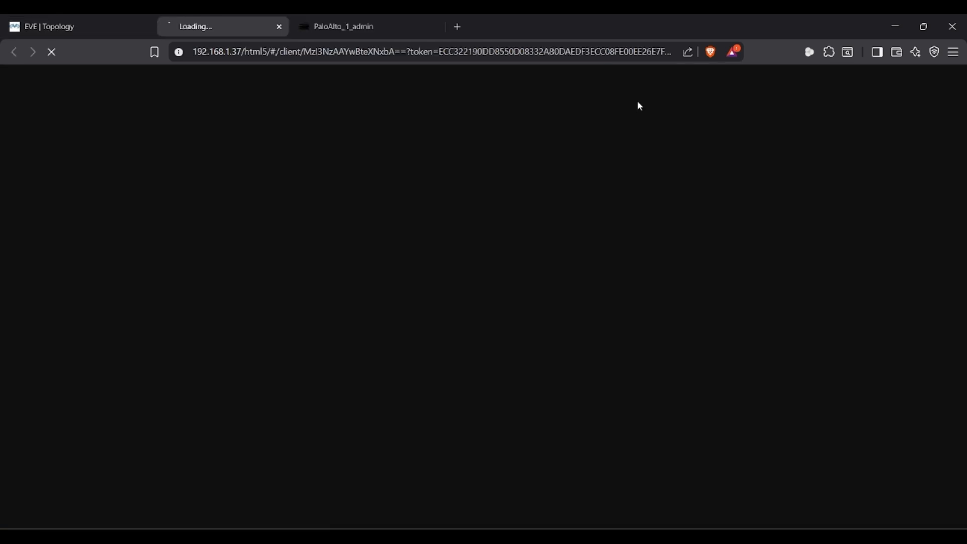
key("alt+Tab")
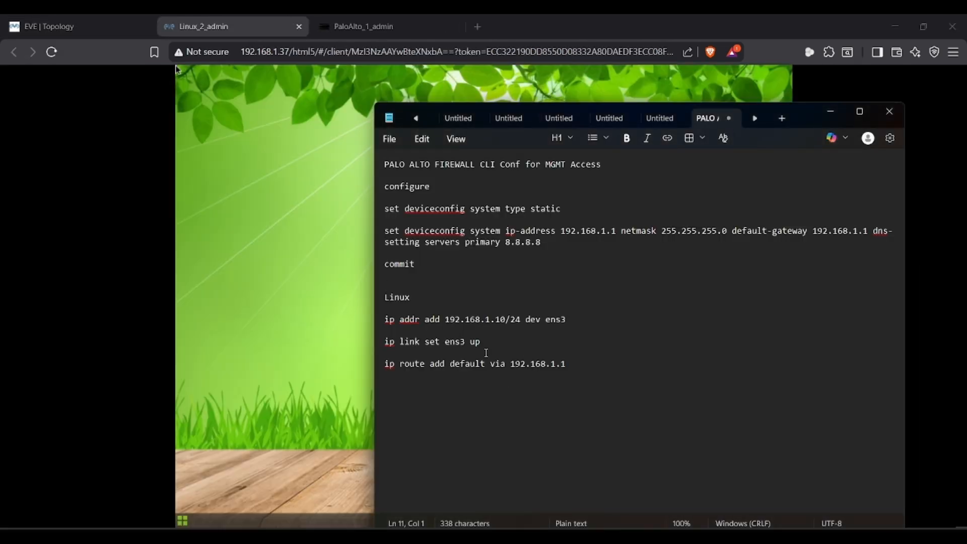
key("alt+Tab")
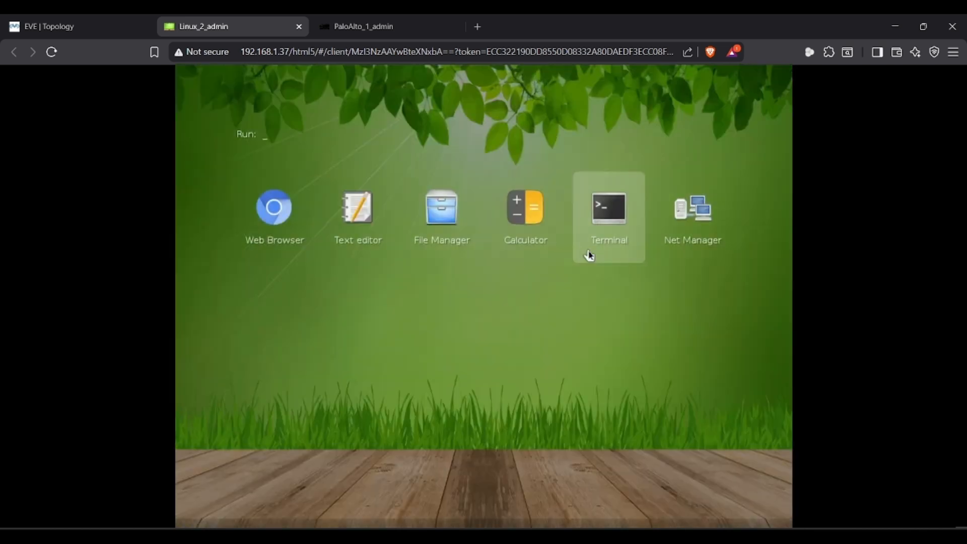
left_click(613, 244)
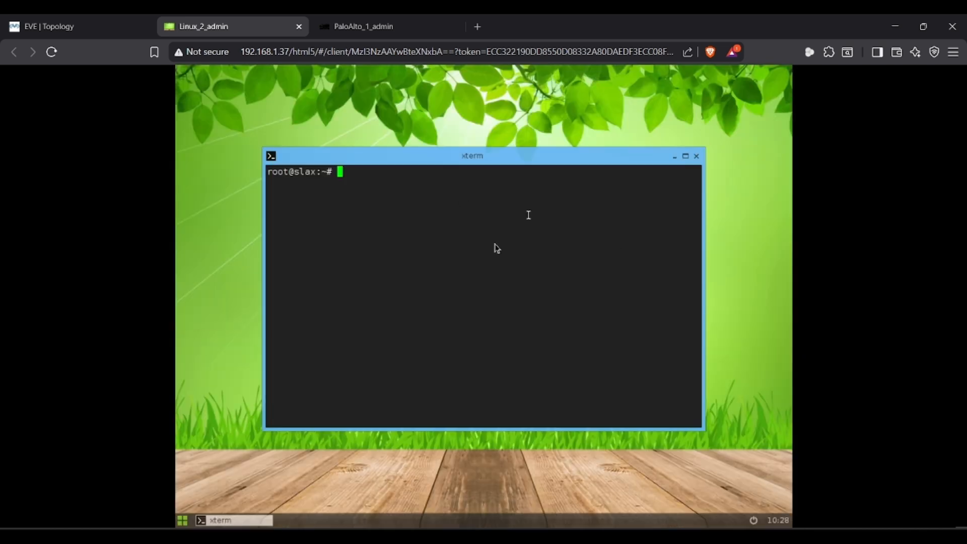
- Assign 192.168.11.11/24 to ens3 with 'ip addr add'
type("ip")
key("alt+Tab")
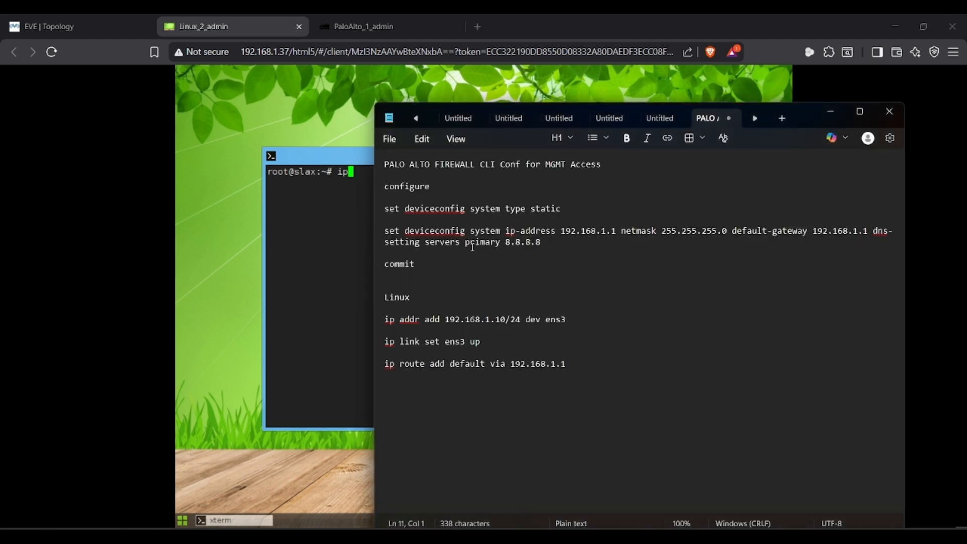
key("alt+Tab")
type("add add")
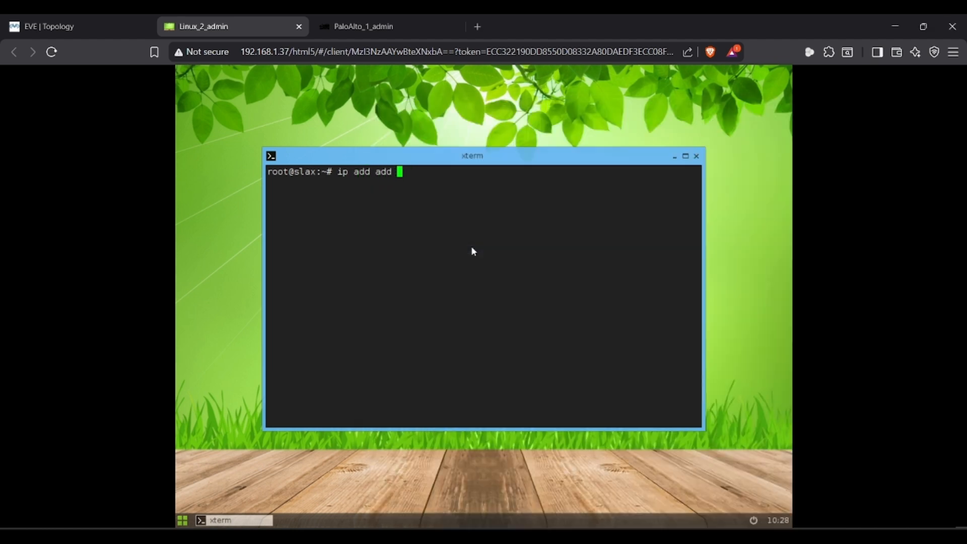
key("BackSpace")
key("BackSpace")
key("BackSpace")
key("BackSpace")
type("r add")
key("alt+Tab")
key("alt+Tab")
type("192.168.11.")
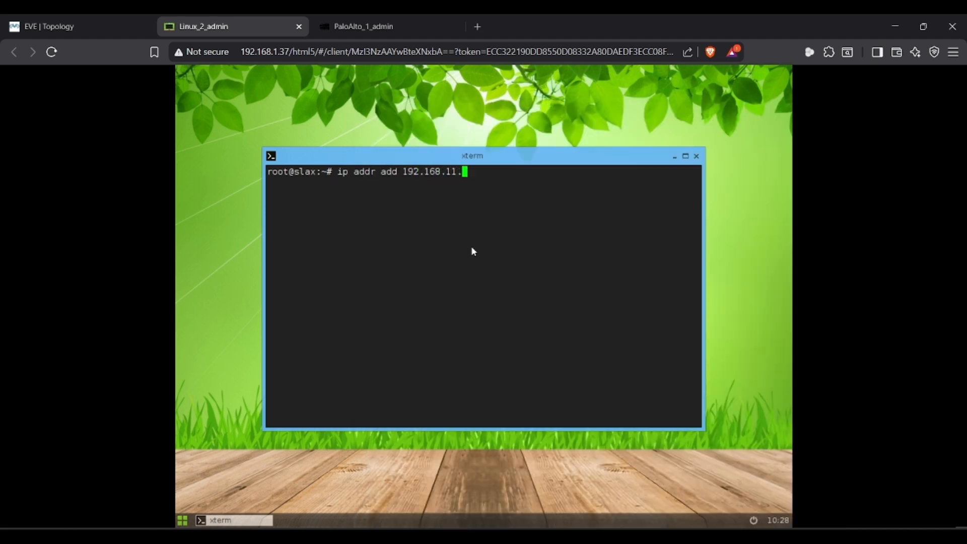
type("11/24 dev ens3")
key("Return")
- Bring ens3 up and add a default route via 192.168.11.1
key("alt+Tab")
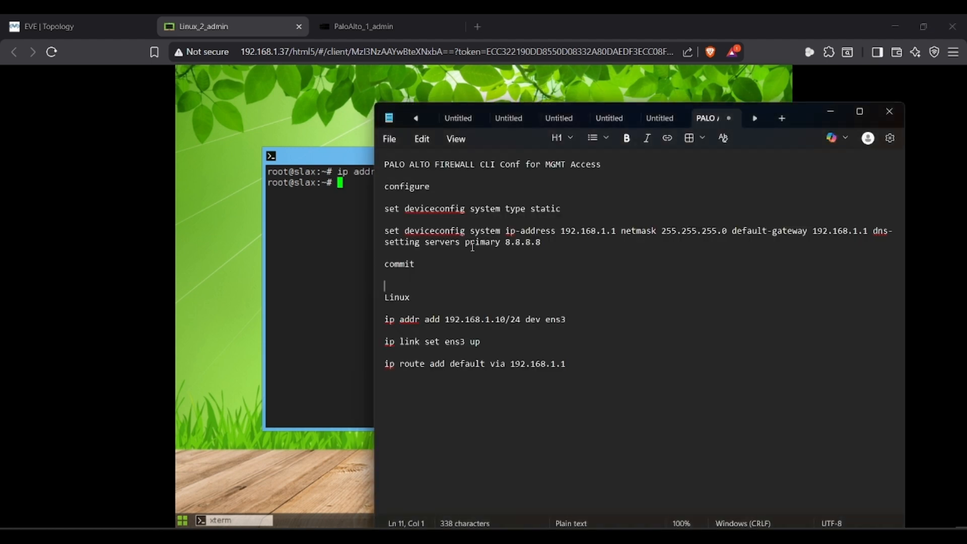
key("alt+Tab")
type("ip link")
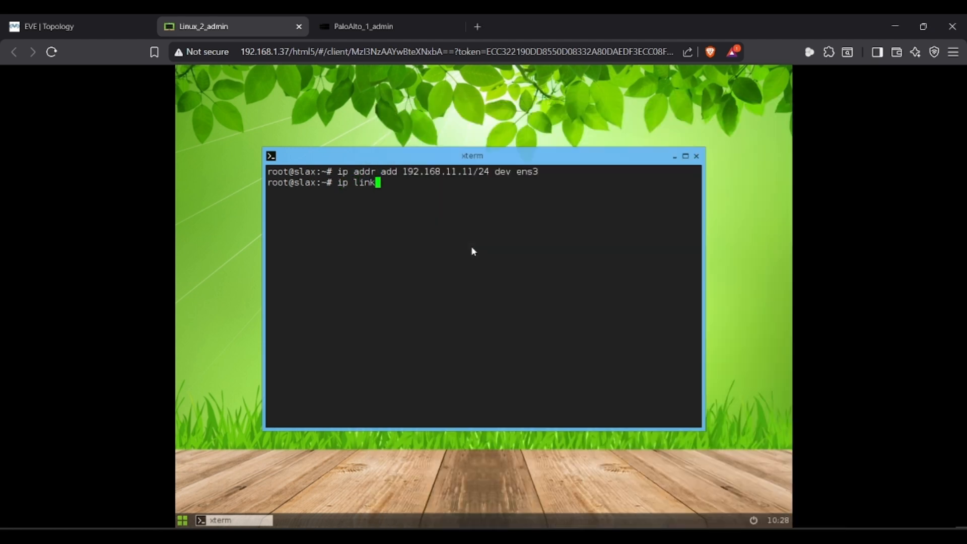
type(" set ens3 up")
key("Return")
type("ip")
key("alt+Tab")
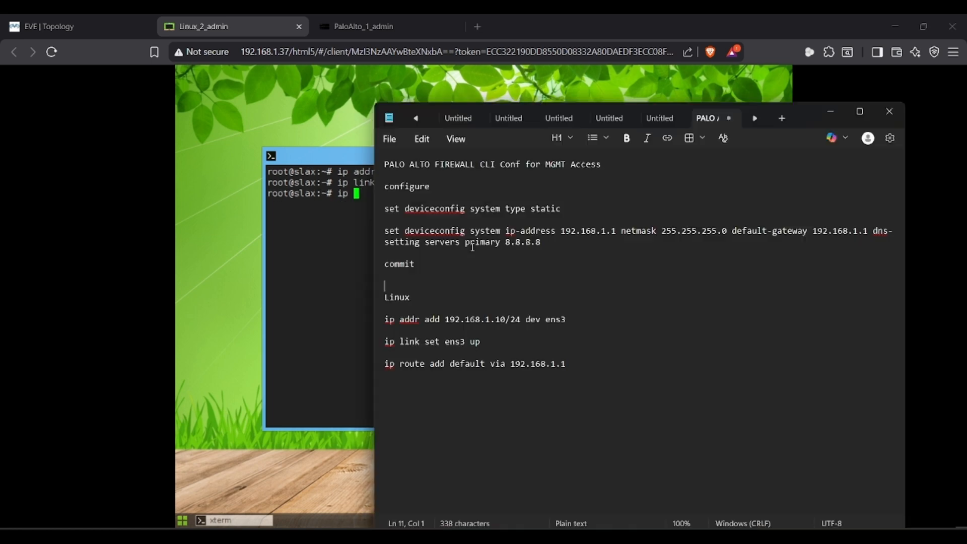
key("alt+Tab")
type("route add d")
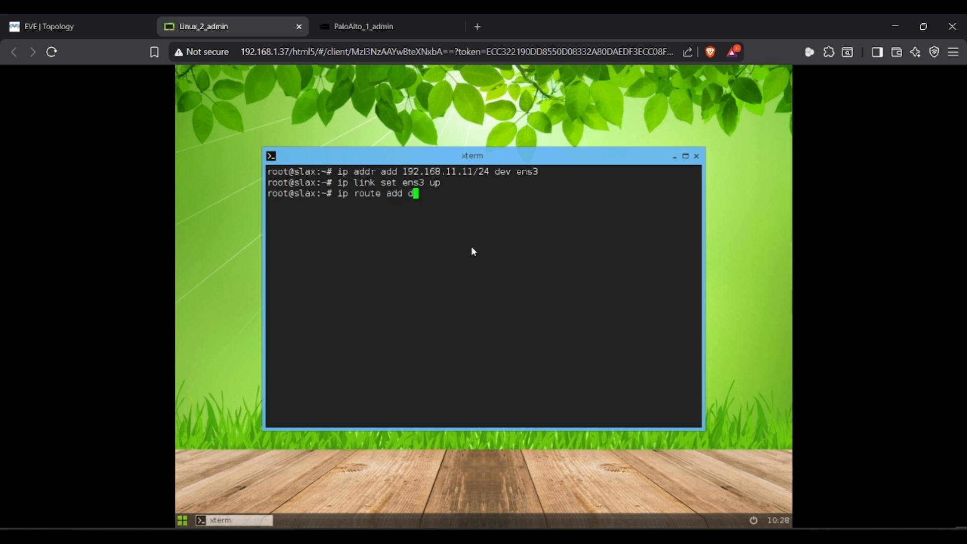
type("efault via 192.168.11.1")
key("Return")
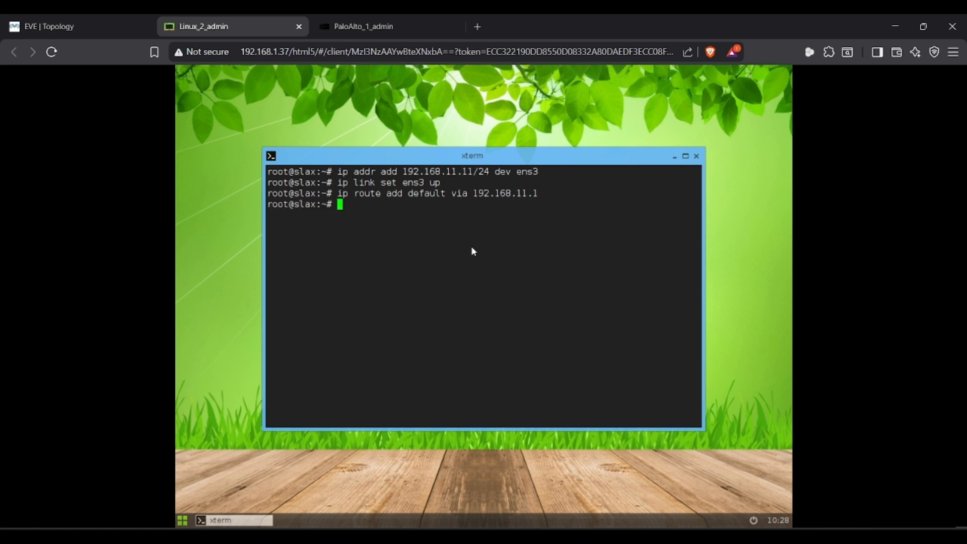
left_click(186, 521)
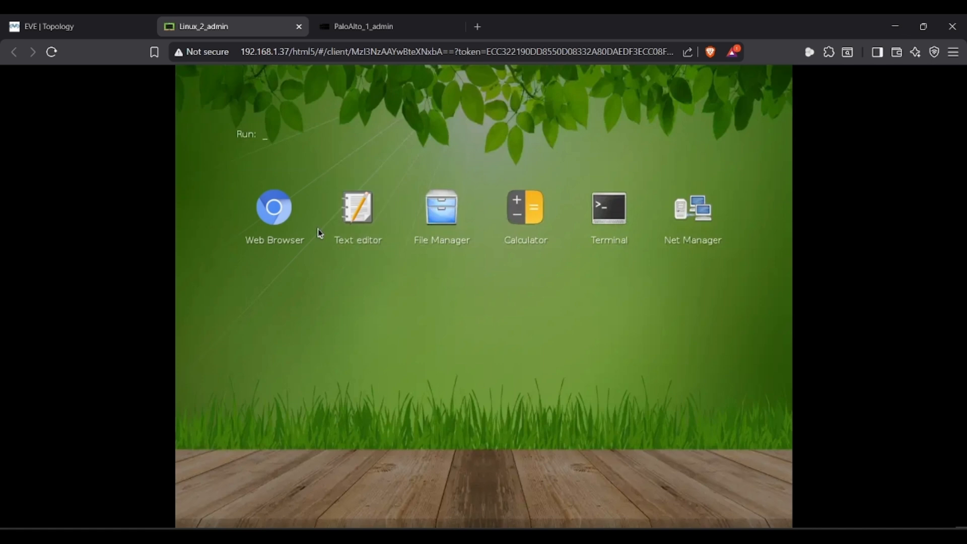
left_click(262, 220)
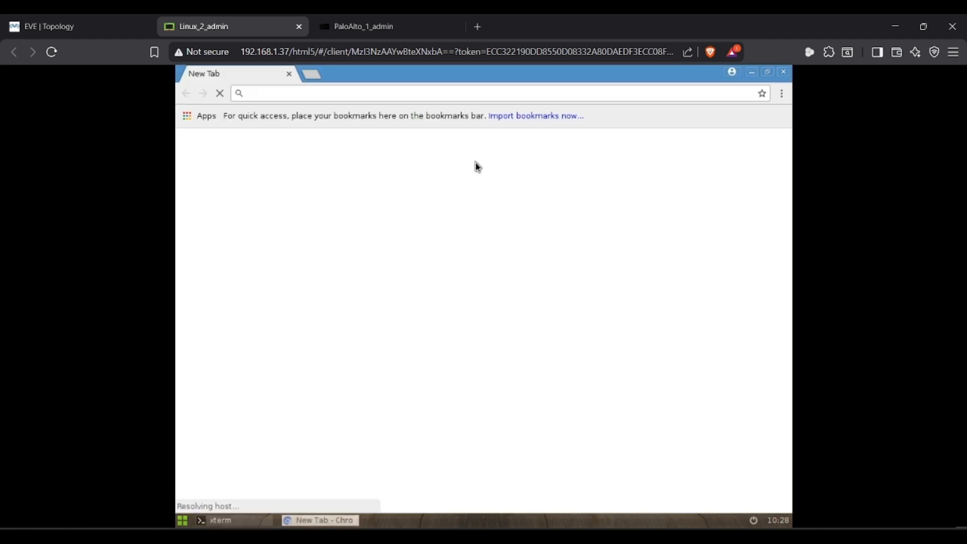
type("https")
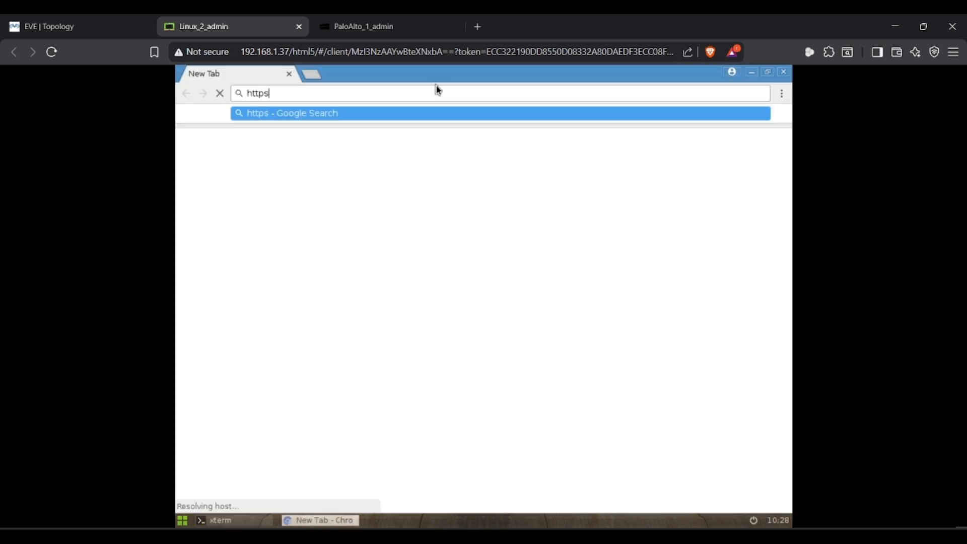
type("://192.178")
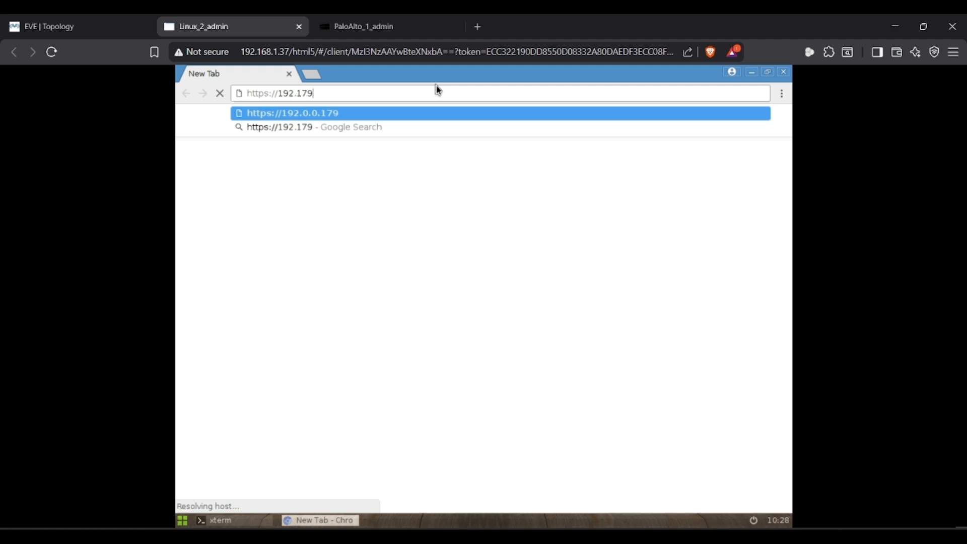
key("BackSpace")
key("BackSpace")
type("68.1.11")
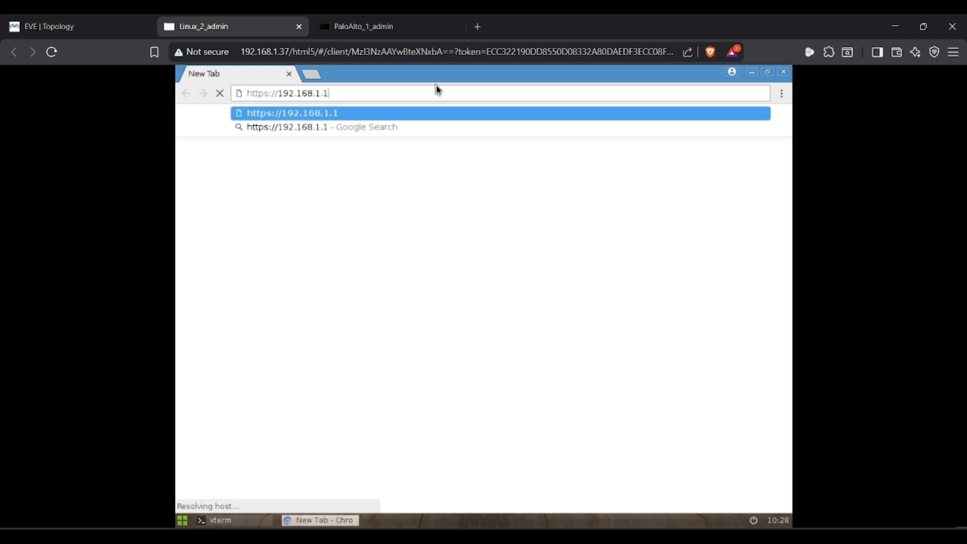
key("BackSpace")
key("BackSpace")
key("BackSpace")
type("1.1")
key("Return")
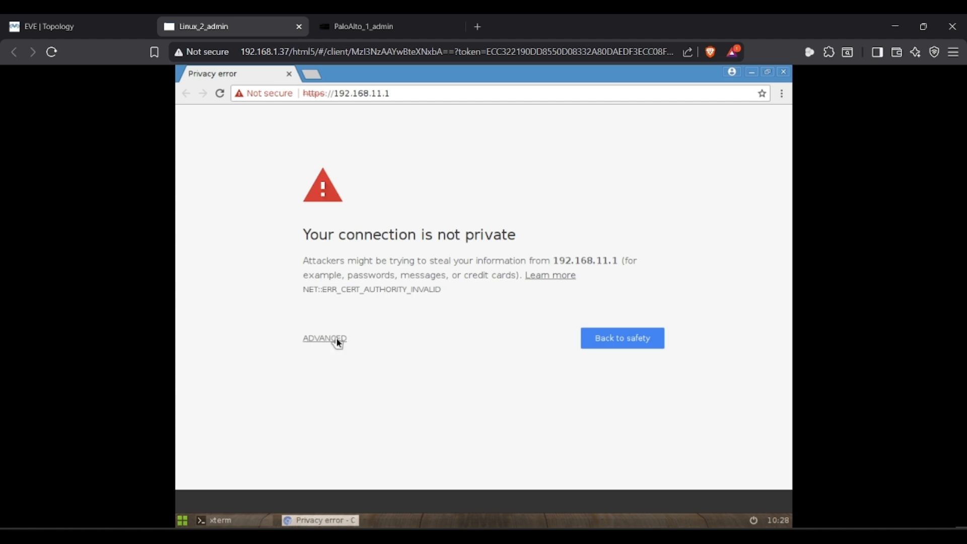
left_click(338, 343)
left_click(332, 431)
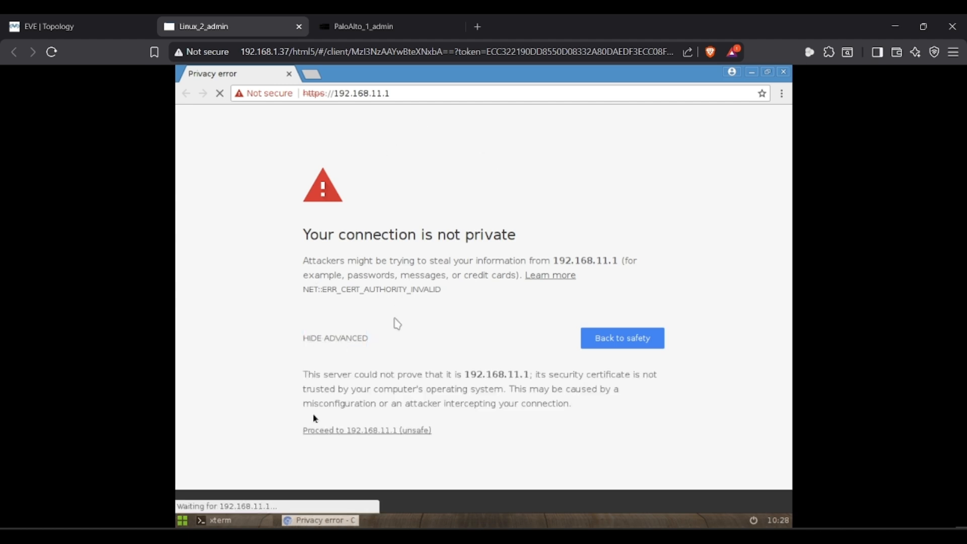
- Sign in as admin with the password, dismissing the default-credentials warning and welcome dialog
type("adm")
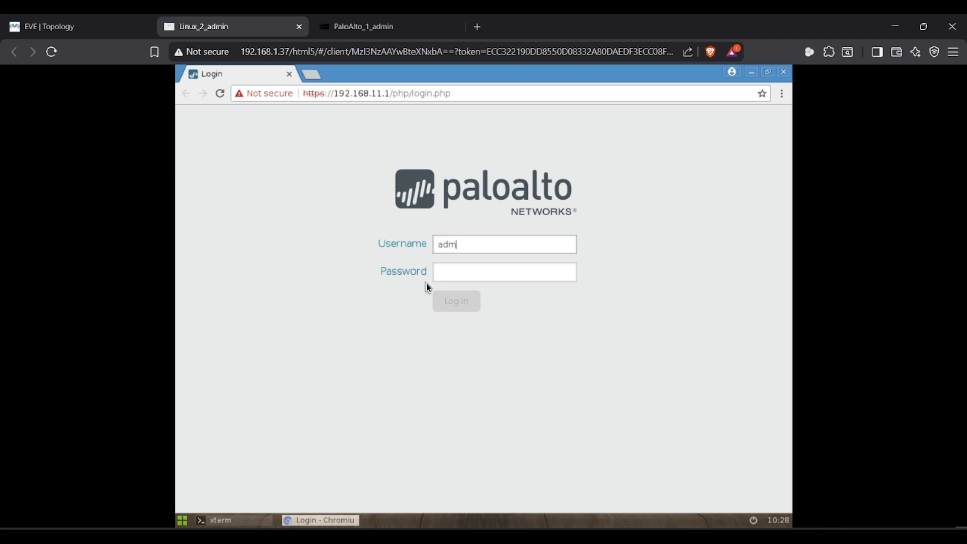
type("in")
key("Tab")
type("ad")
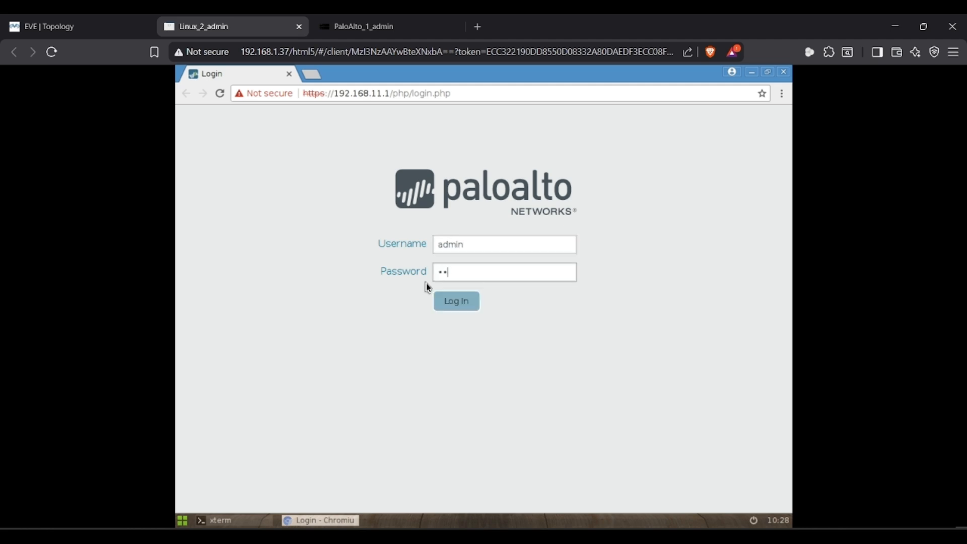
type("min")
left_click(467, 305)
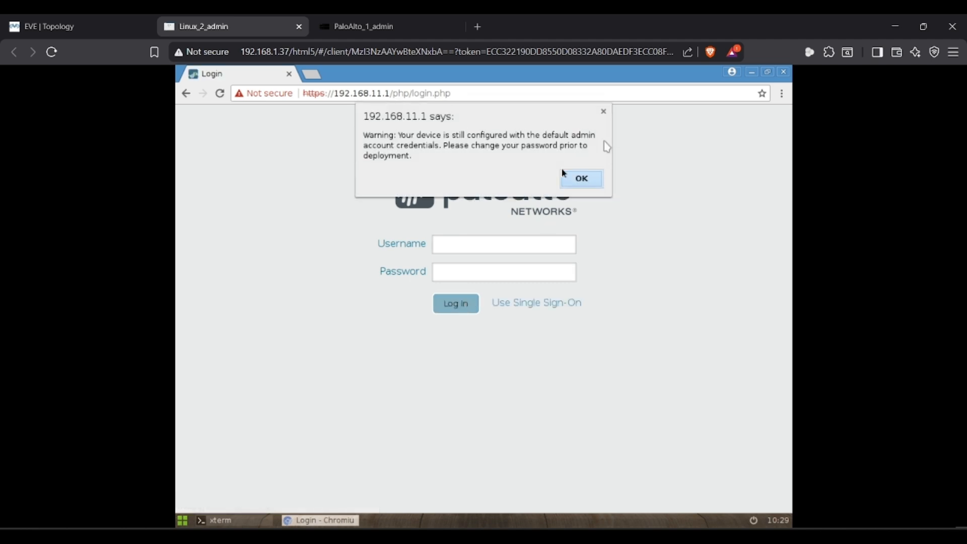
left_click(582, 181)
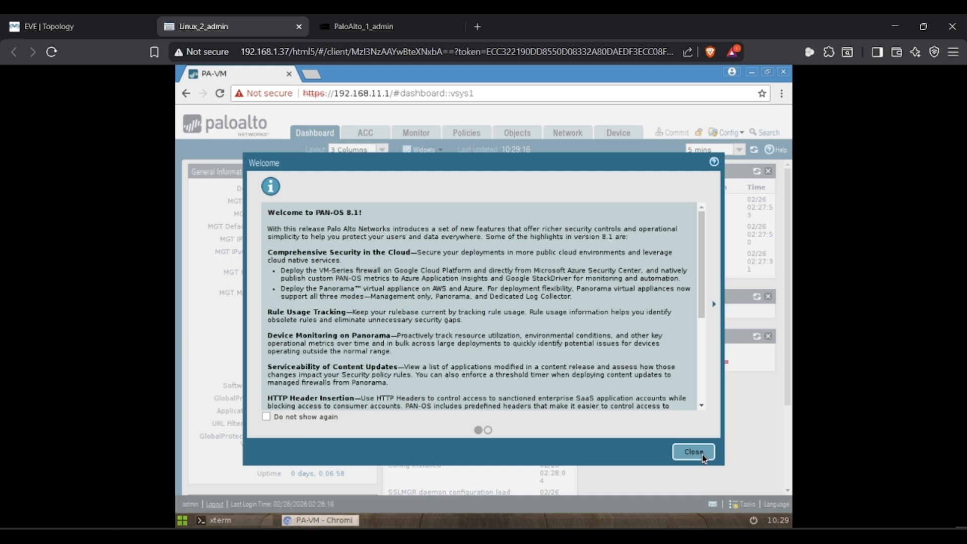
left_click(702, 455)
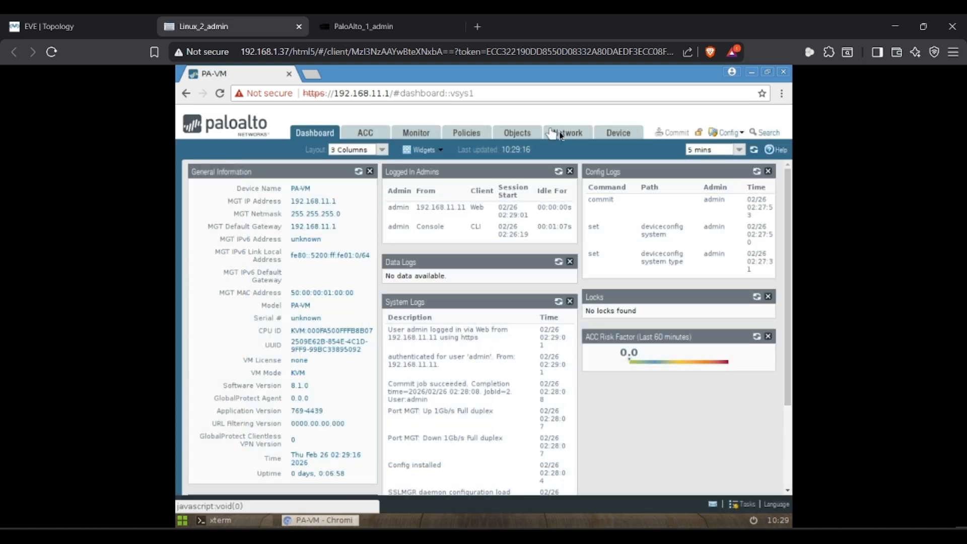
- Show the firewall's Network > Ethernet interfaces list
left_click(559, 134)
left_click(67, 20)
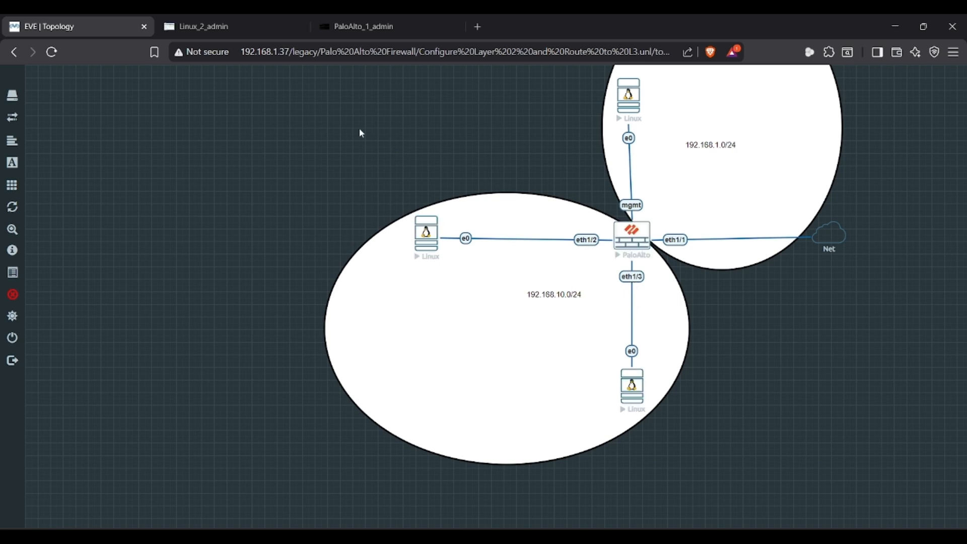
left_click(231, 15)
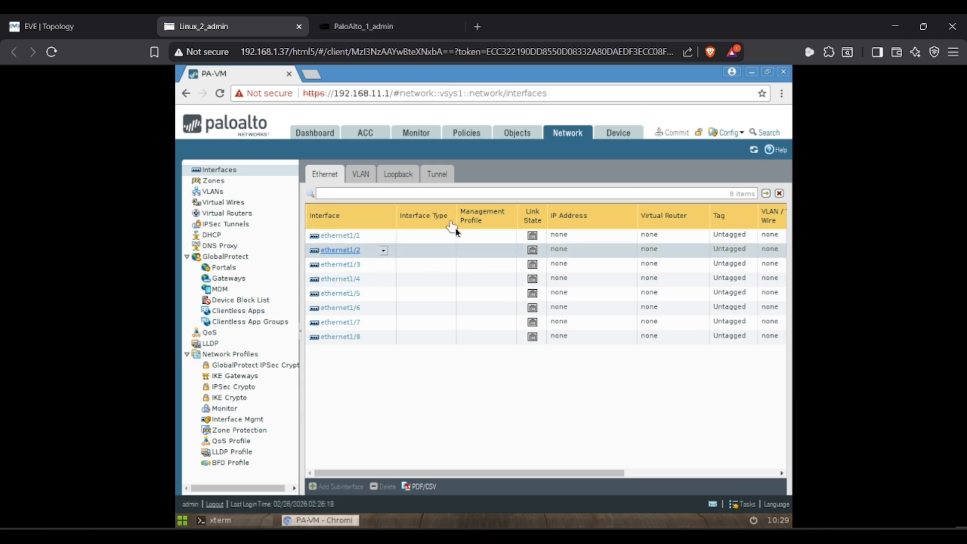
- Make ethernet1/2 a Layer2 interface and create a new VLAN named 'VLAN 10' for it
left_click(340, 250)
left_click_drag(282, 256, 318, 256)
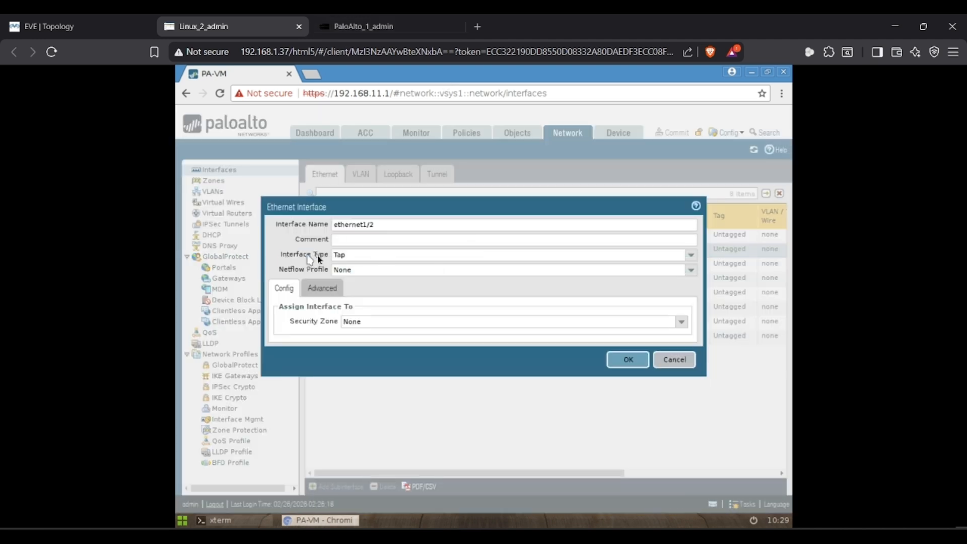
left_click(695, 258)
left_click(353, 304)
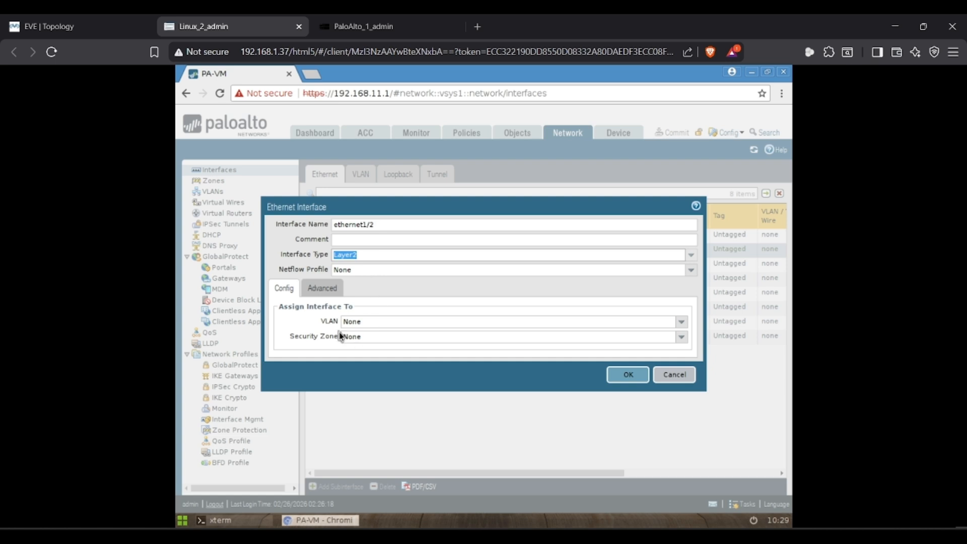
left_click(681, 322)
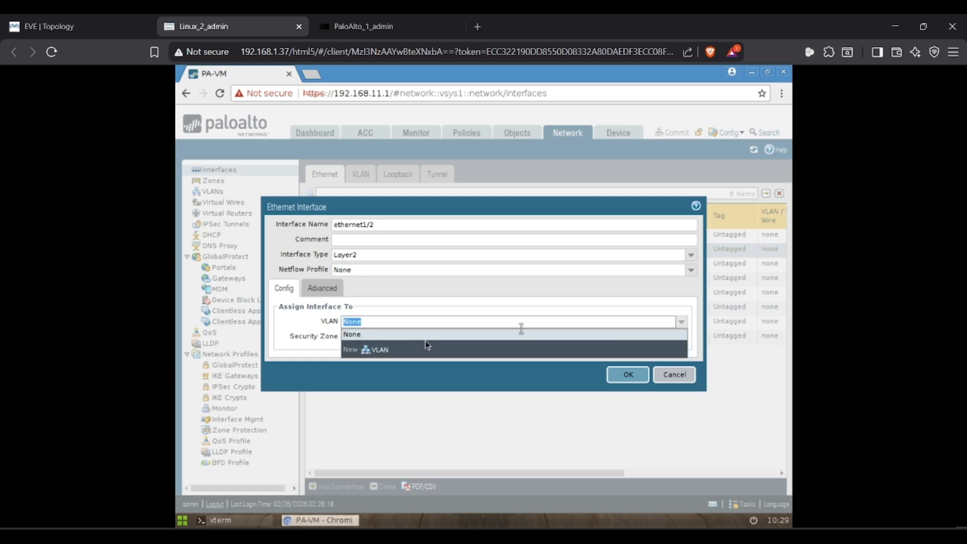
left_click(373, 353)
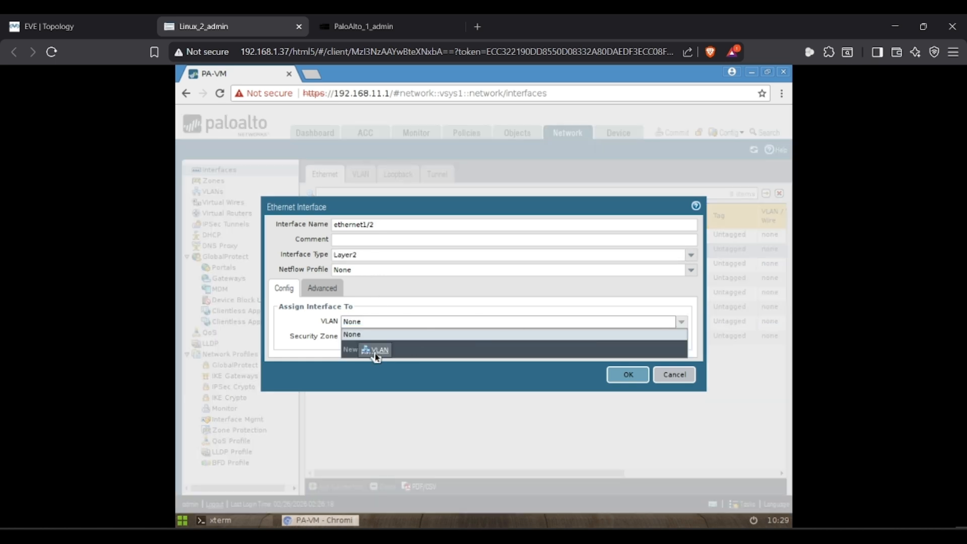
type("VLAN 10")
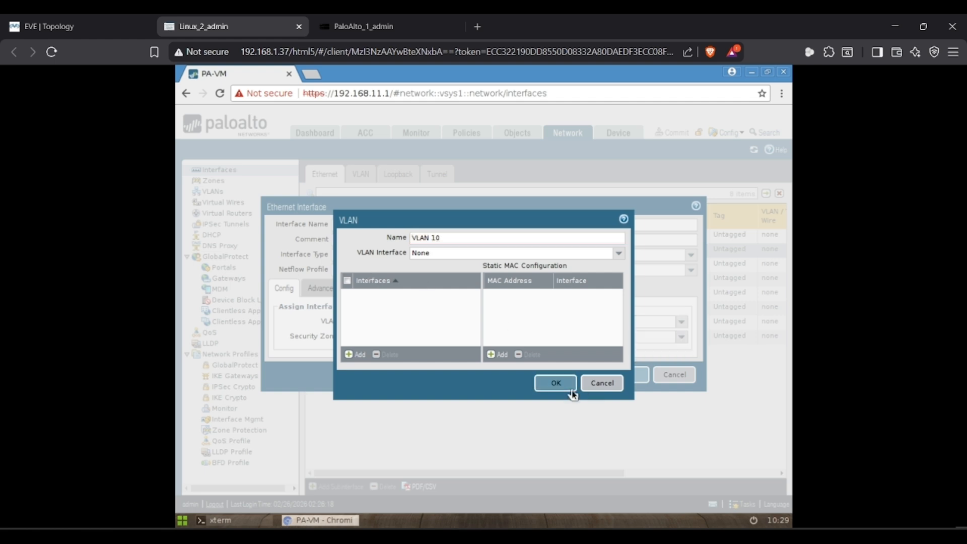
left_click(573, 389)
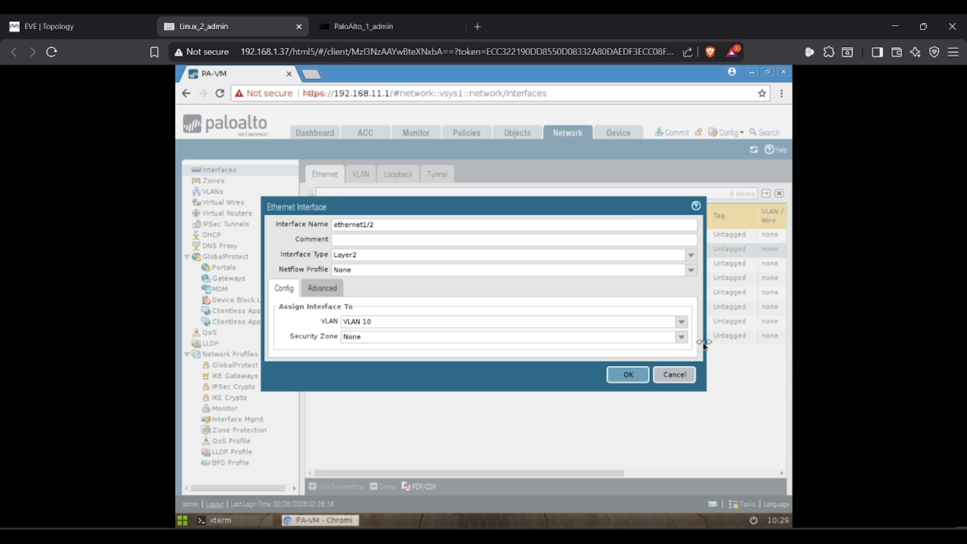
- Create the Inside_Zone_VLAN_10 security zone for ethernet1/2 and save the interface
left_click(683, 340)
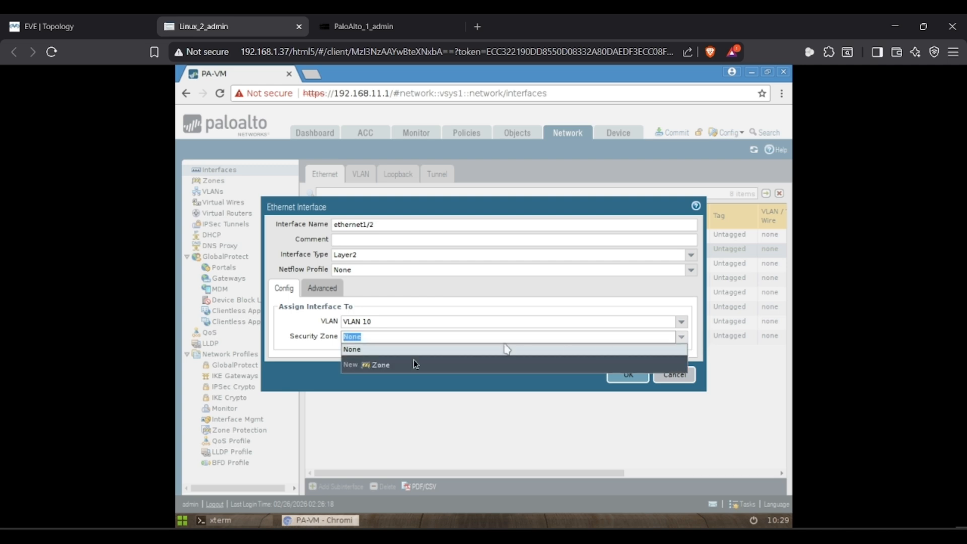
left_click(387, 367)
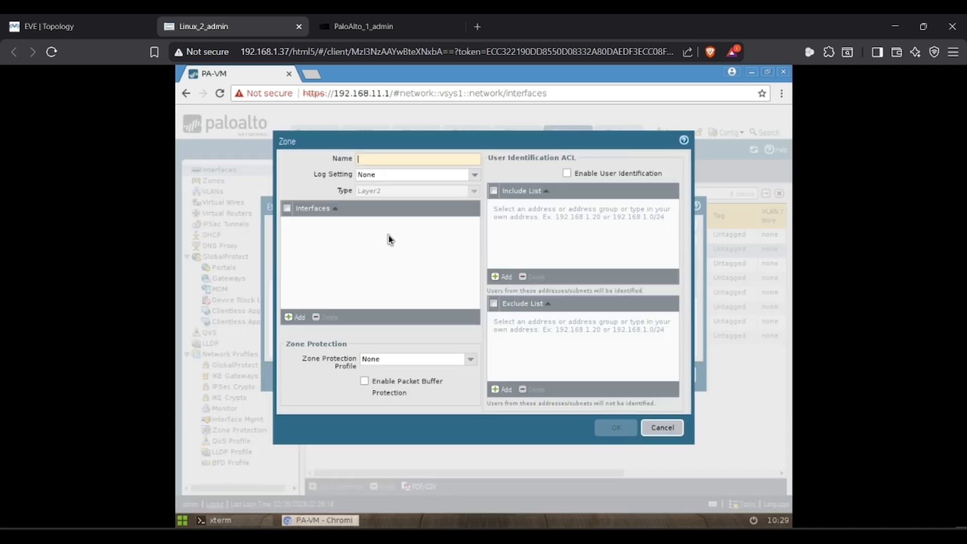
type("Inside")
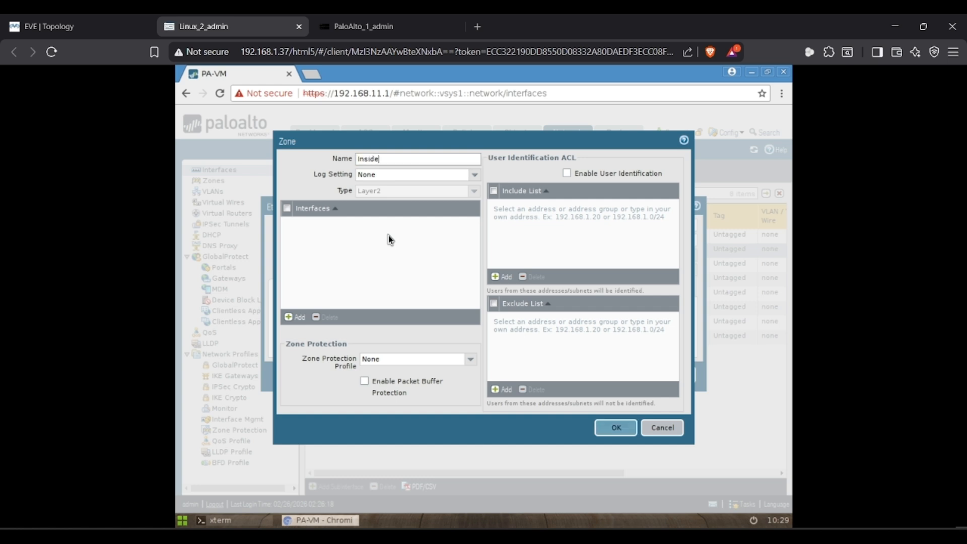
type("_Zone_VLAN_10")
left_click(615, 427)
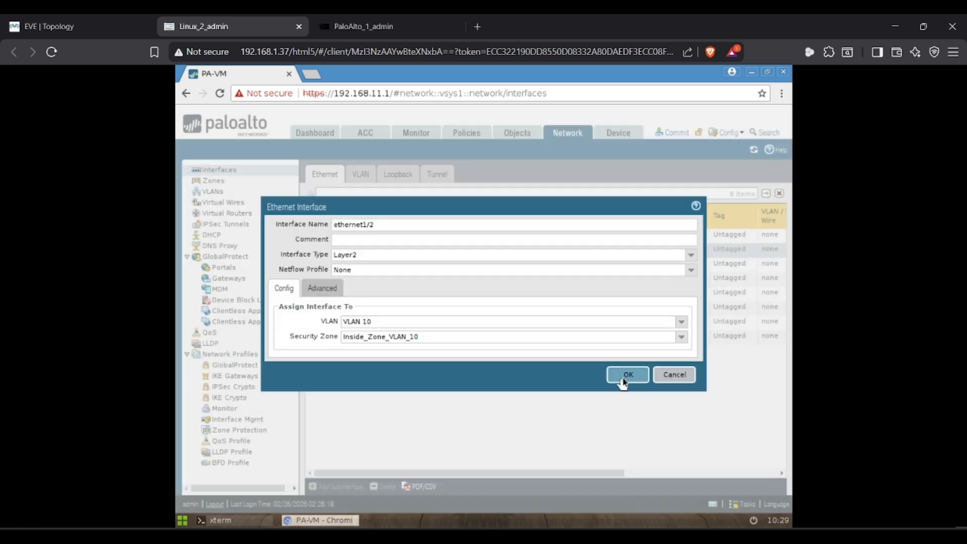
left_click(623, 380)
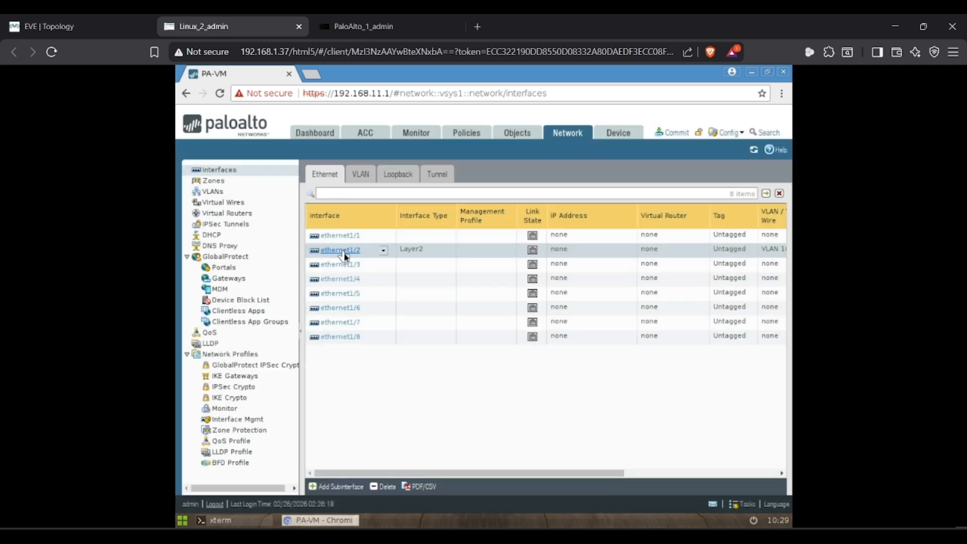
- Set ethernet1/3 to Layer2 with VLAN 10 and zone Inside_Zone_VLAN_10, then save it
left_click(346, 266)
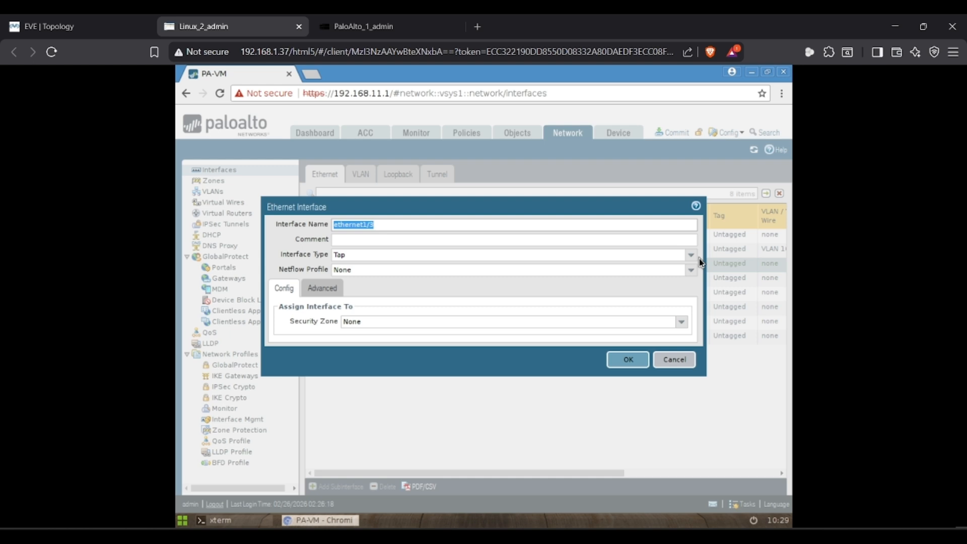
left_click(691, 255)
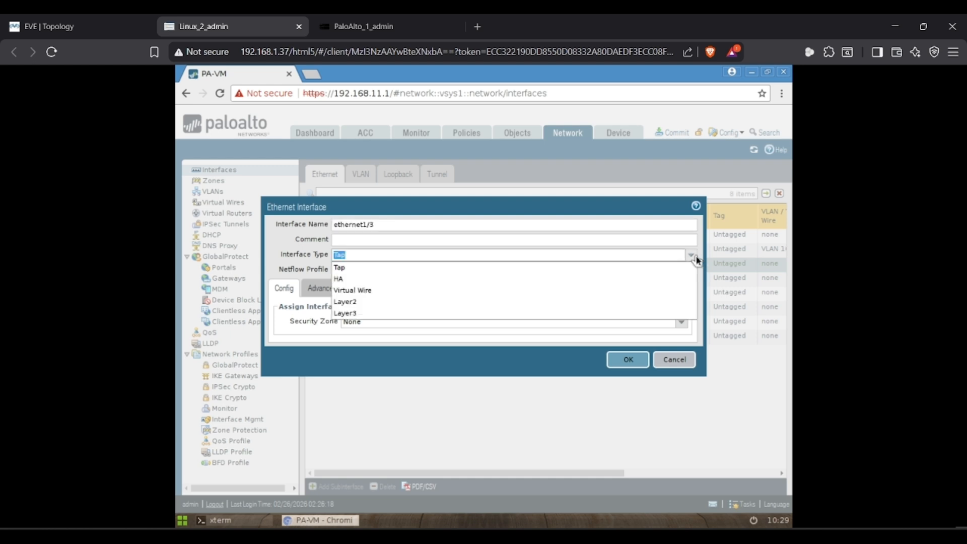
left_click(353, 302)
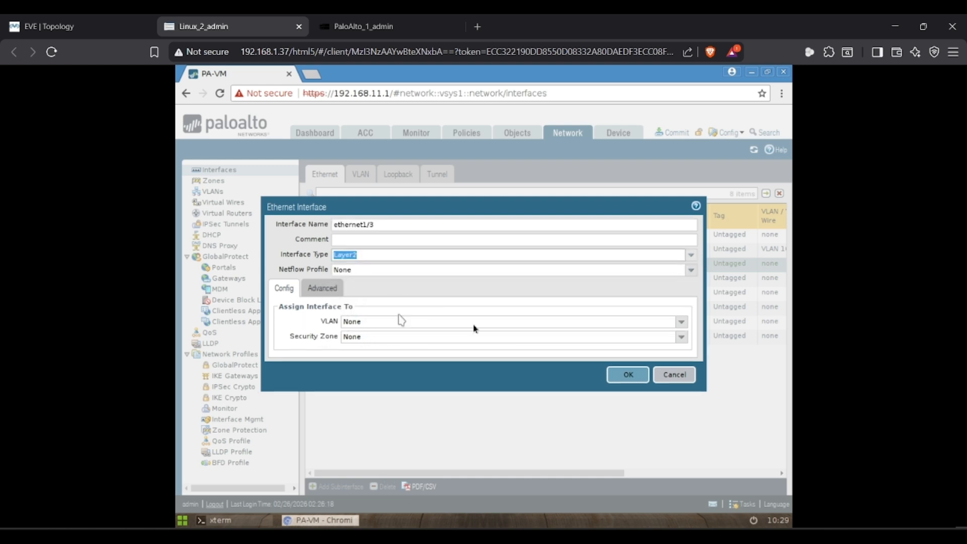
left_click(682, 322)
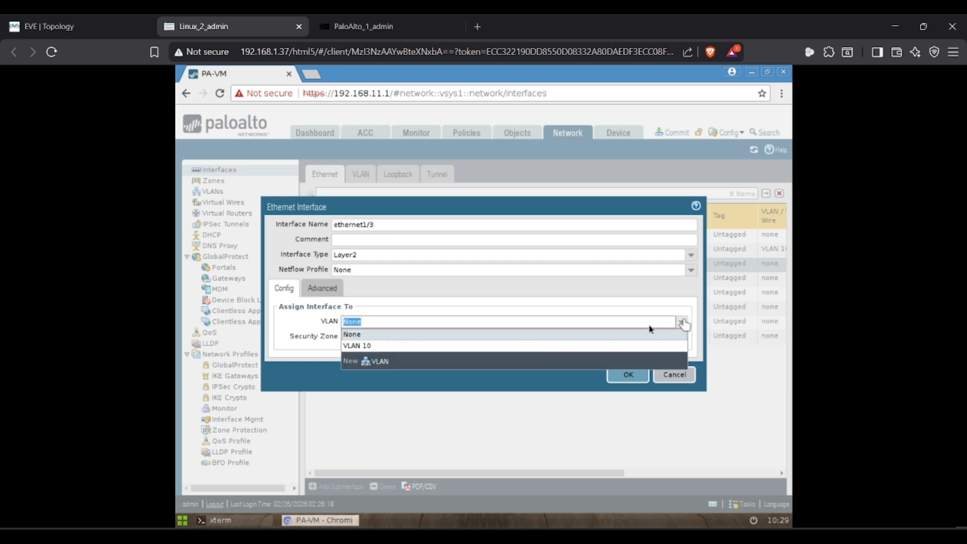
left_click(356, 346)
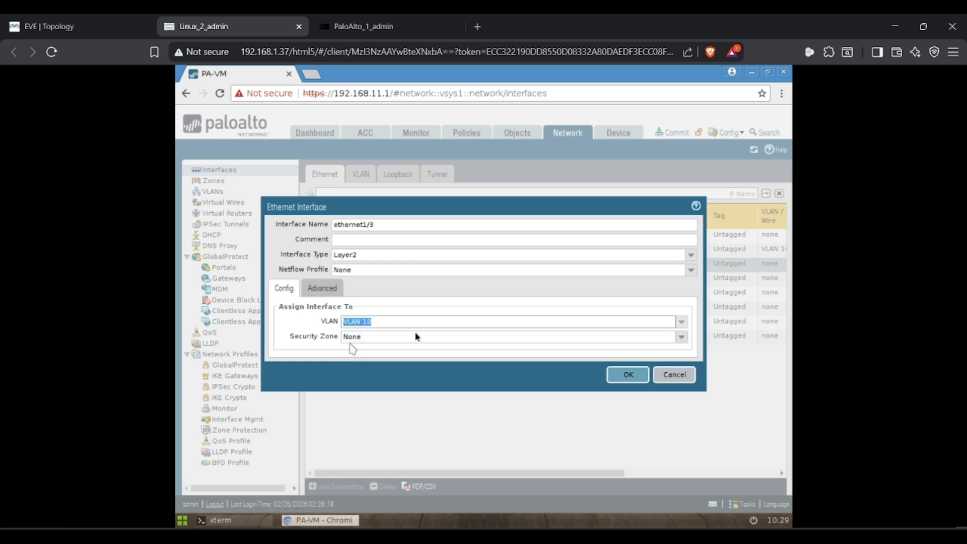
left_click(680, 338)
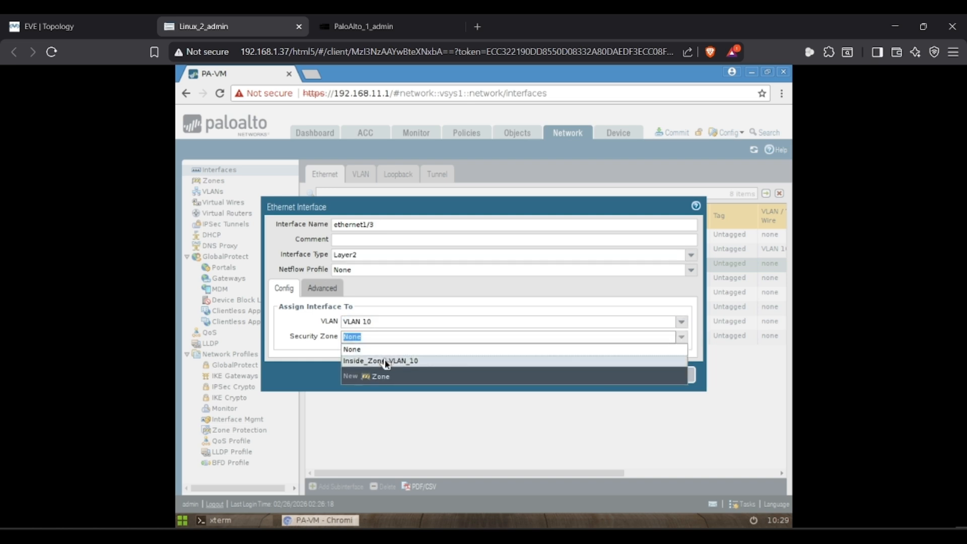
left_click(386, 361)
left_click(323, 289)
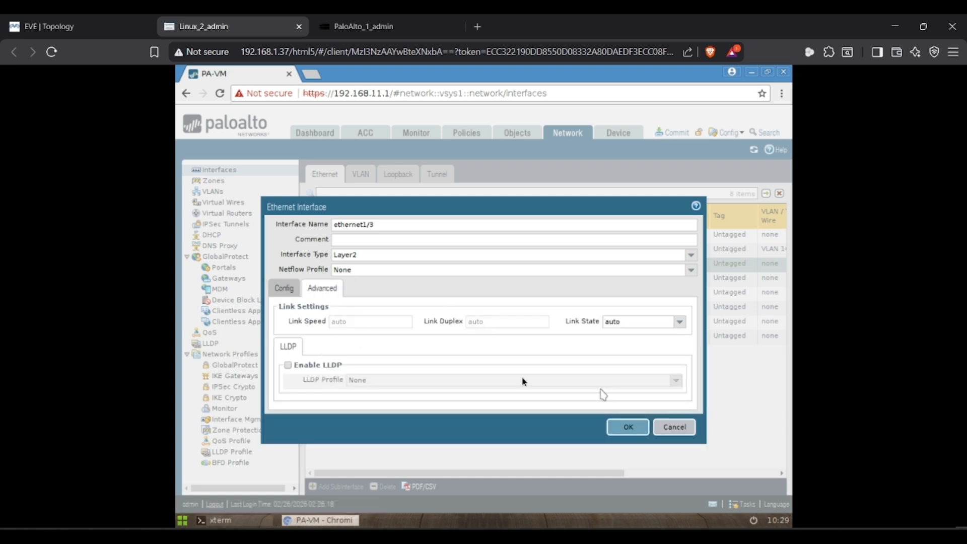
left_click(282, 291)
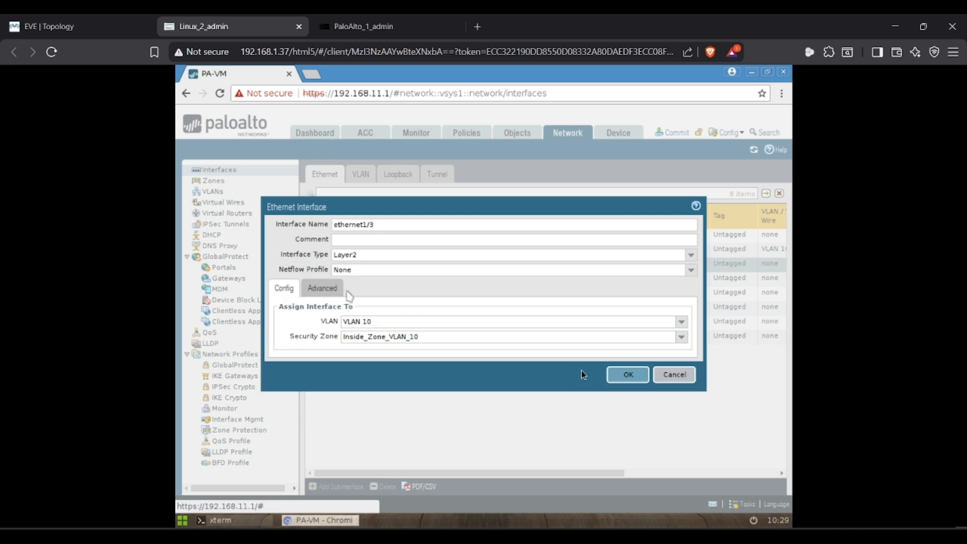
left_click(620, 376)
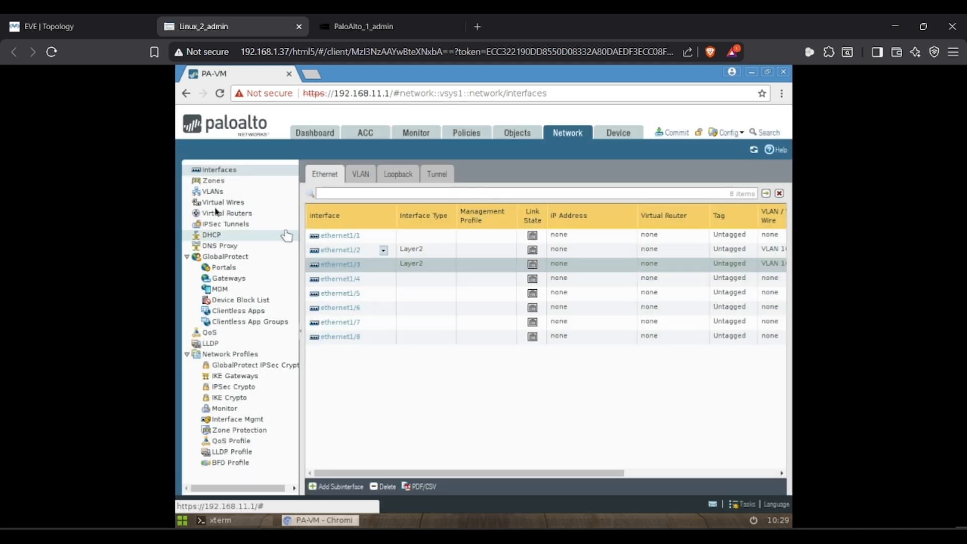
- Check under Network > Zones that Inside_Zone_VLAN_10 includes ethernet1/2 and ethernet1/3
left_click(210, 184)
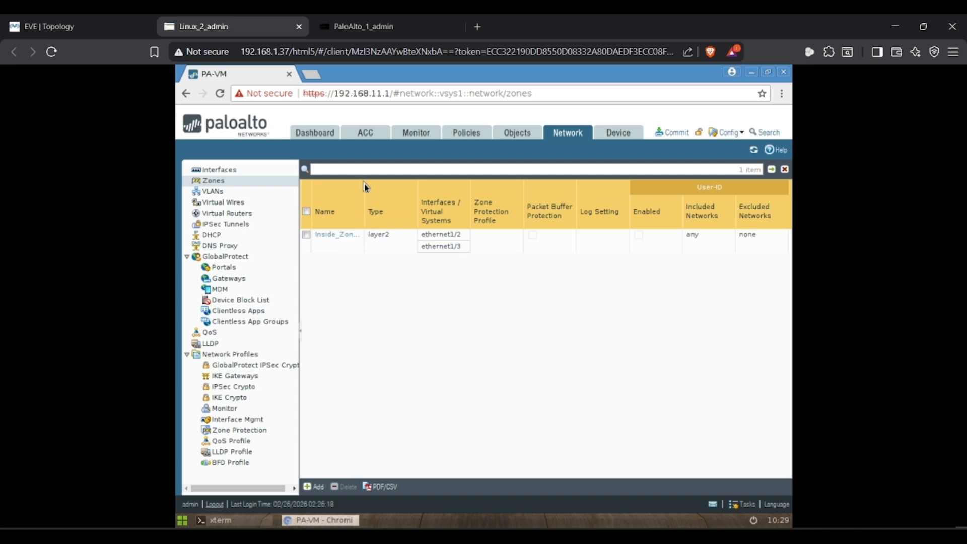
left_click_drag(364, 193, 394, 196)
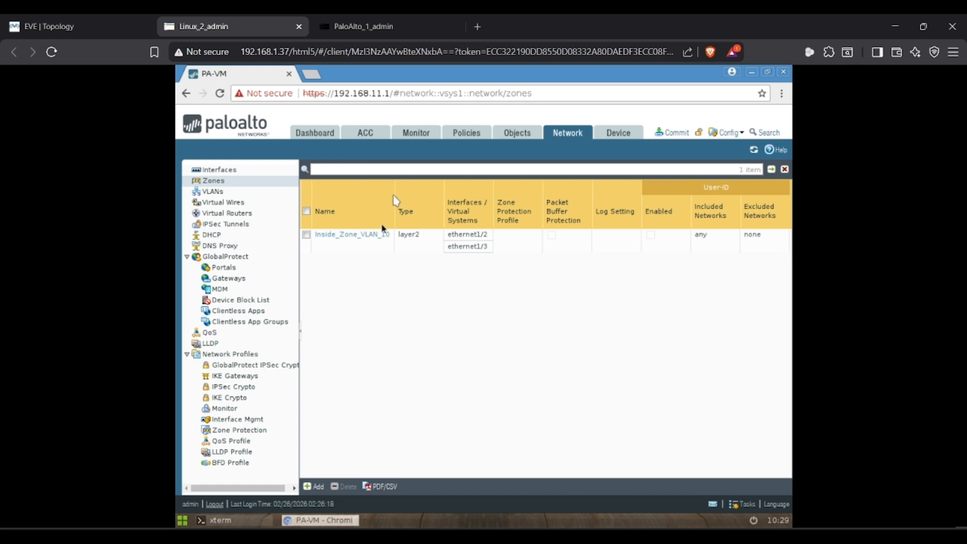
left_click(366, 234)
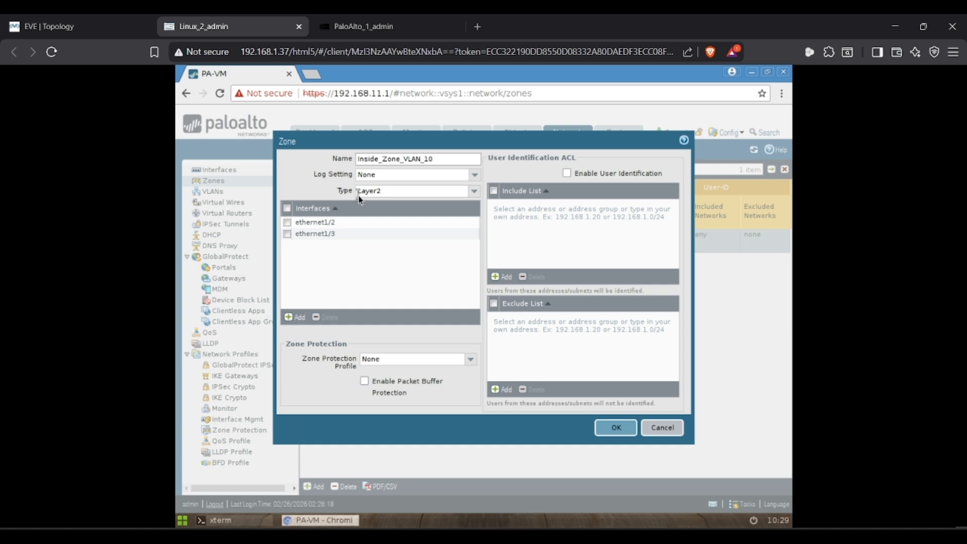
left_click(662, 427)
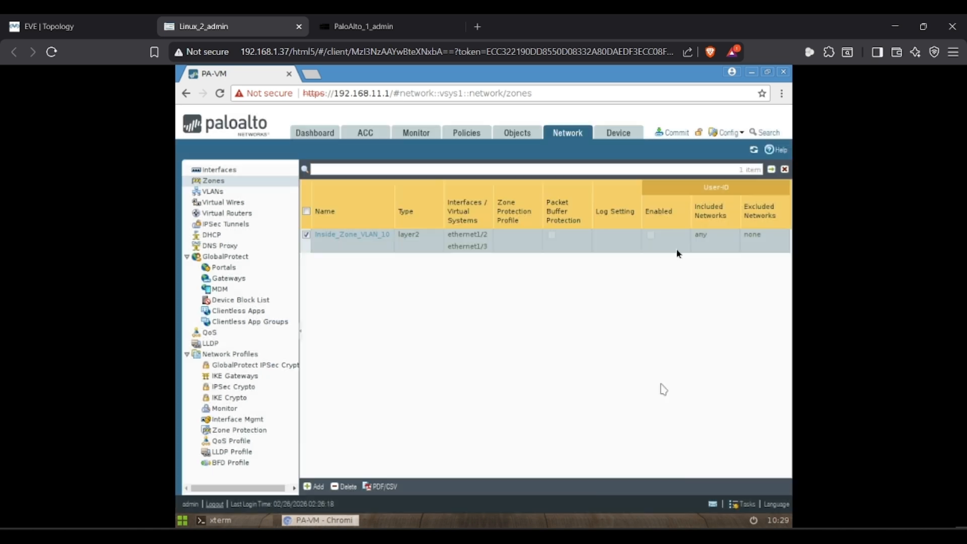
- Commit all pending changes to the firewall and return to the EVE topology
left_click(675, 132)
left_click(588, 447)
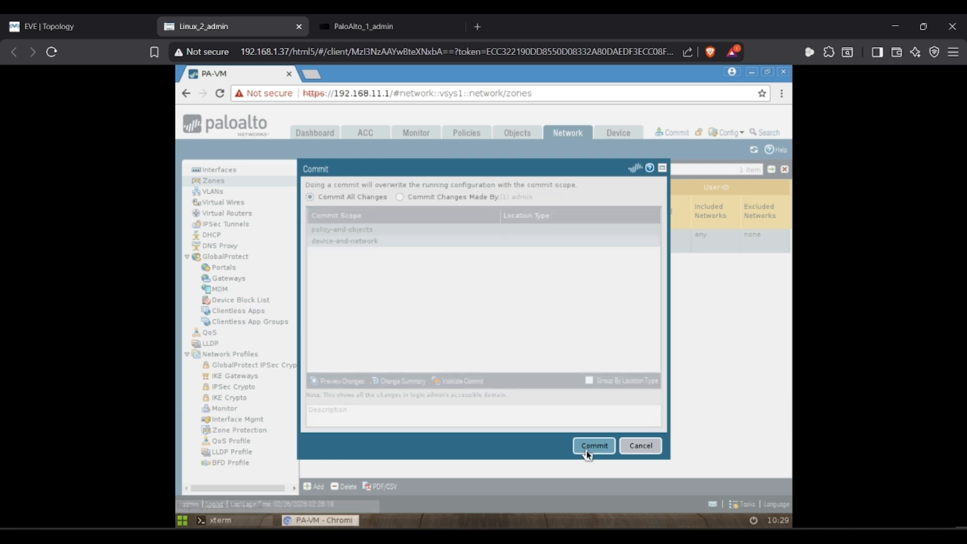
left_click(116, 22)
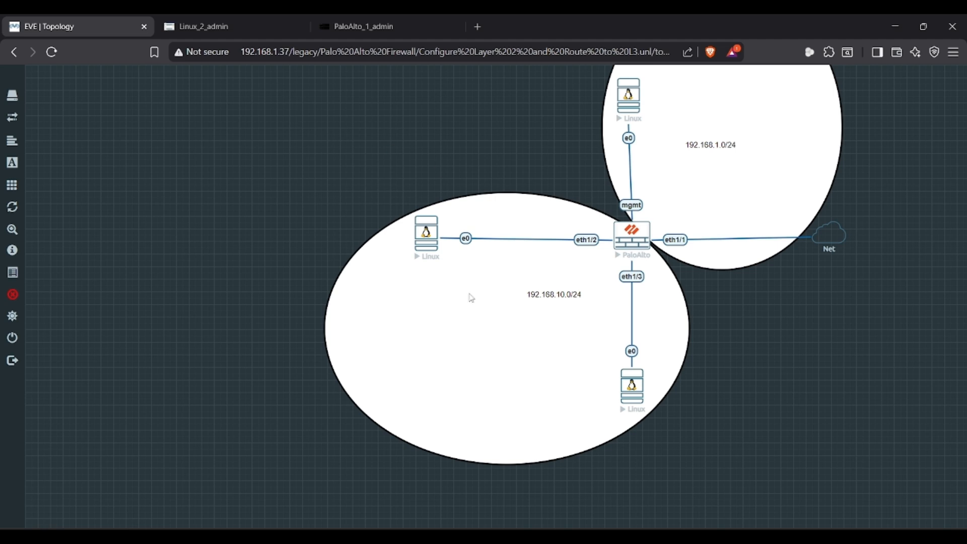
- In a terminal on the bottom Linux host, assign 192.168.10.10/24 to ens3
left_click(638, 406)
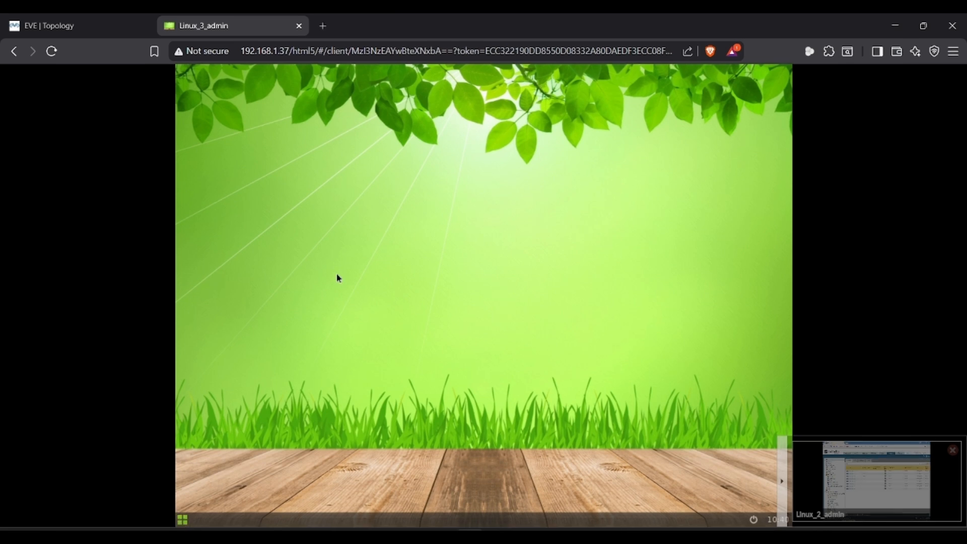
left_click(337, 277)
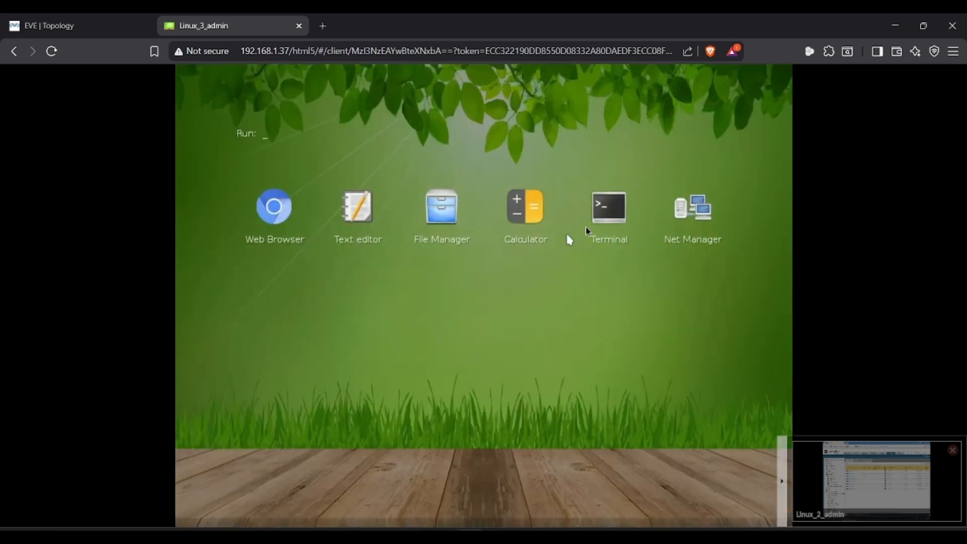
left_click(600, 225)
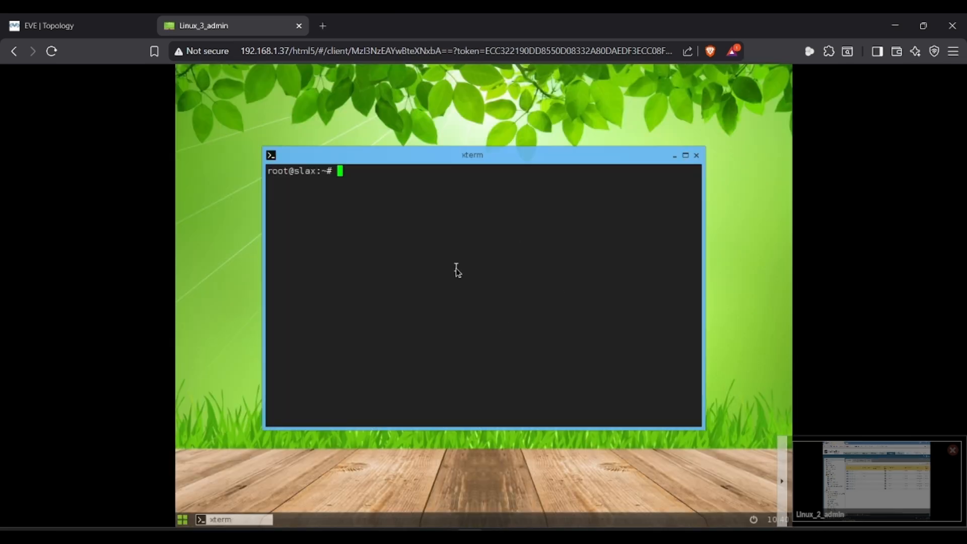
type("ip addr add 192.168")
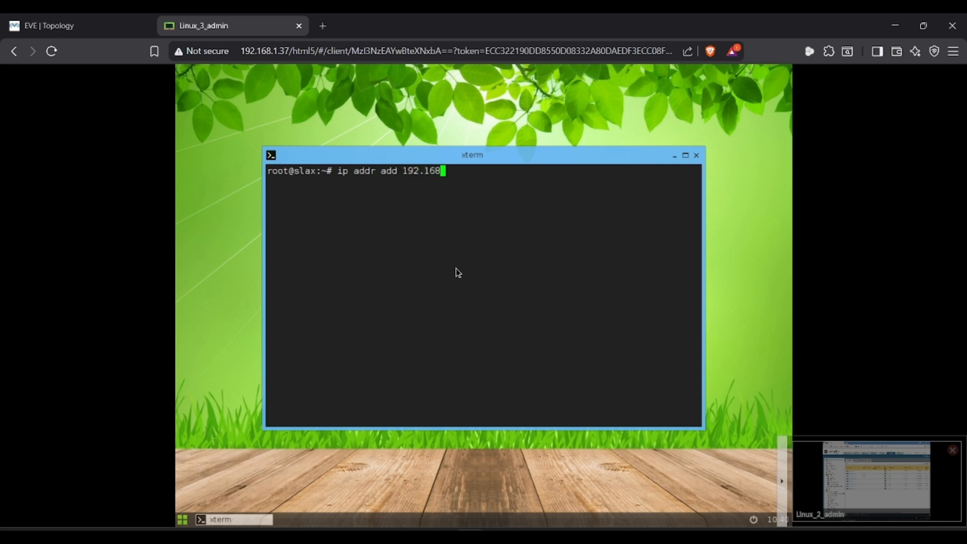
type(".10.10/24 dev ens3")
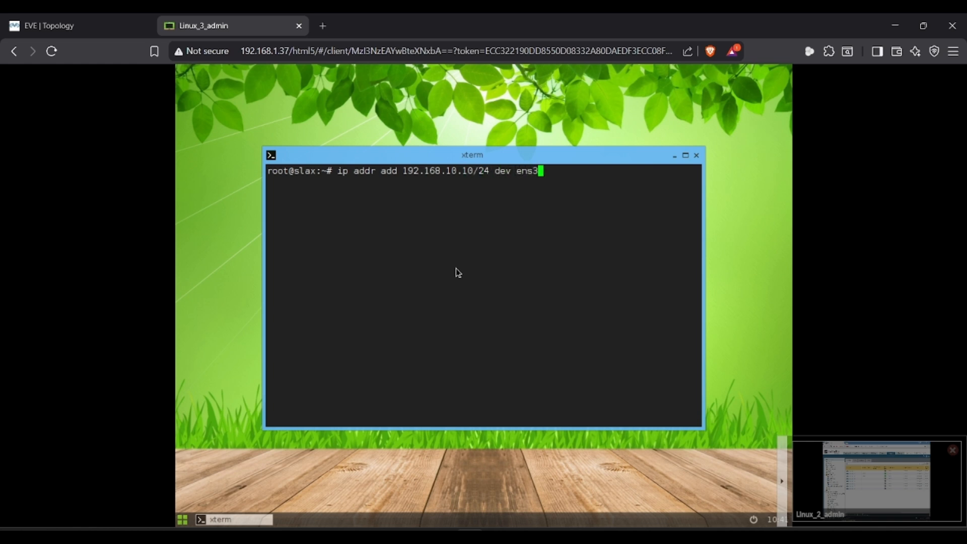
key("Return")
- Bring ens3 up with 'ip link set ens3 up' and verify the address with ifconfig
type("ip a")
key("BackSpace")
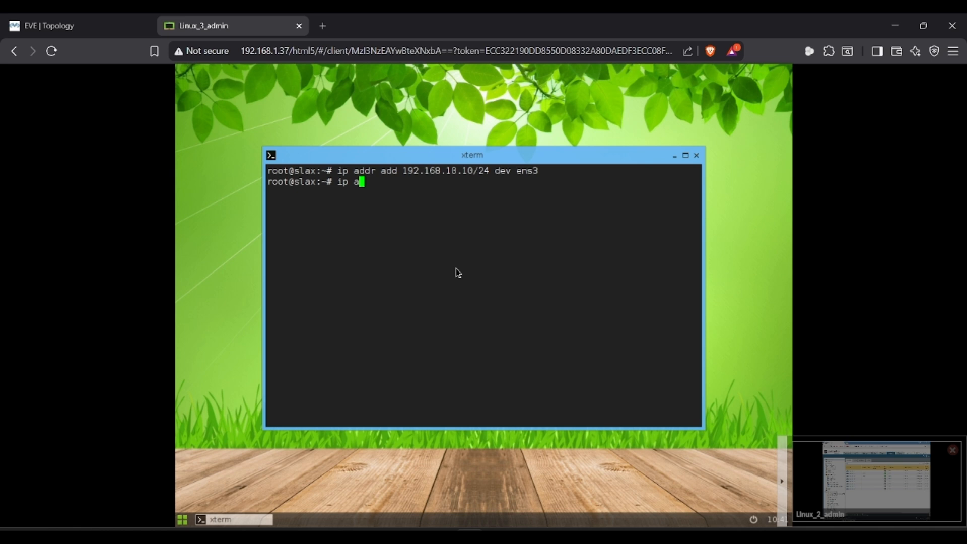
key("alt+Tab")
key("alt+Tab")
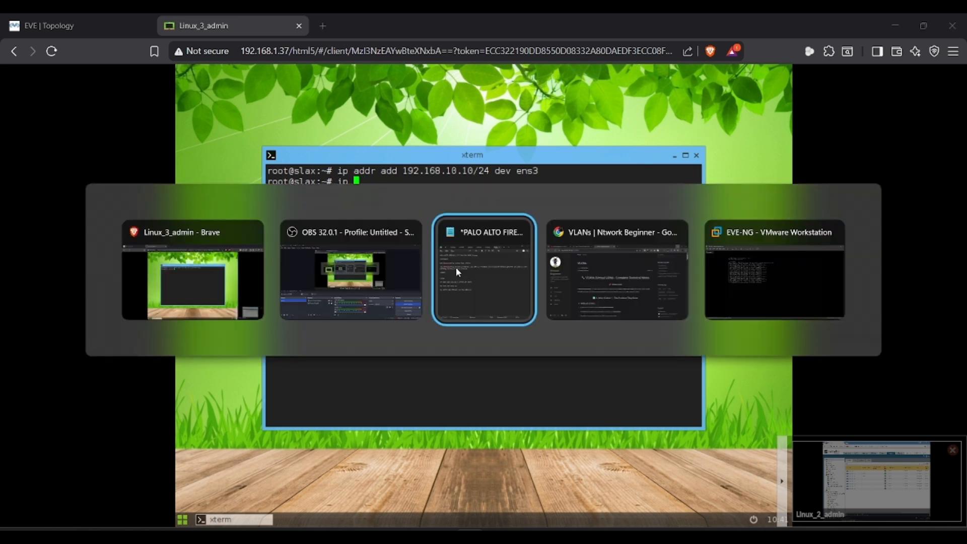
key("alt+Tab")
type("link")
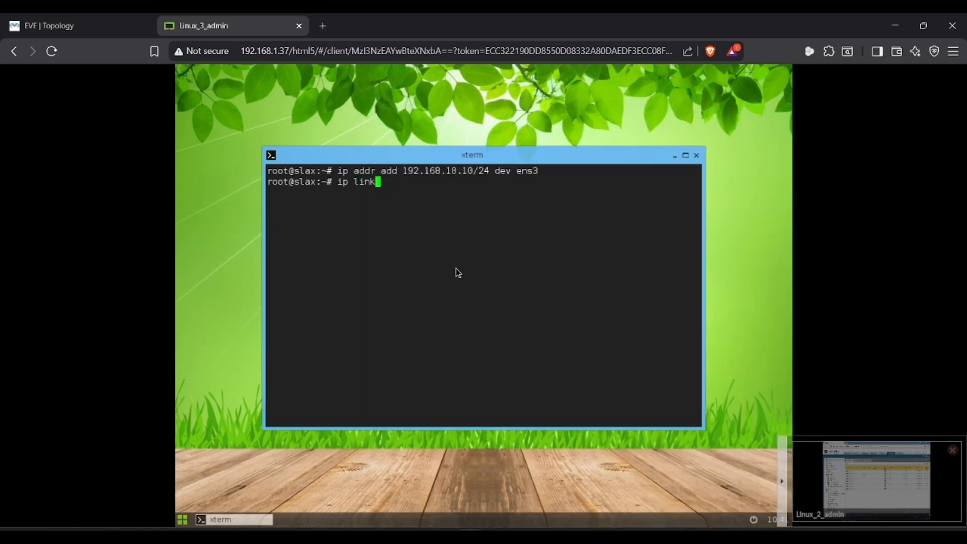
type(" set ens3 up")
key("Return")
type("ifconfig")
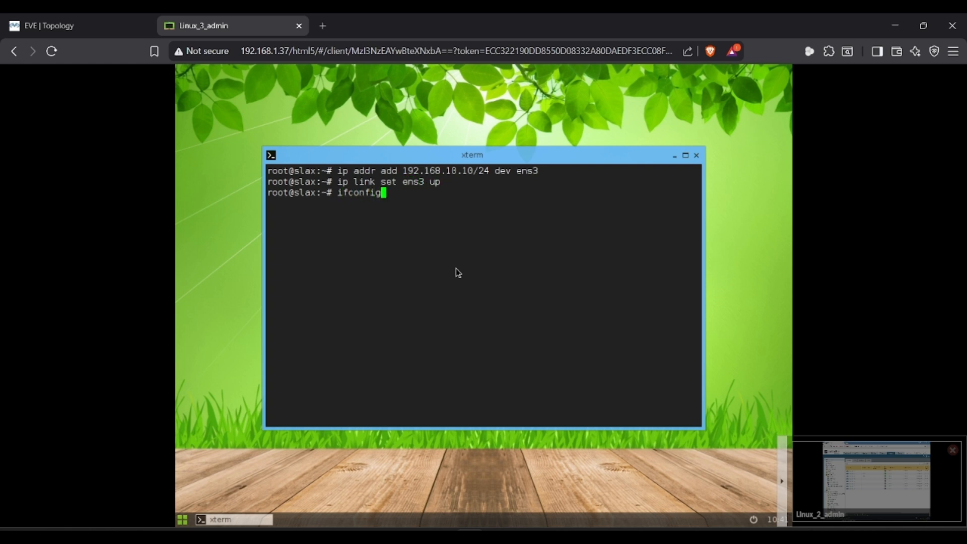
key("Return")
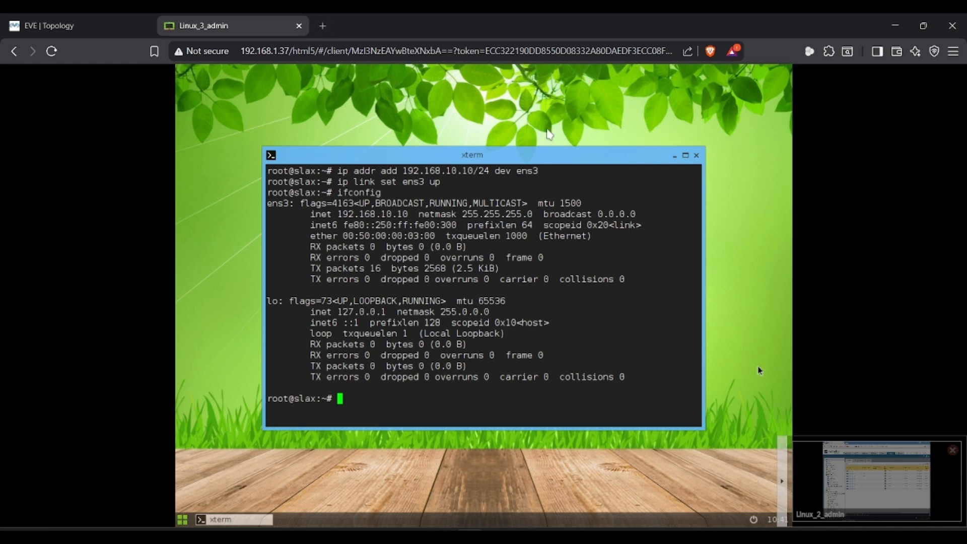
- Close the Linux_3_admin console preview and open the Linux_4 host's console from the topology
left_click(830, 467)
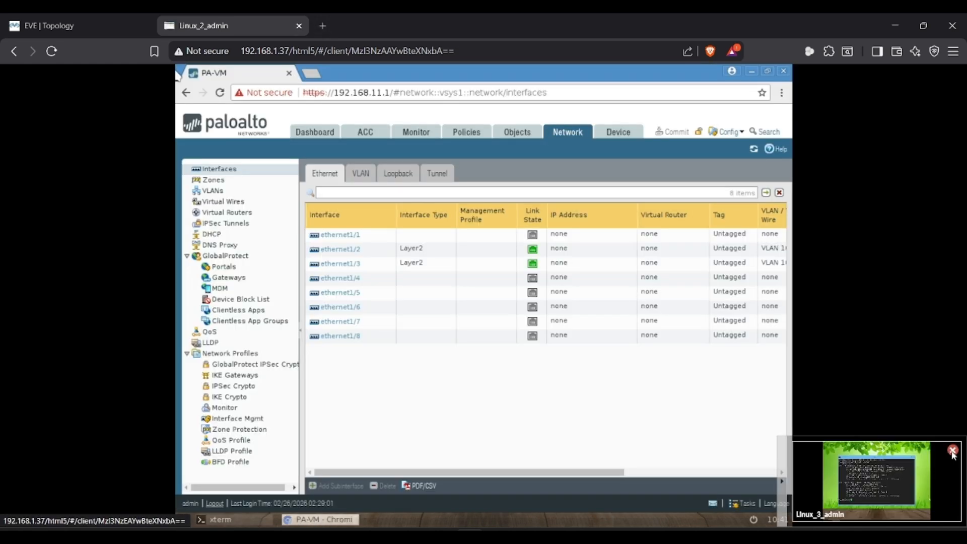
left_click(952, 450)
left_click(126, 19)
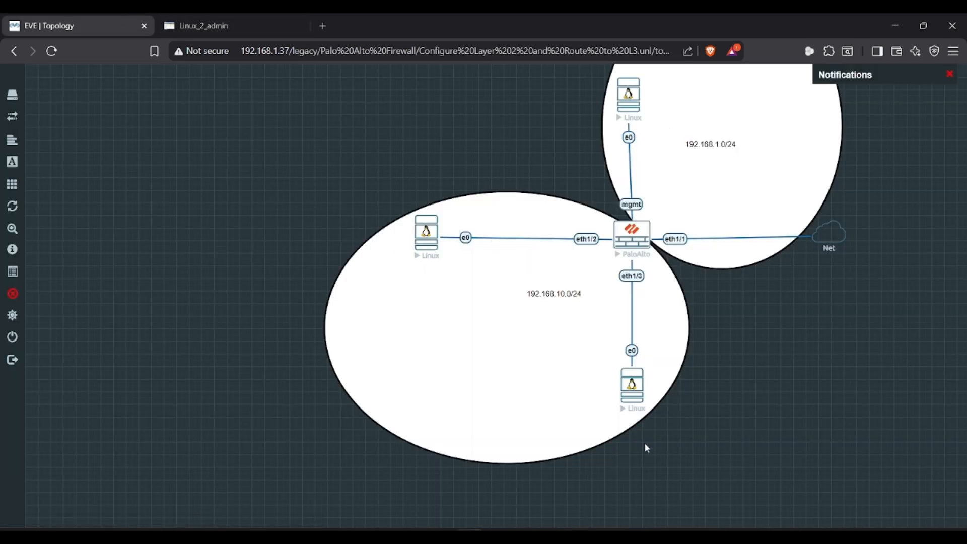
left_click(634, 388)
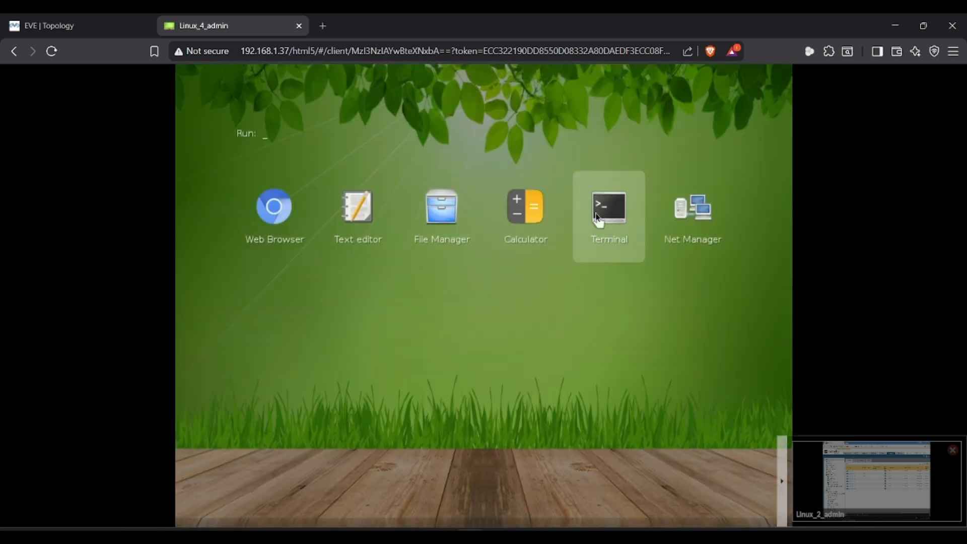
- In a Linux_4 terminal, assign 192.168.10.11/24 to ens3
left_click(596, 213)
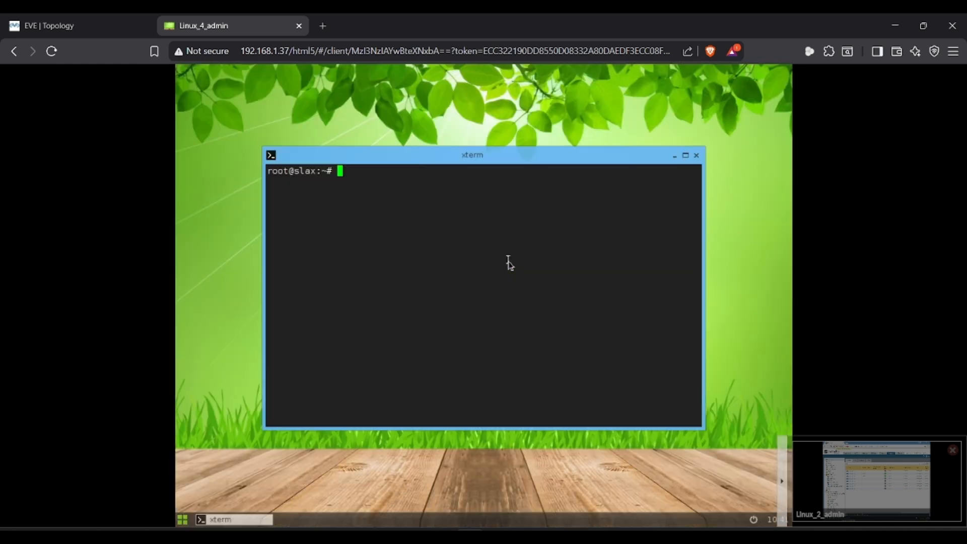
type("ip addr add 192.168.10.11/24 de")
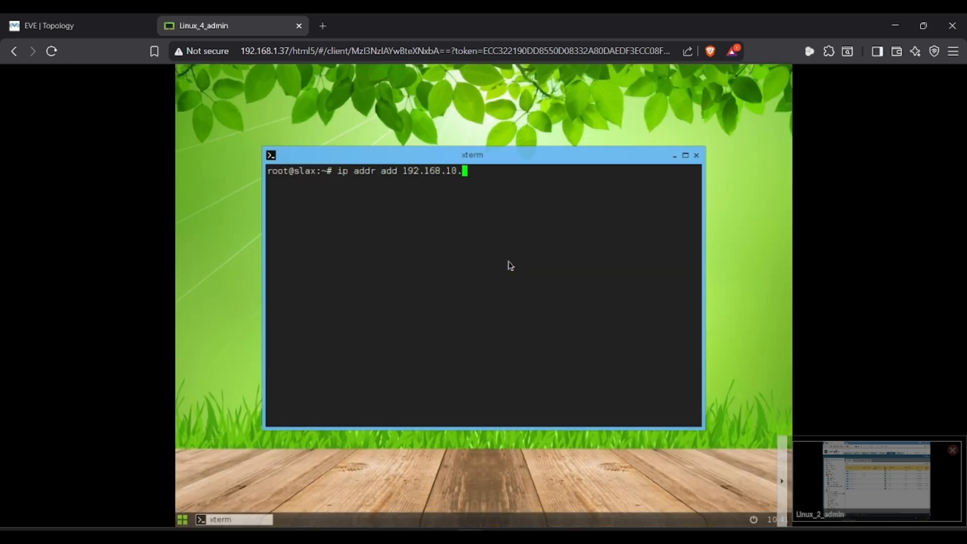
key("BackSpace")
key("BackSpace")
type("ens")
key("BackSpace")
key("BackSpace")
key("BackSpace")
type("dev esn")
key("BackSpace")
key("BackSpace")
type("n")
key("BackSpace")
type("ns3")
key("Return")
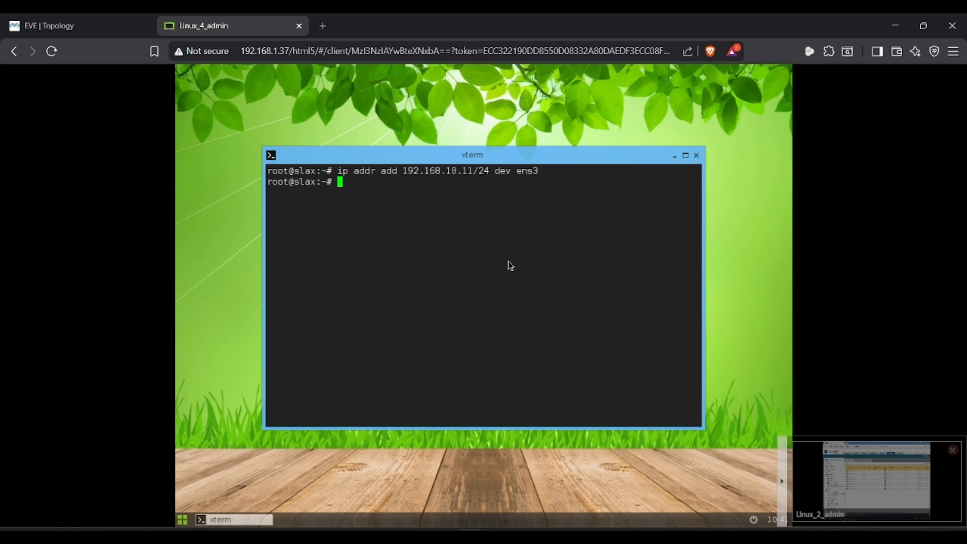
- Bring ens3 up, check ifconfig, and ping 192.168.10.10 with 0% loss
type("ip link set ens3 up")
key("Return")
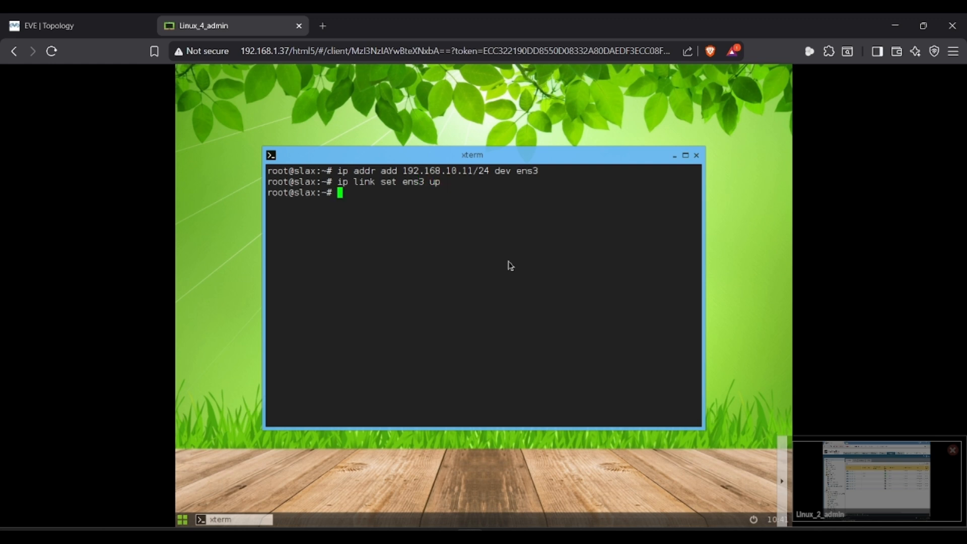
type("ifconfig")
key("Return")
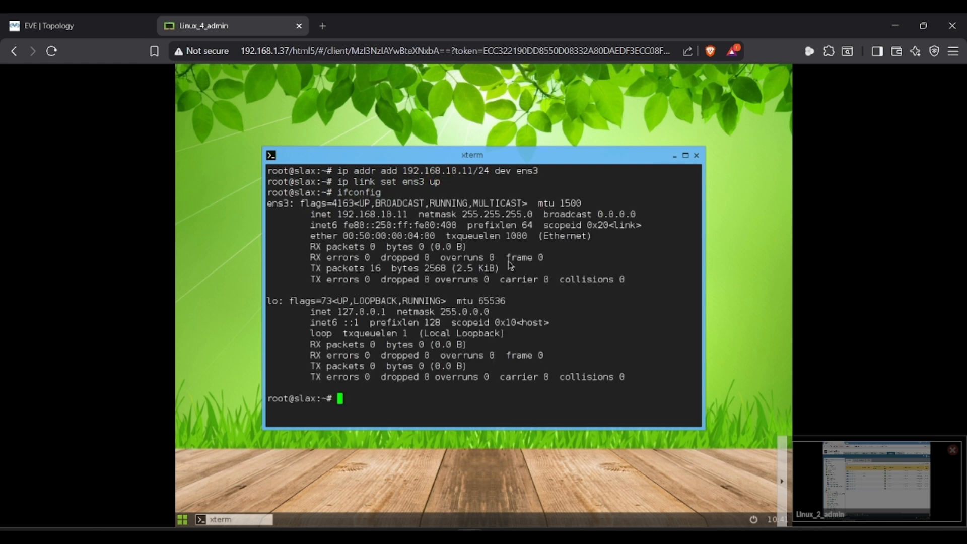
type("ping 192.168.10.10")
key("Return")
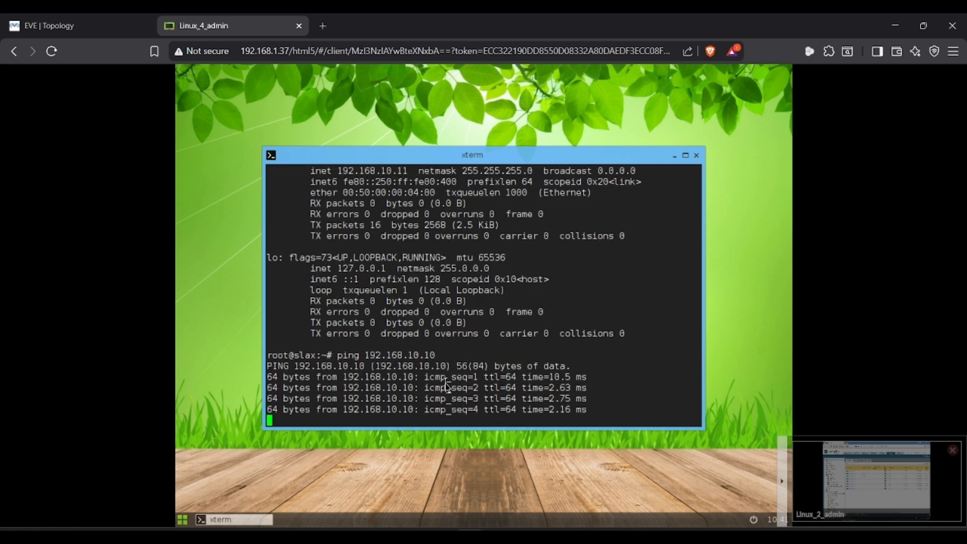
key("ctrl+c")
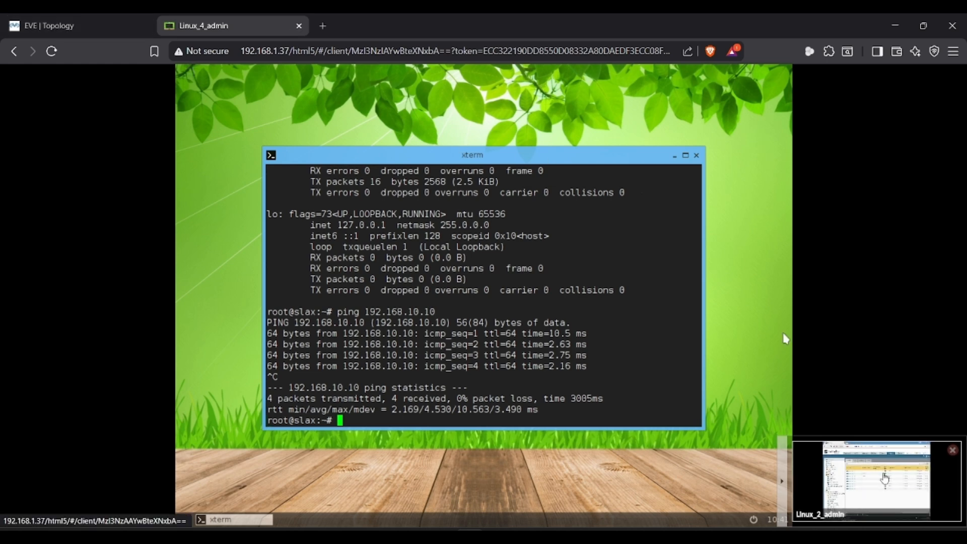
left_click(915, 464)
- Review the Zones and VLAN 10 pages, then open the empty VLAN interfaces list
left_click(952, 450)
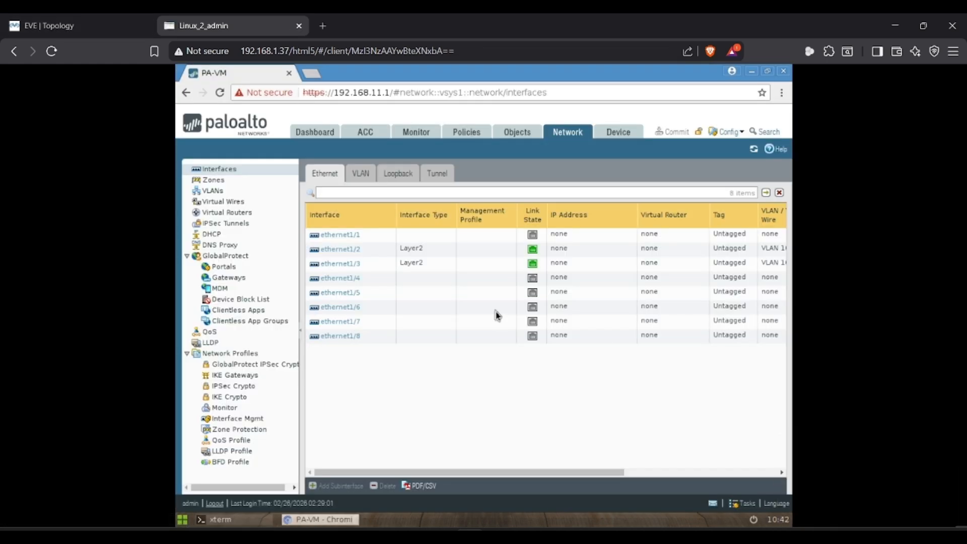
left_click(133, 18)
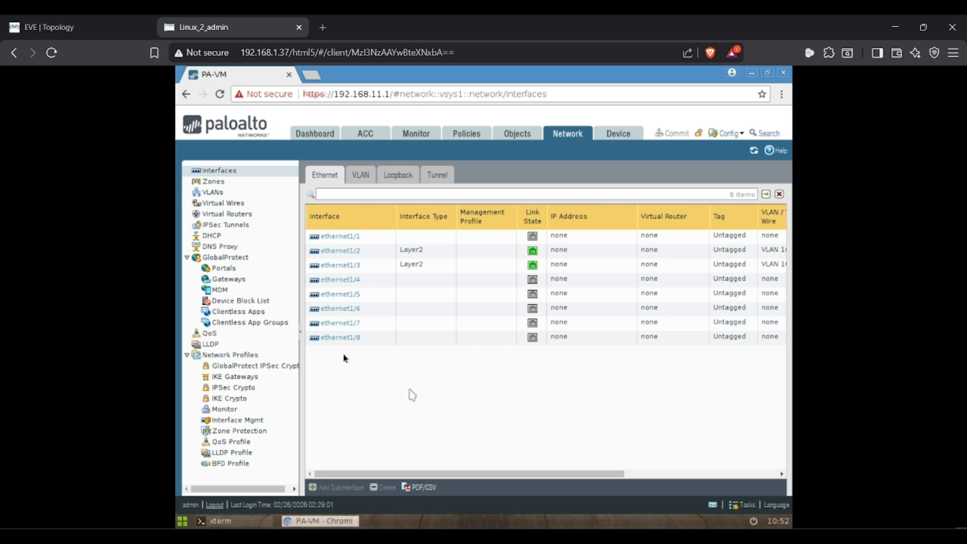
left_click(215, 182)
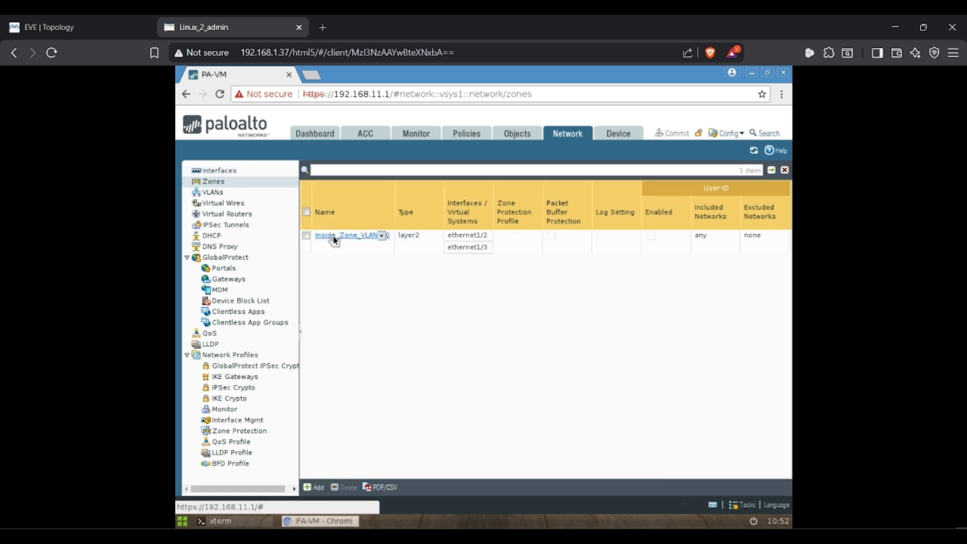
left_click(212, 193)
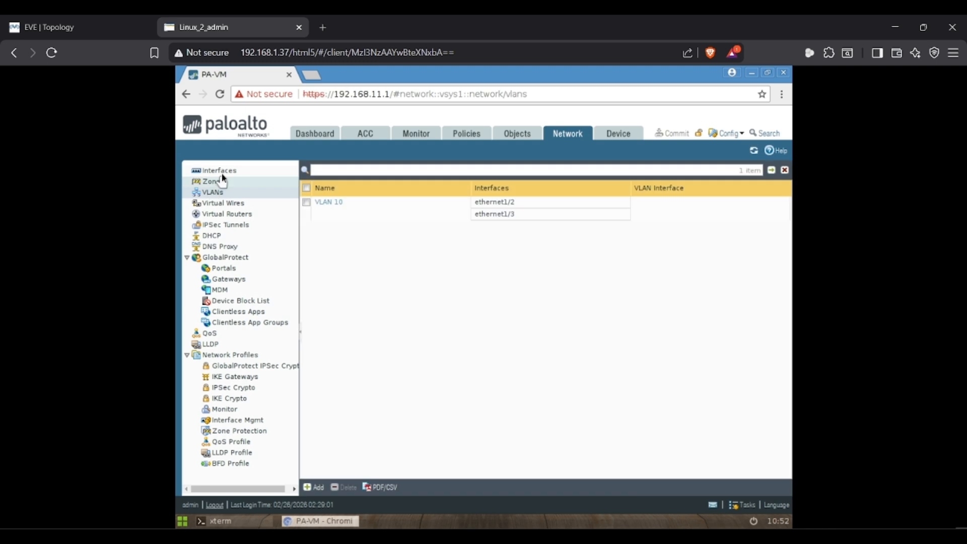
left_click(222, 171)
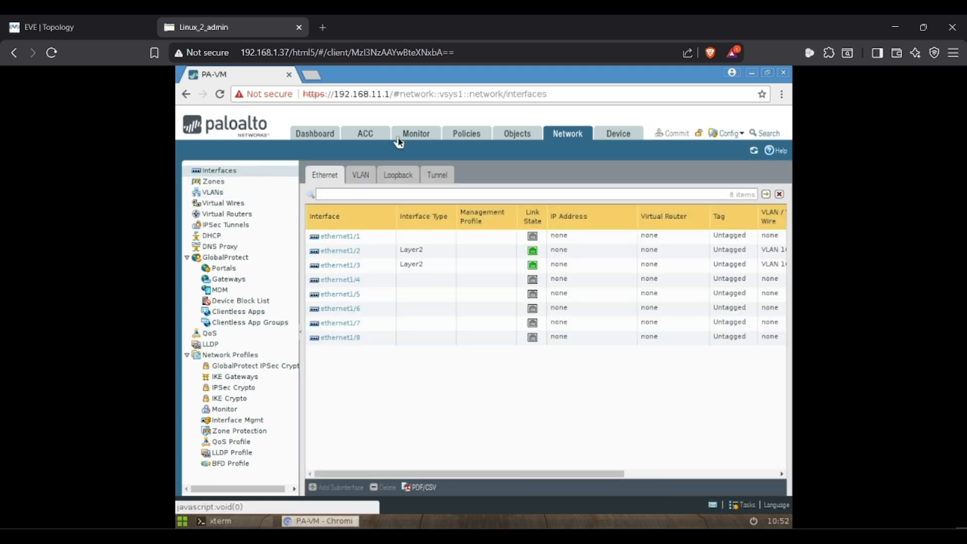
left_click(361, 175)
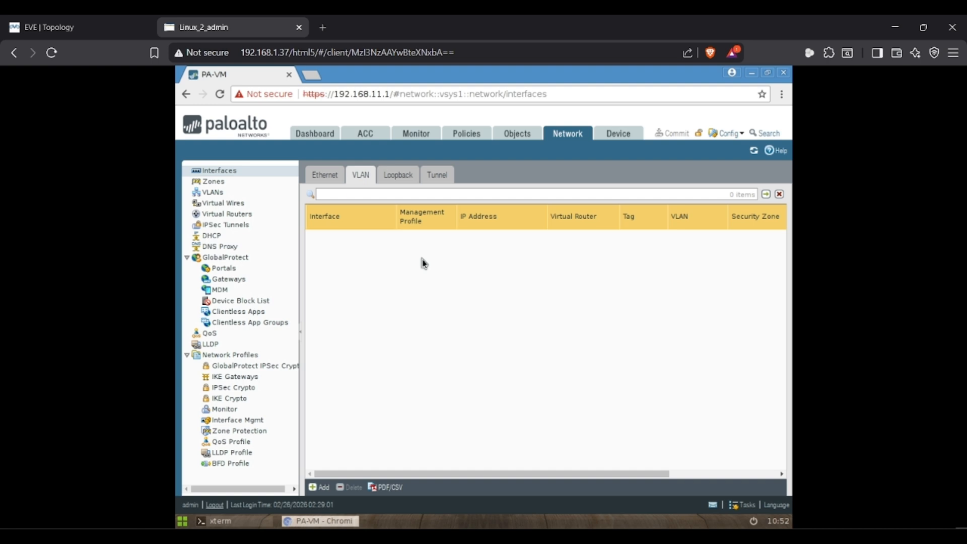
- Add VLAN interface 10 on VLAN 10 using the default virtual router
left_click(317, 488)
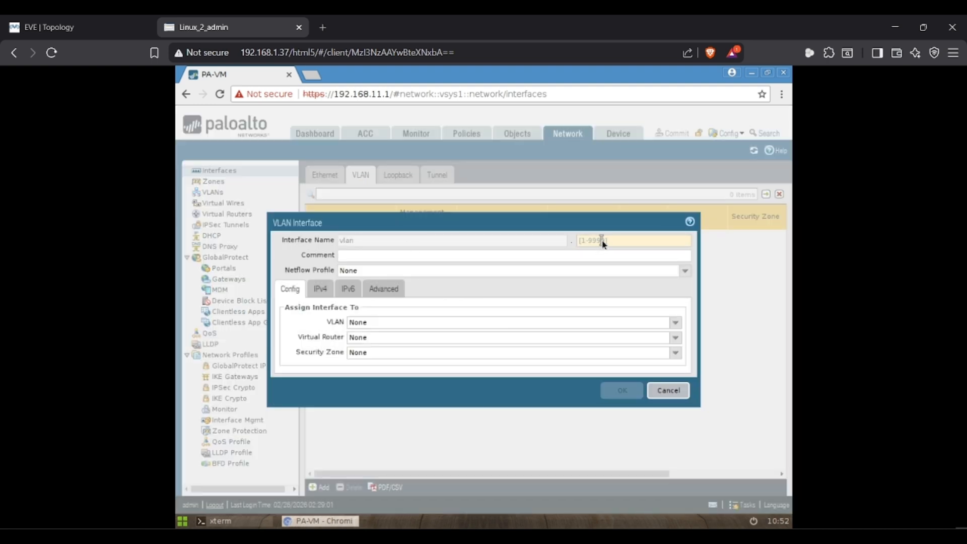
left_click(603, 242)
type("10")
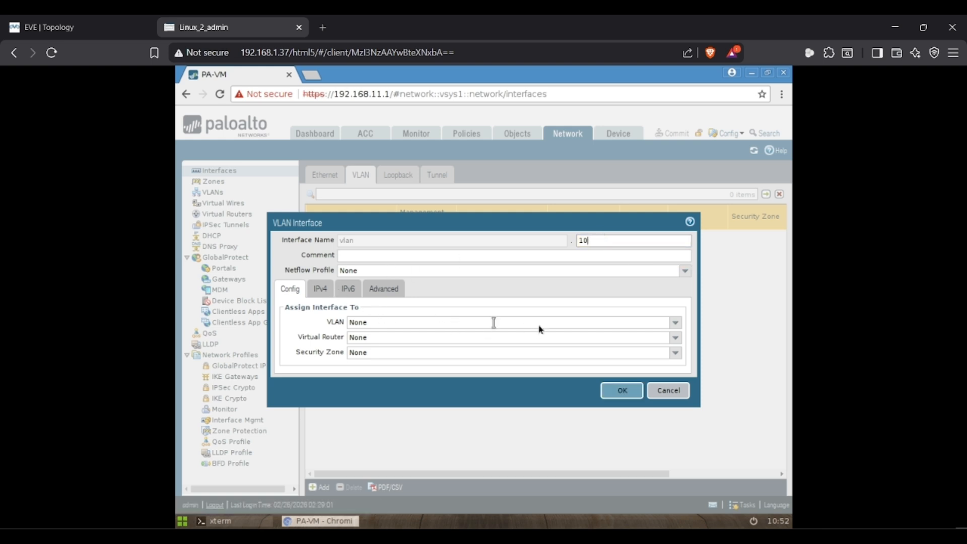
left_click(683, 324)
left_click(675, 325)
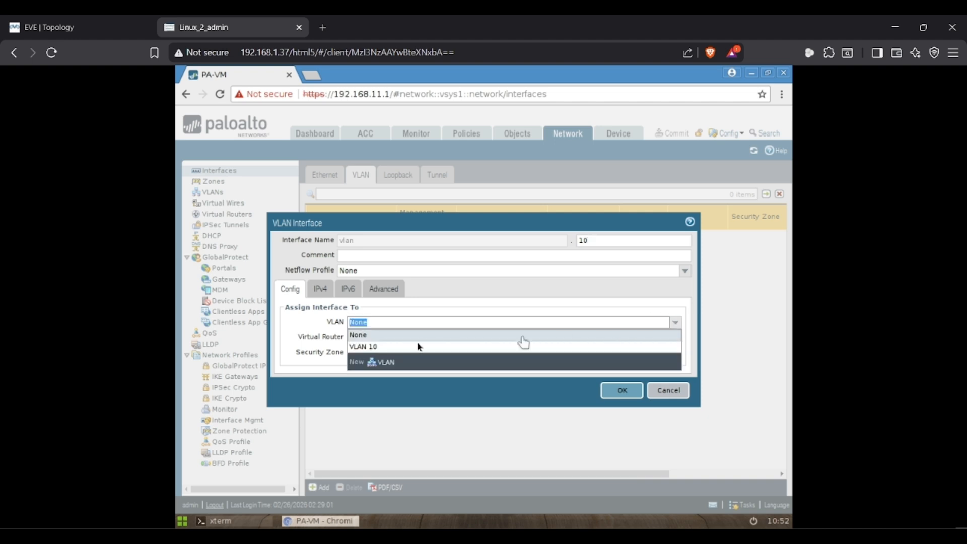
left_click(387, 346)
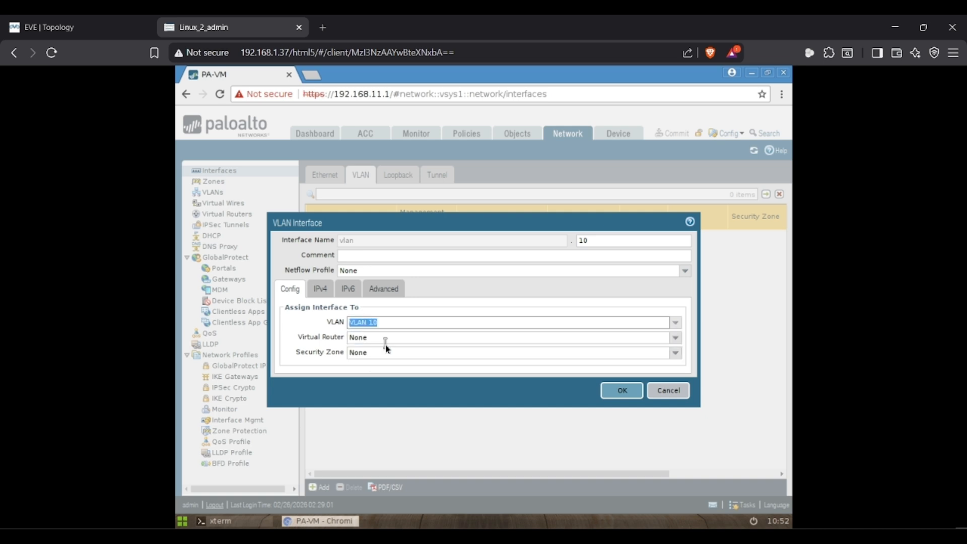
left_click(676, 339)
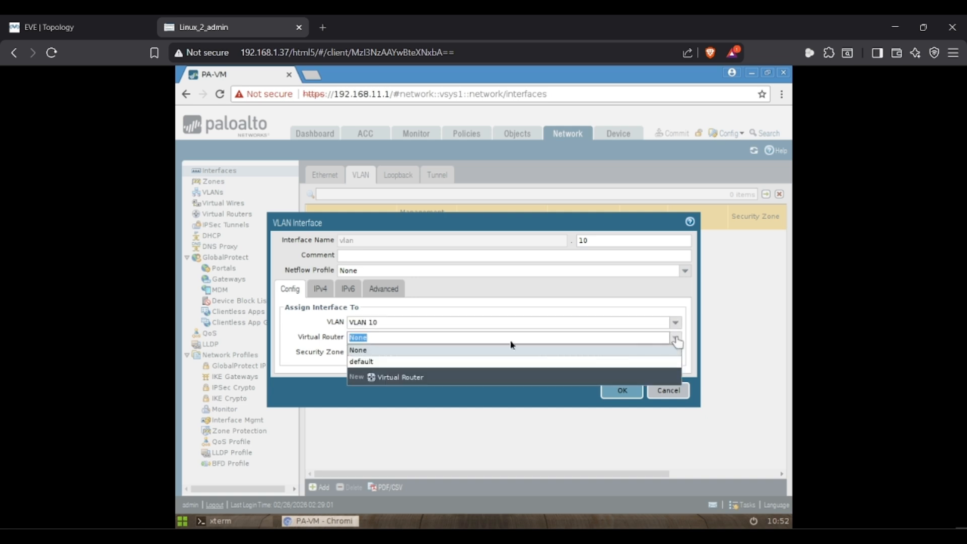
left_click(361, 362)
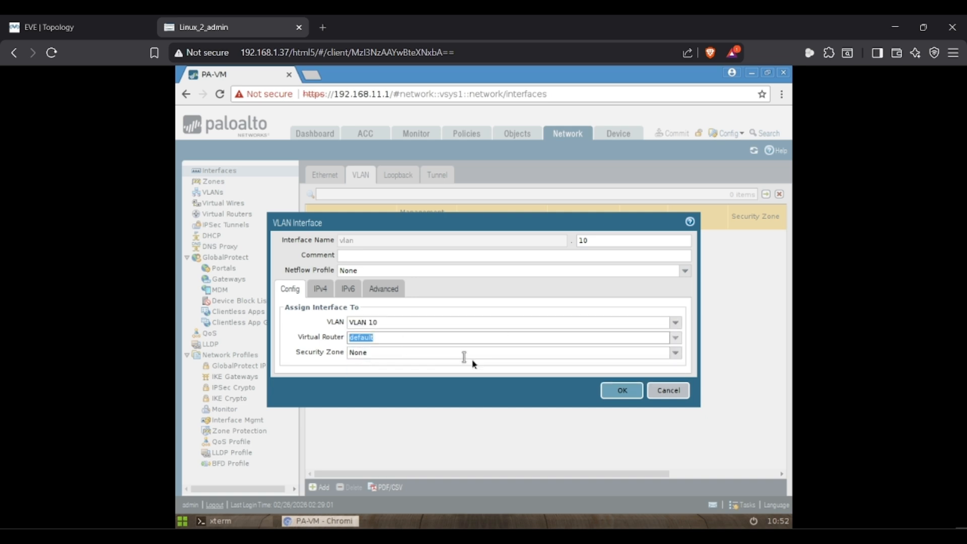
- Create and assign a new security zone named Outside_VLAN_10
left_click(676, 357)
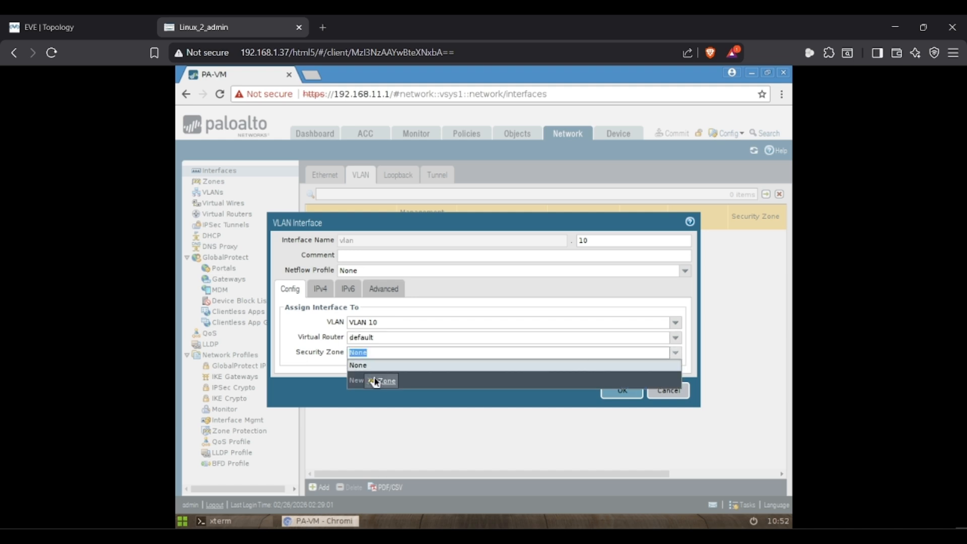
left_click(377, 381)
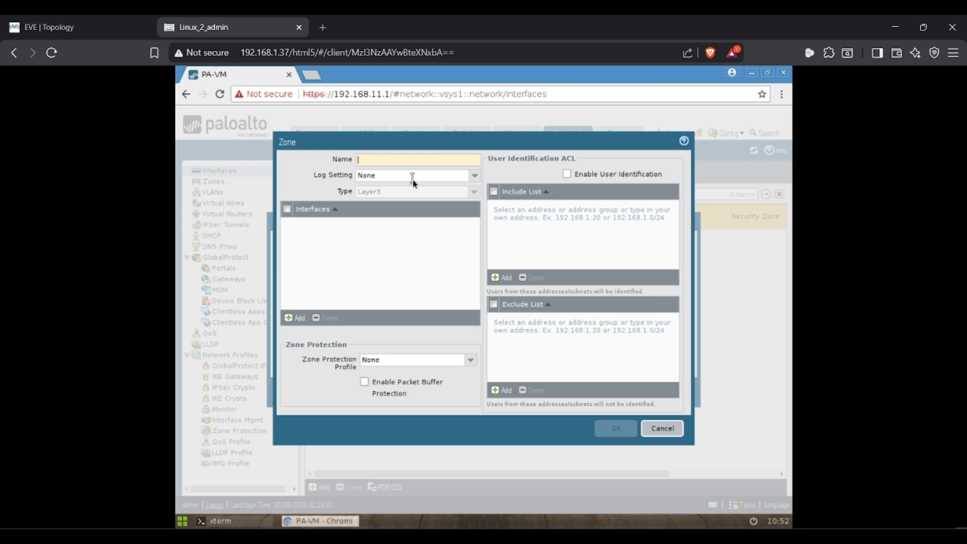
type("Outside_VLAN_10")
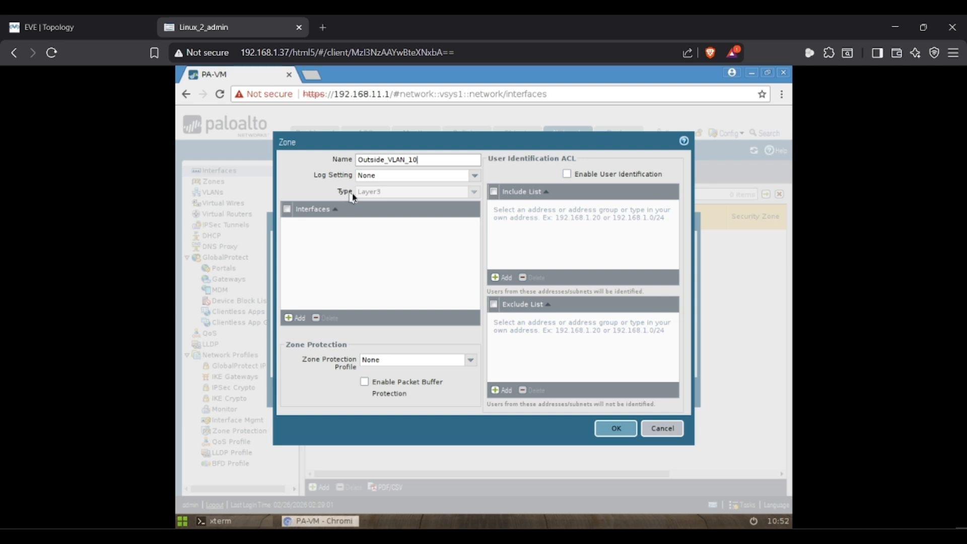
left_click(616, 428)
- Add static IPv4 address 192.168.10.1/24 to vlan.10 and save the interface
left_click(321, 291)
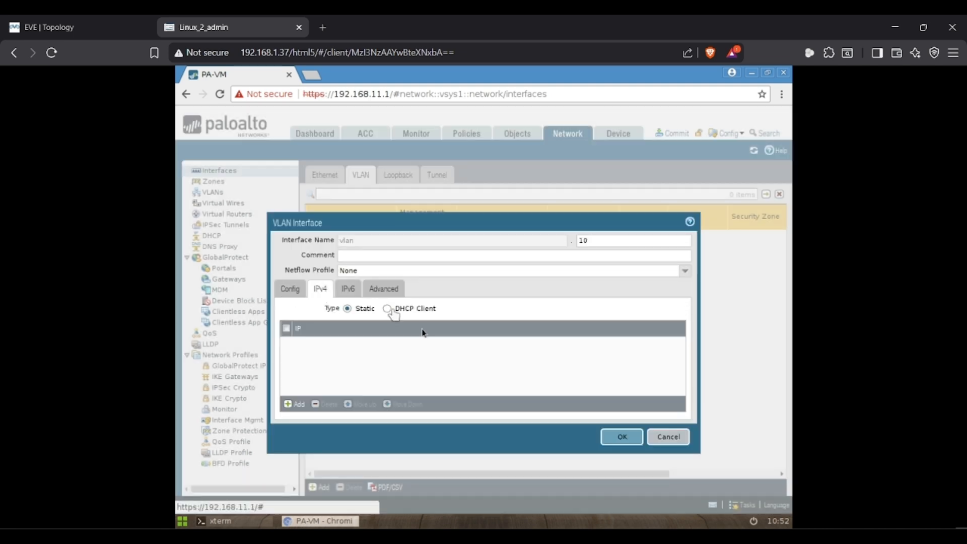
left_click(293, 404)
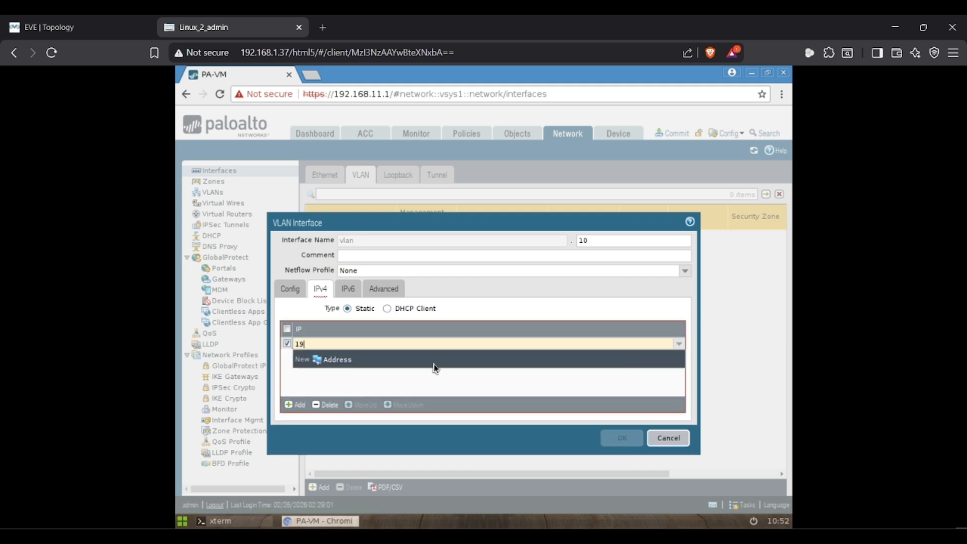
type("192.168.10.1/24")
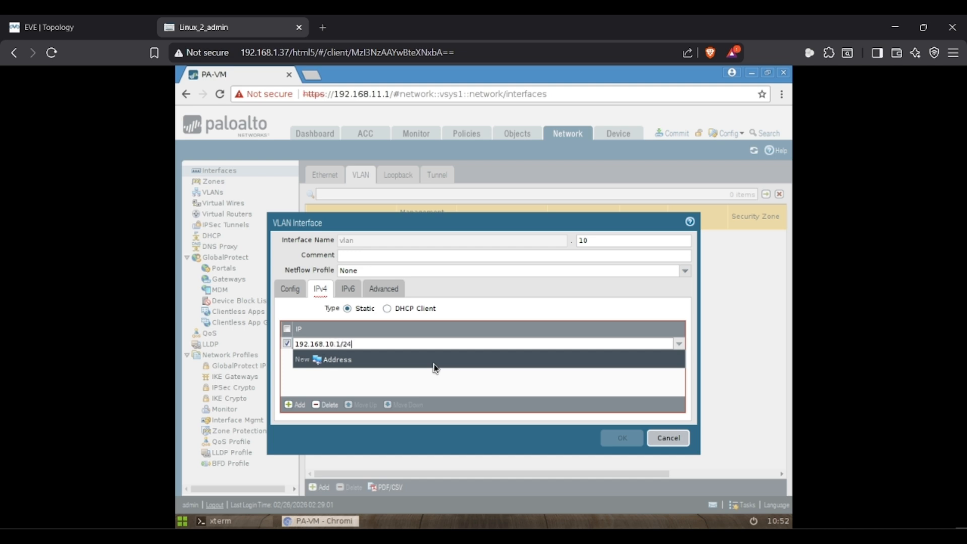
left_click(616, 437)
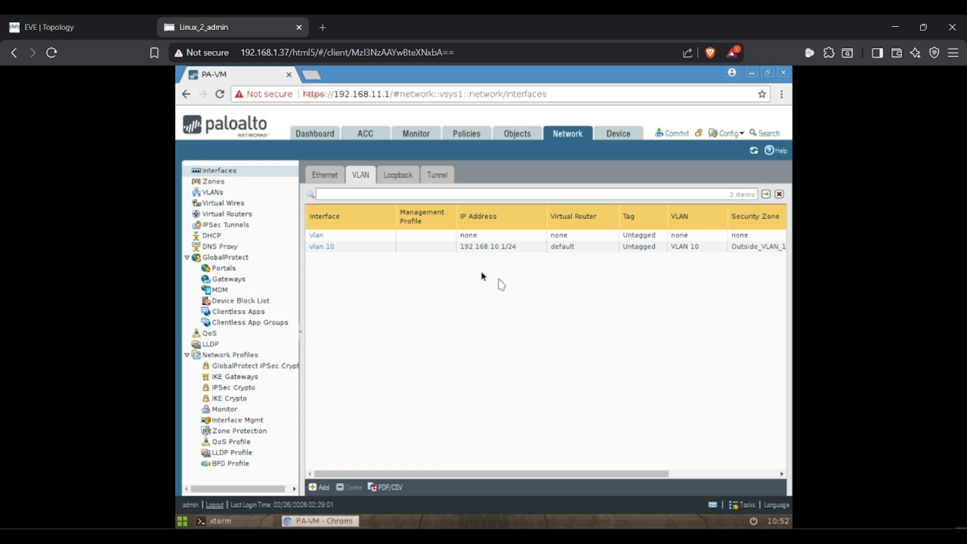
- Check Zones, VLANs and Interfaces for Outside_VLAN_10 and vlan.10 on VLAN 10
left_click(220, 181)
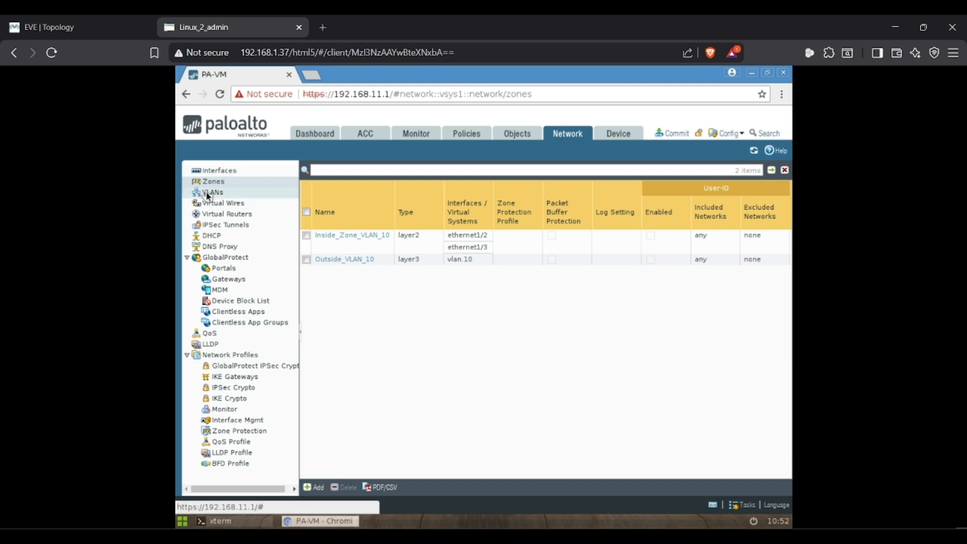
left_click(208, 192)
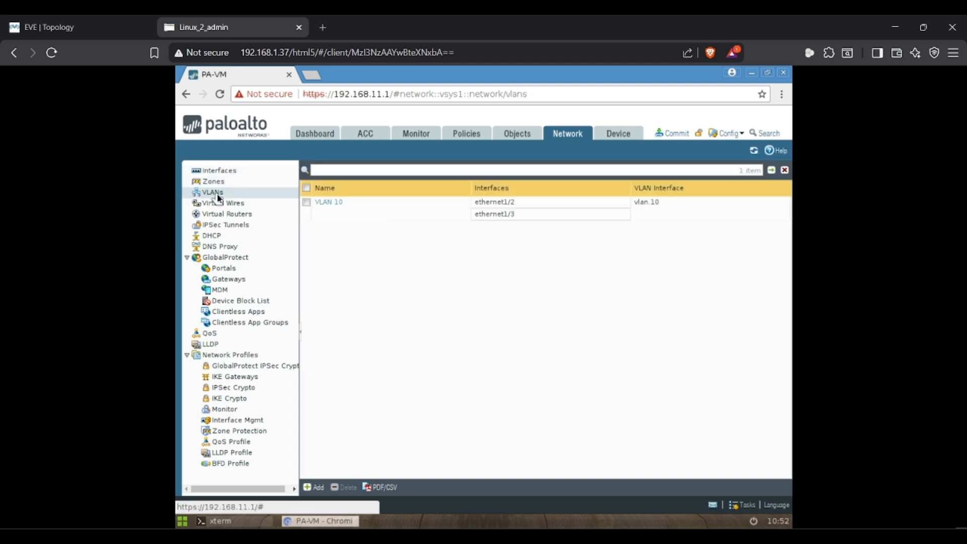
left_click(220, 174)
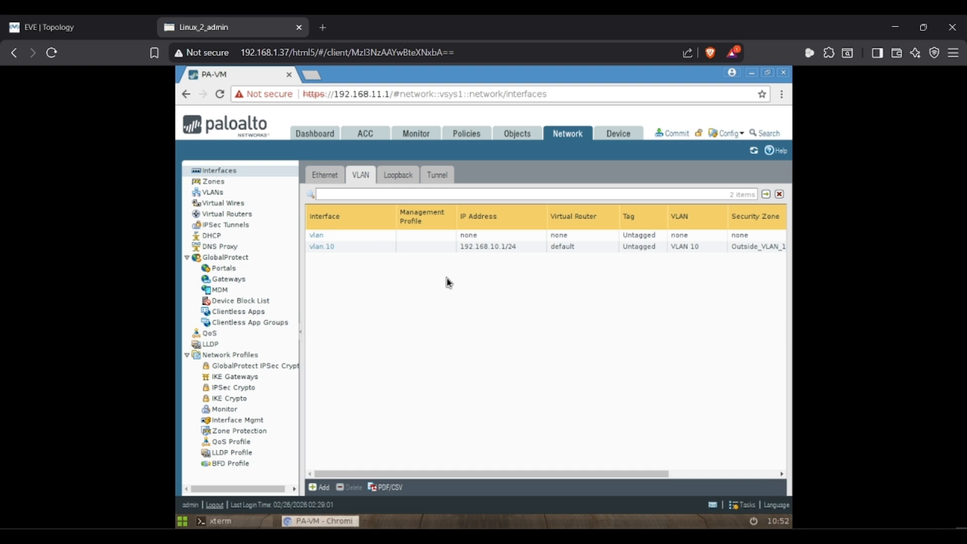
- Commit all changes to the firewall and return to the EVE topology
left_click(670, 134)
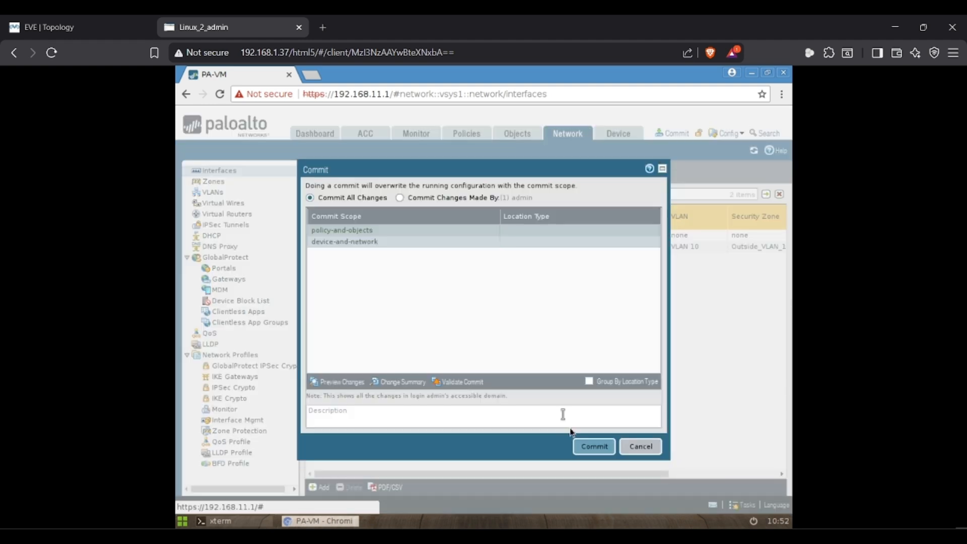
left_click(578, 447)
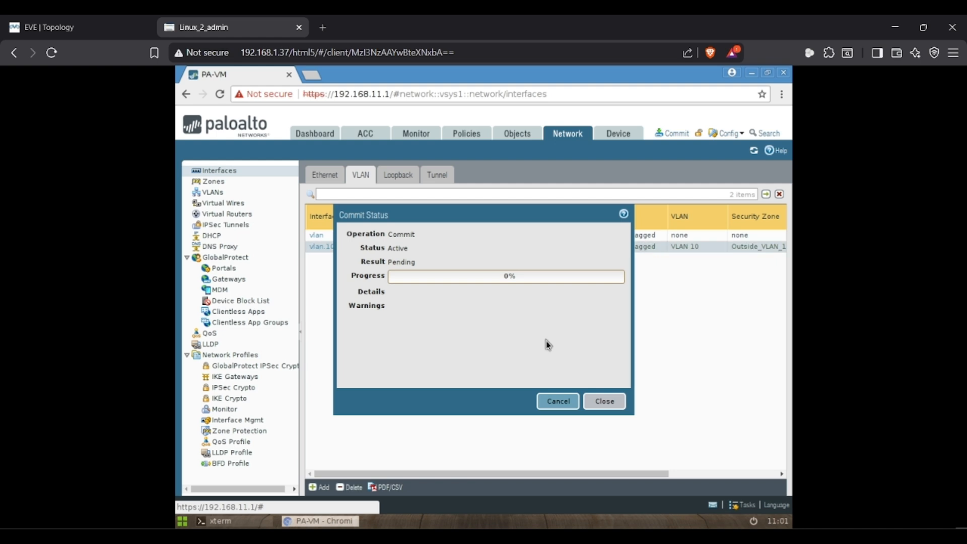
left_click(86, 20)
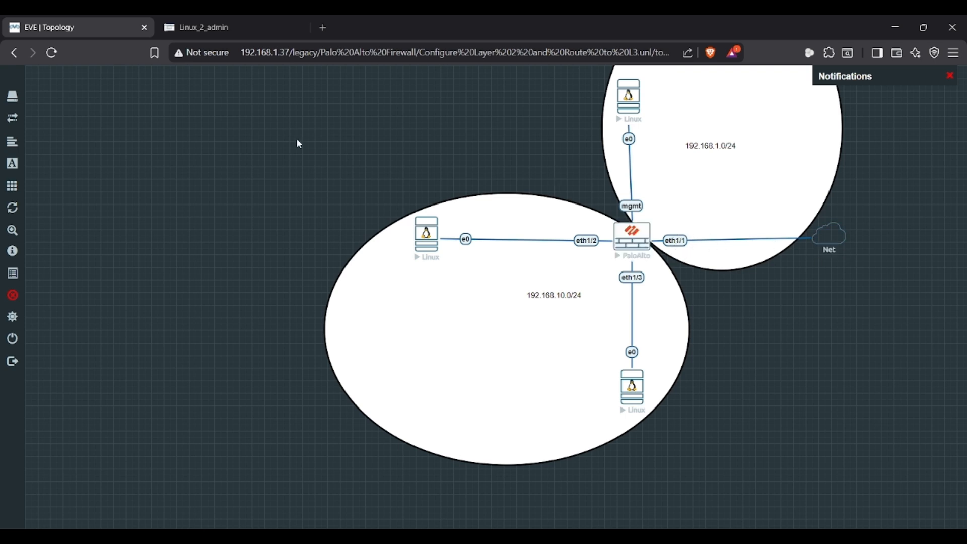
- Check the firewall's commit progress and dismiss the commit status report
left_click(238, 16)
left_click(62, 20)
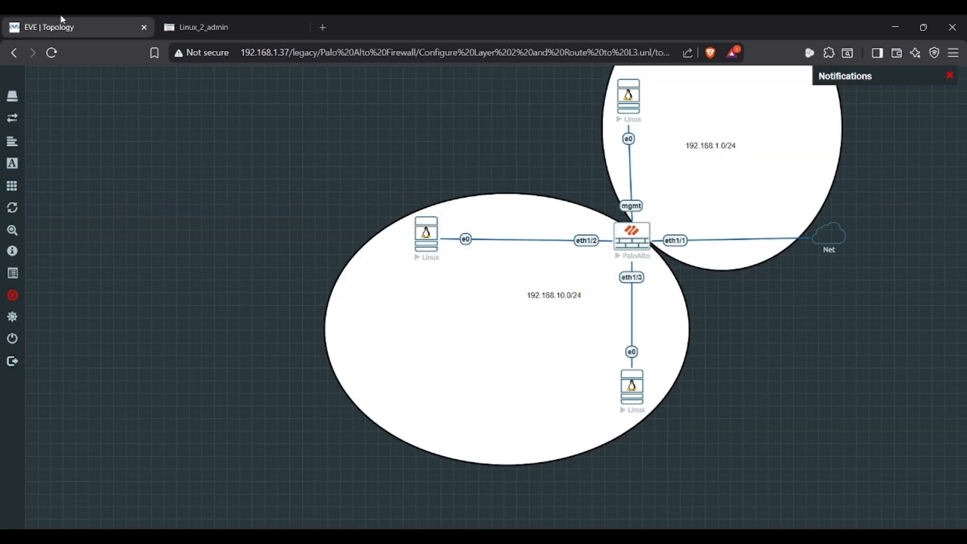
left_click(200, 22)
left_click(615, 406)
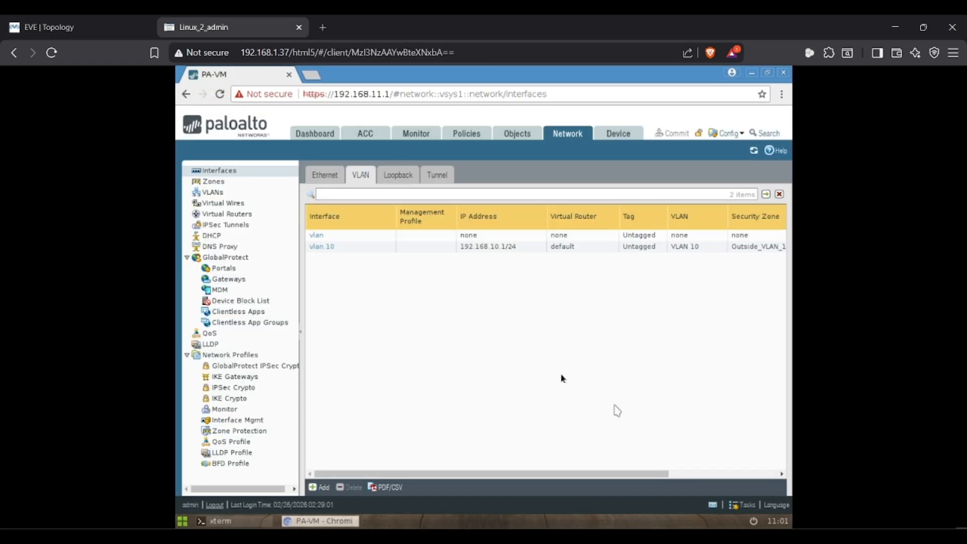
- Show the firewall's Ethernet interfaces, glance at the lab topology, and return to the list
left_click(325, 175)
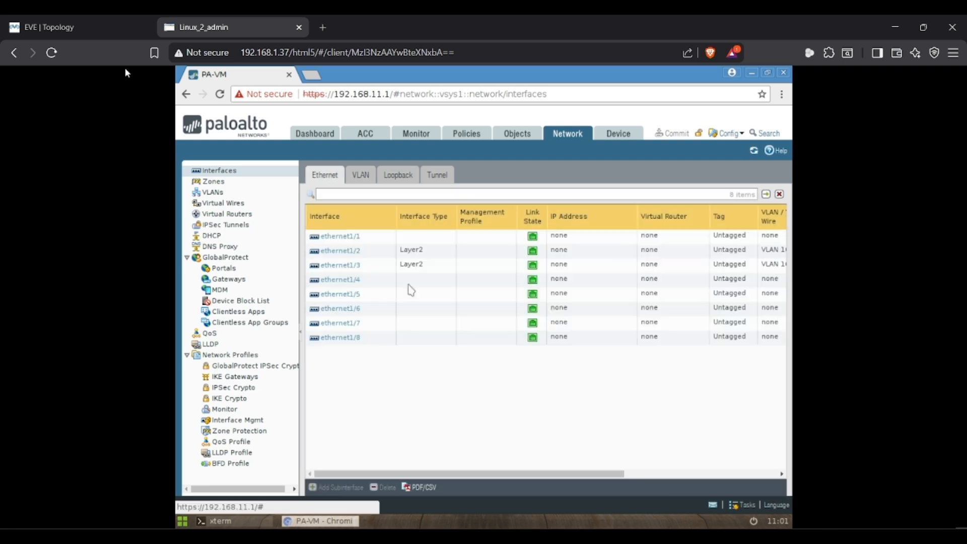
left_click(86, 20)
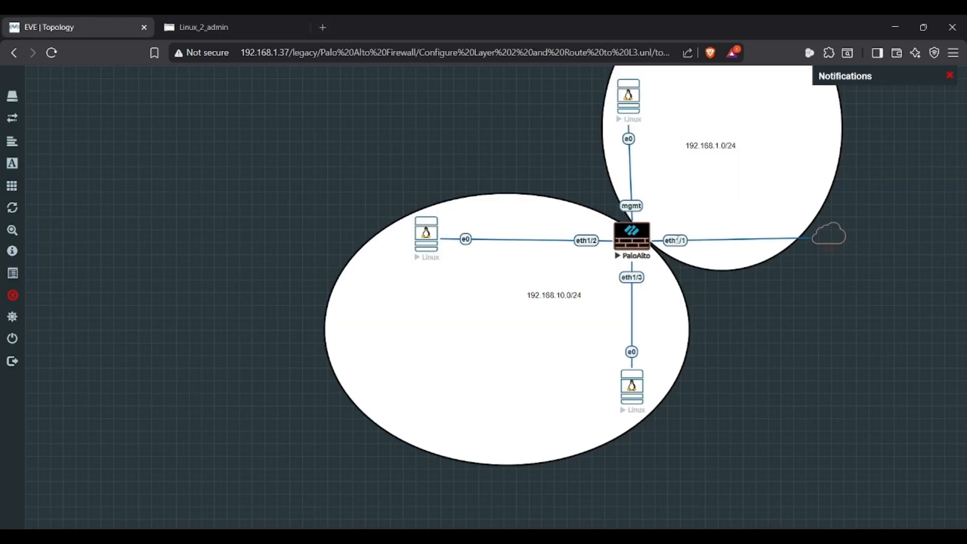
left_click(264, 16)
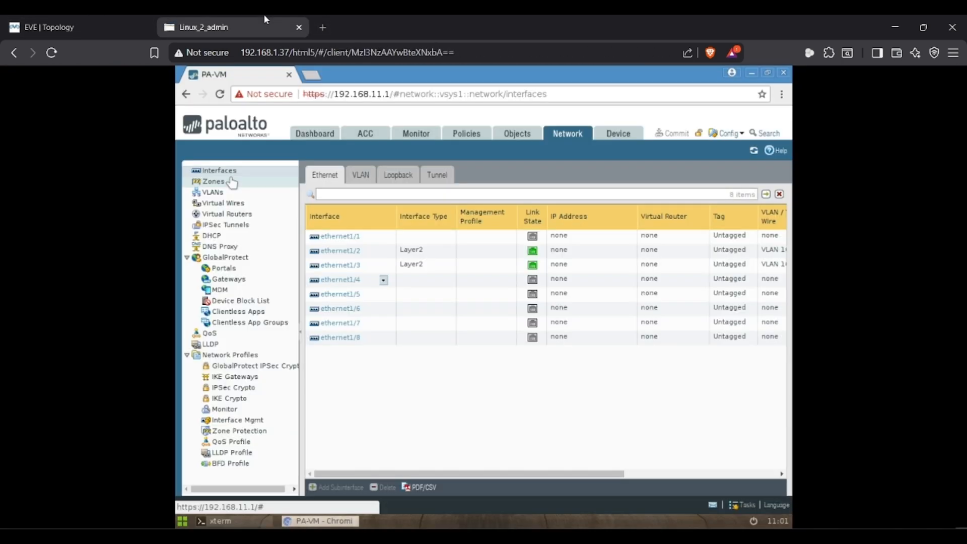
- Make ethernet1/1 a Layer3 interface in the default virtual router and a new Outside zone
left_click(347, 240)
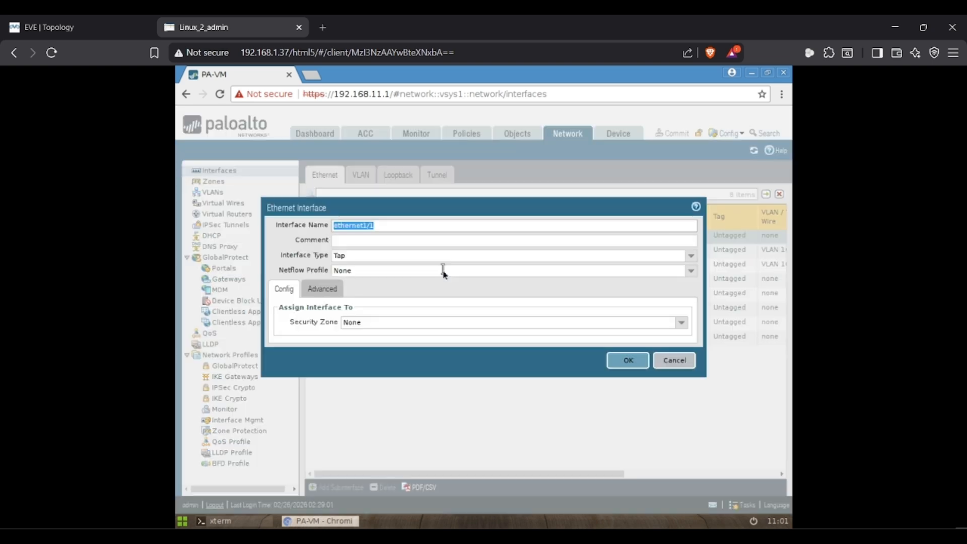
left_click(691, 255)
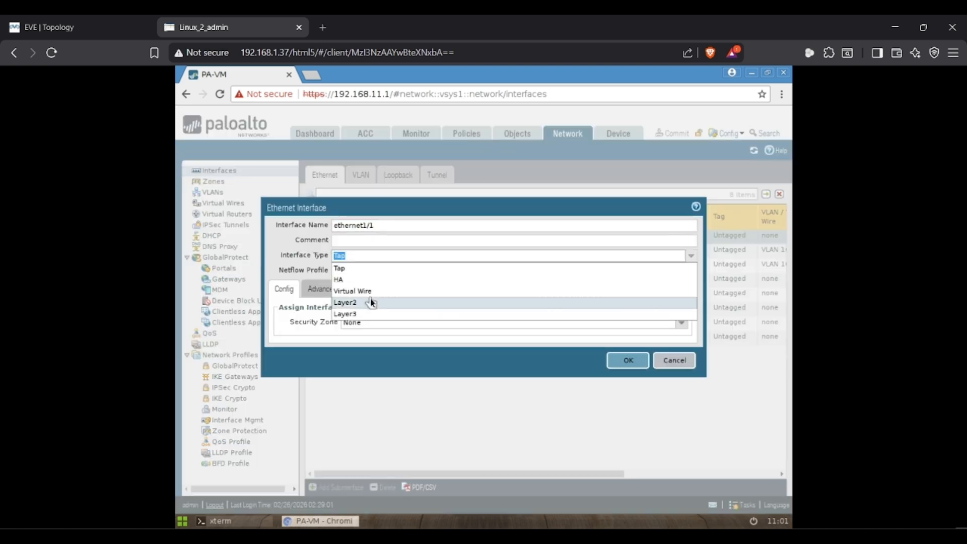
left_click(347, 313)
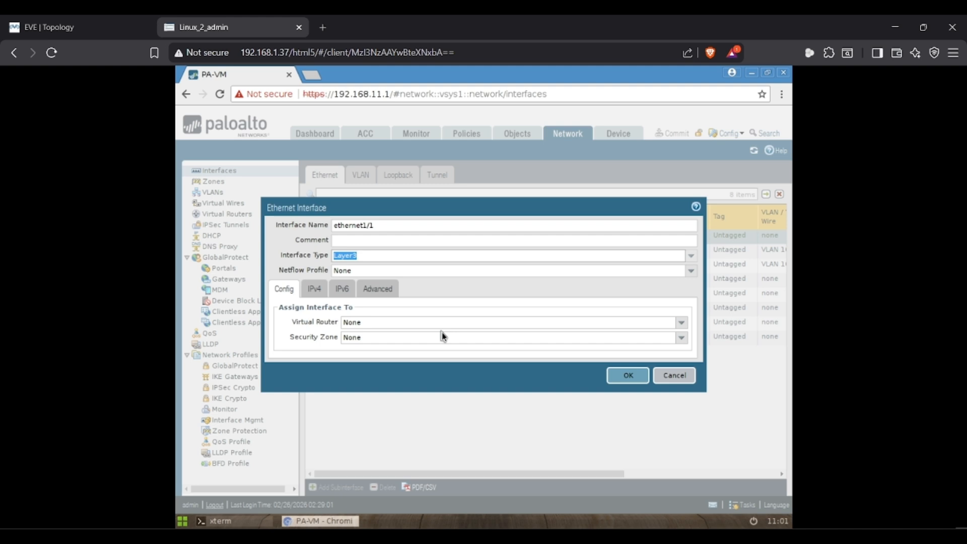
left_click(683, 325)
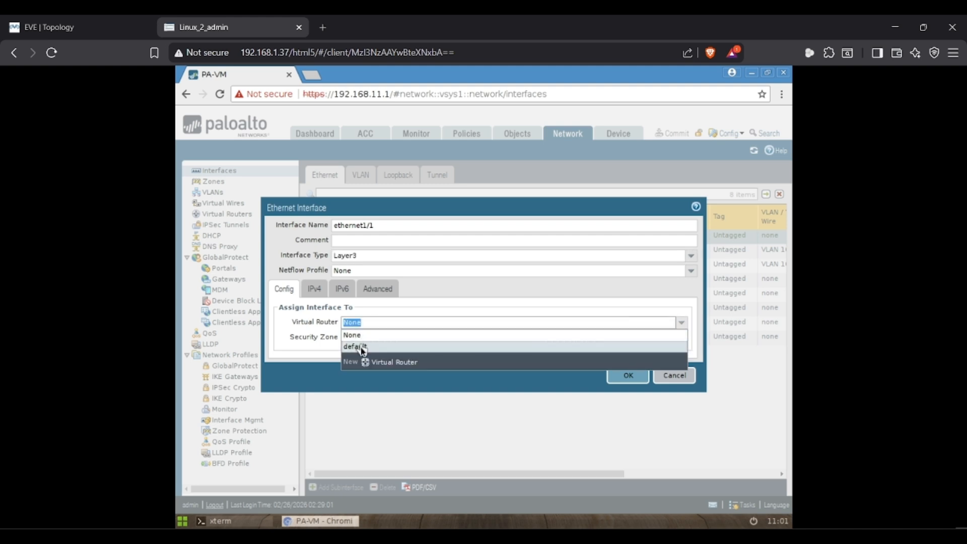
left_click(361, 347)
left_click(681, 338)
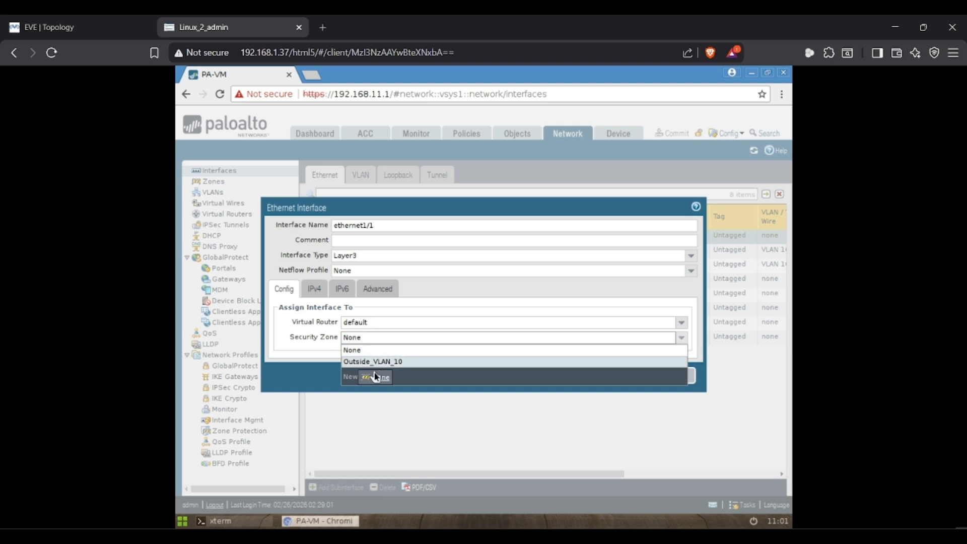
left_click(375, 376)
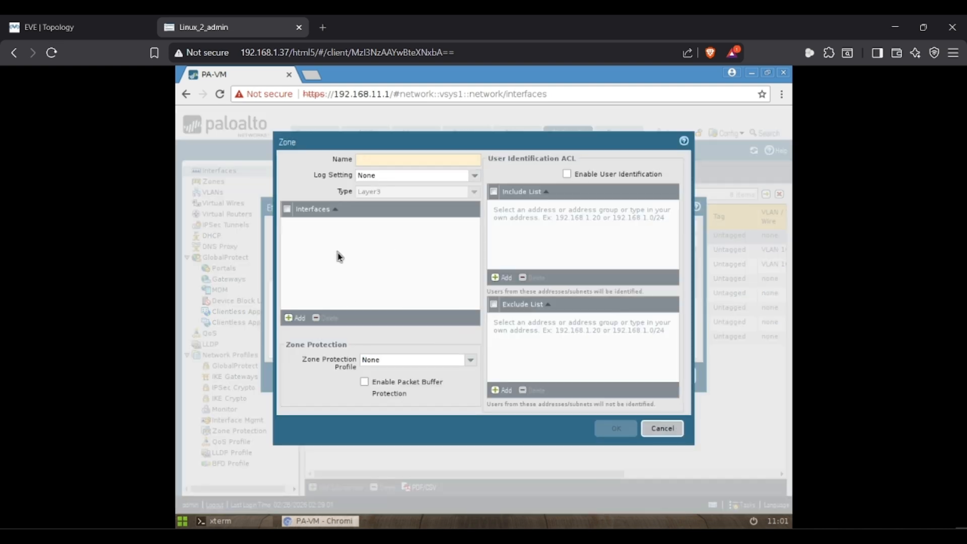
type("Oust")
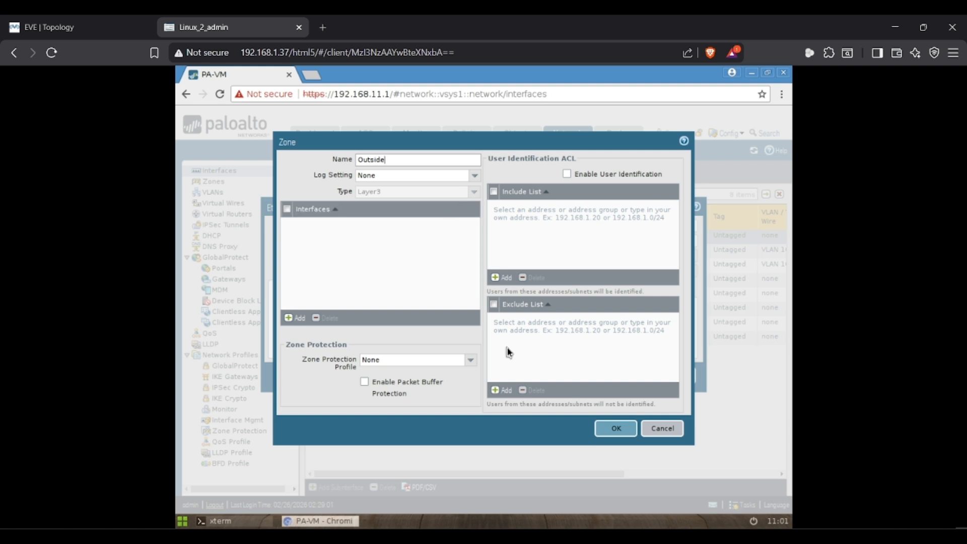
left_click(615, 429)
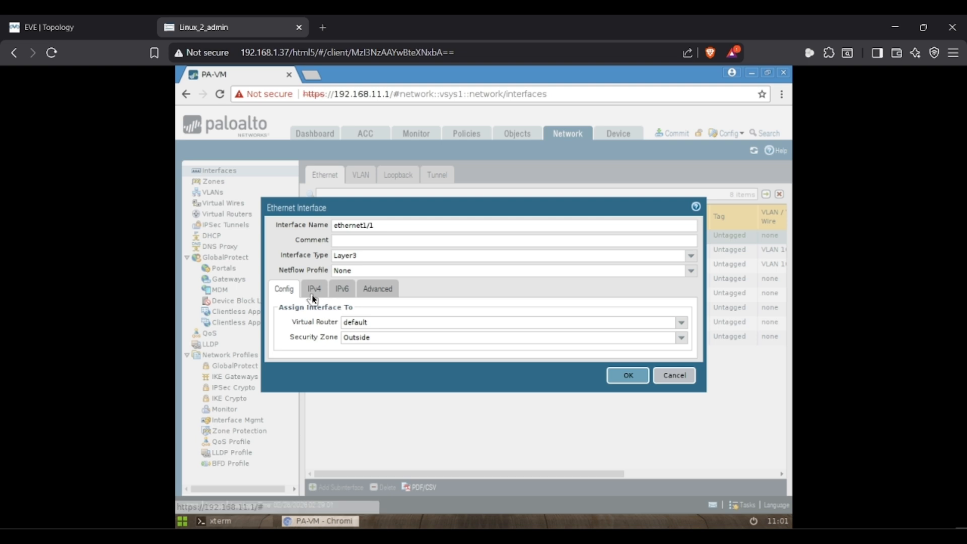
- Set ethernet1/1's IPv4 addressing to DHCP Client, save it, and check its DHCP status
left_click(311, 294)
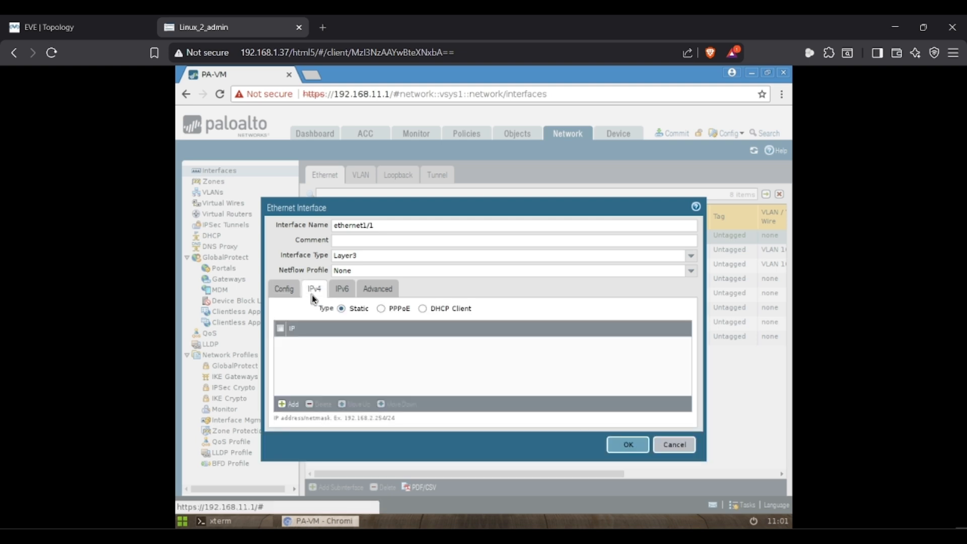
left_click(422, 309)
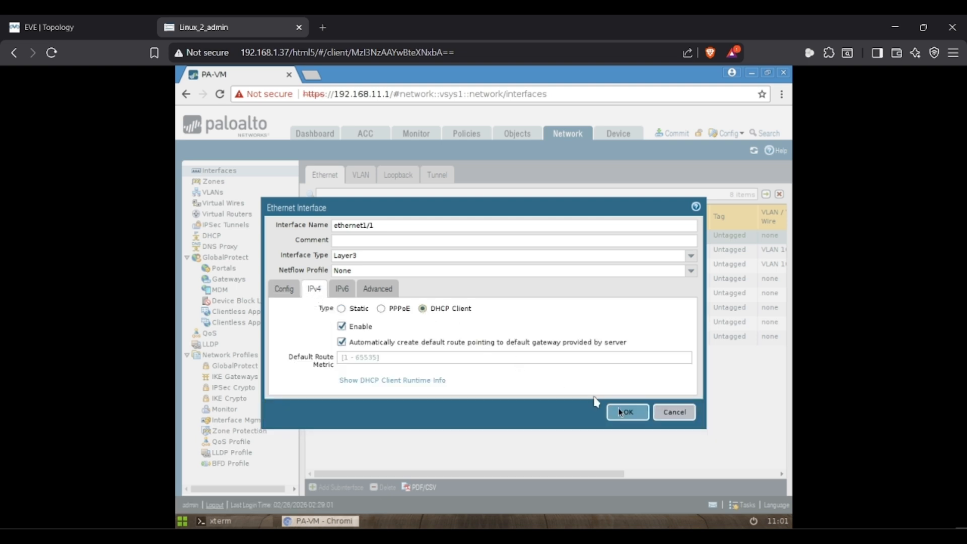
left_click(342, 289)
left_click(379, 291)
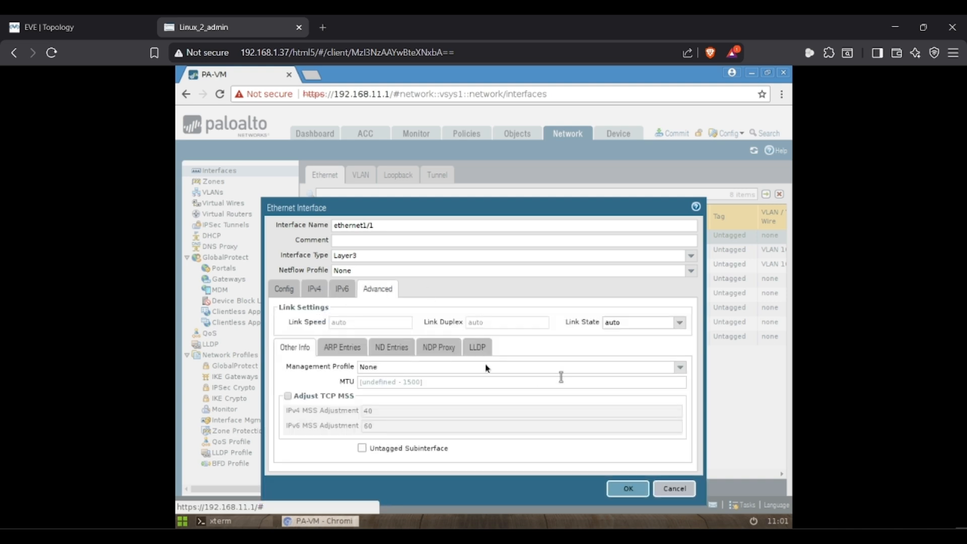
left_click(311, 292)
left_click(283, 295)
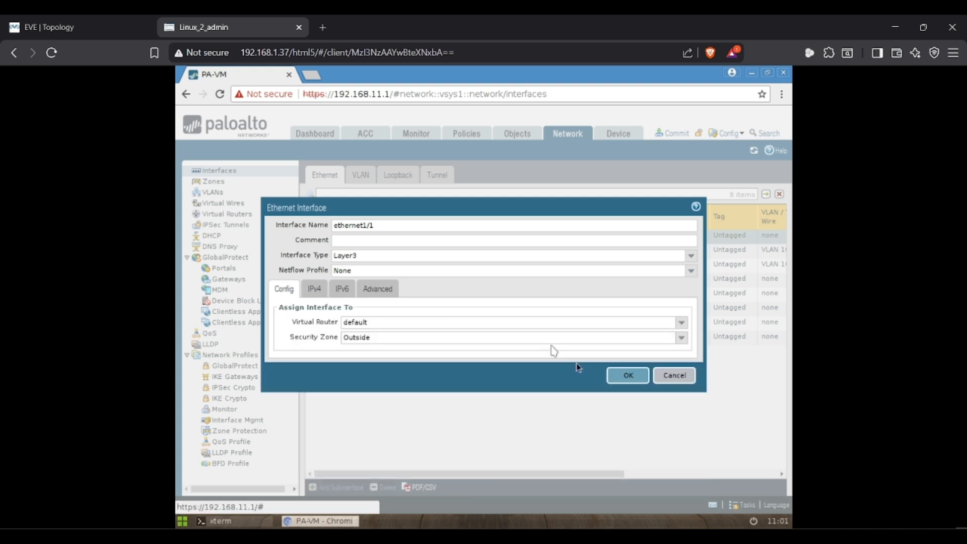
left_click(629, 376)
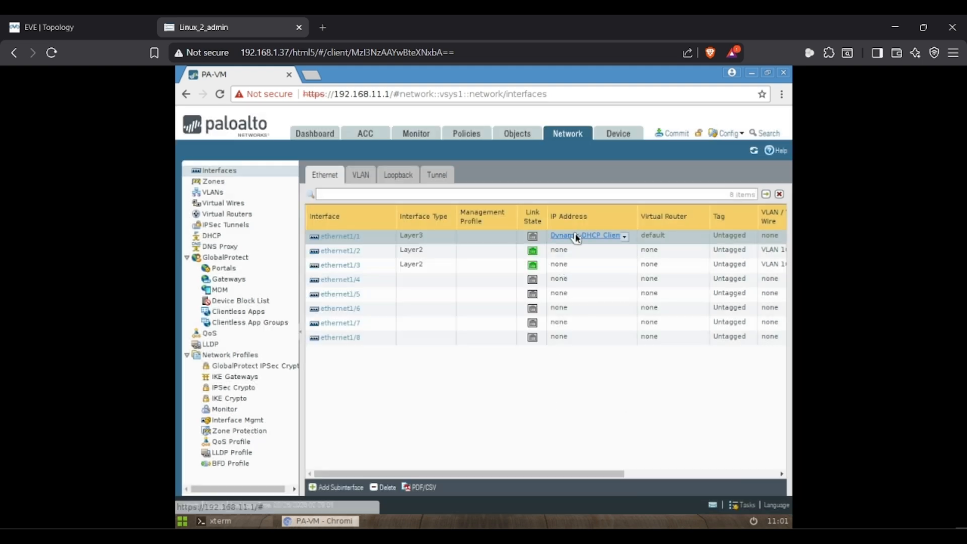
left_click(577, 237)
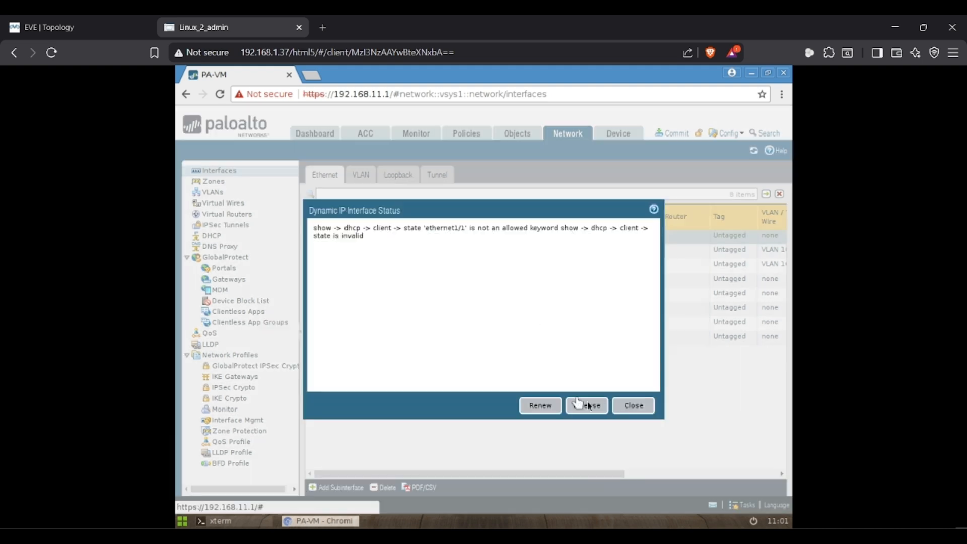
left_click(633, 406)
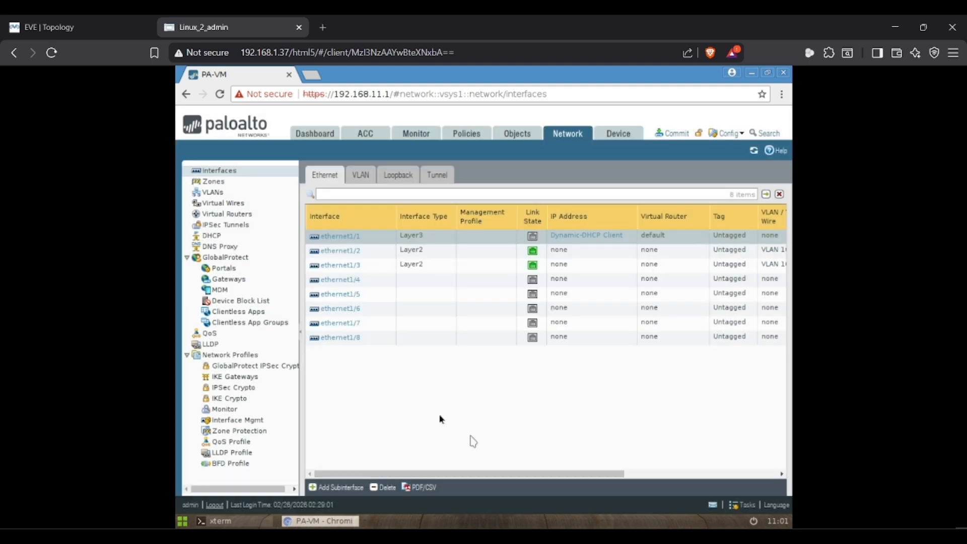
- Add a new security rule named Inside_Outside
left_click(461, 139)
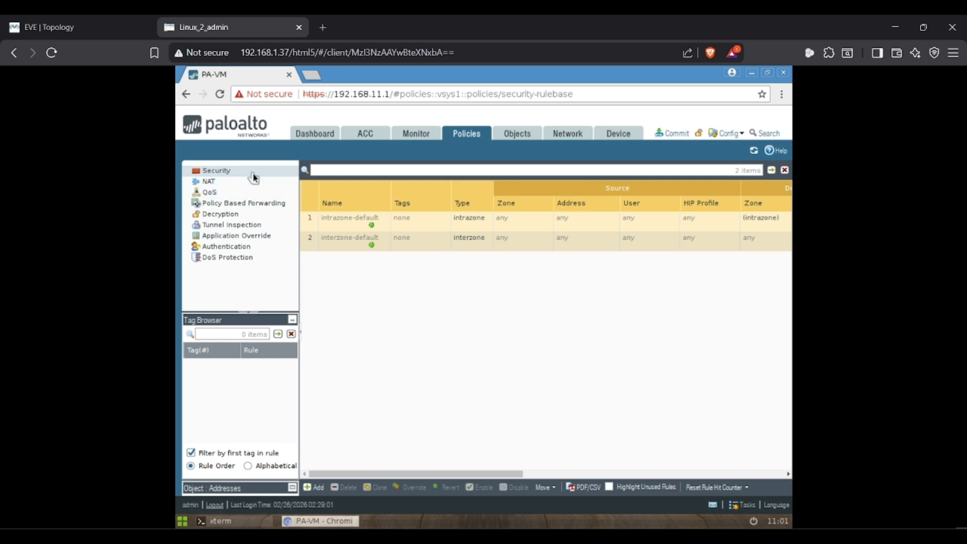
left_click(317, 488)
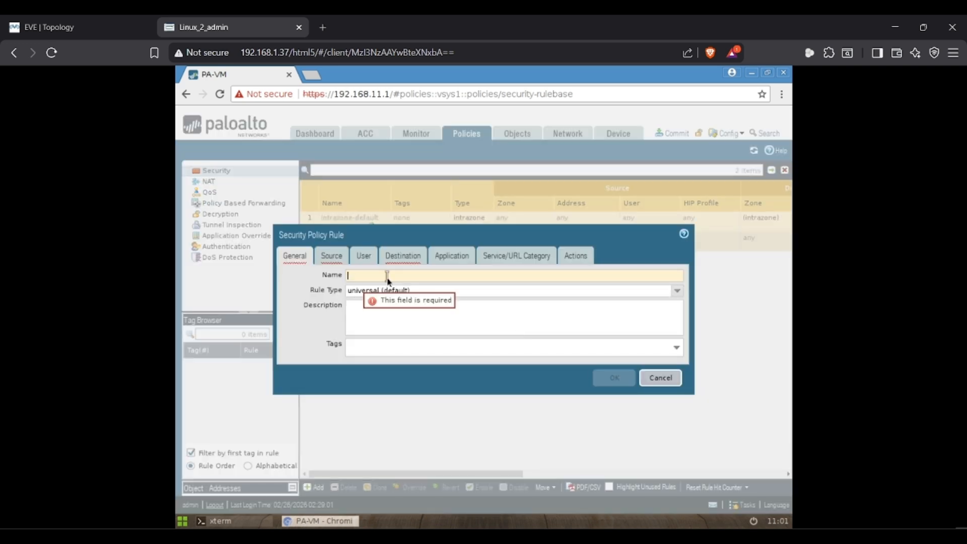
left_click(387, 278)
type("ins")
key("BackSpace")
key("BackSpace")
key("BackSpace")
type("In")
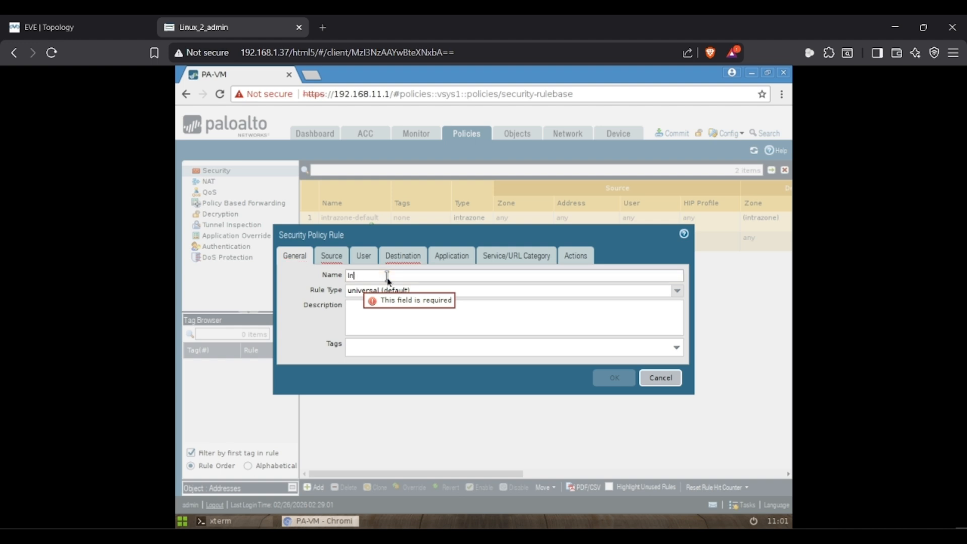
type("side")
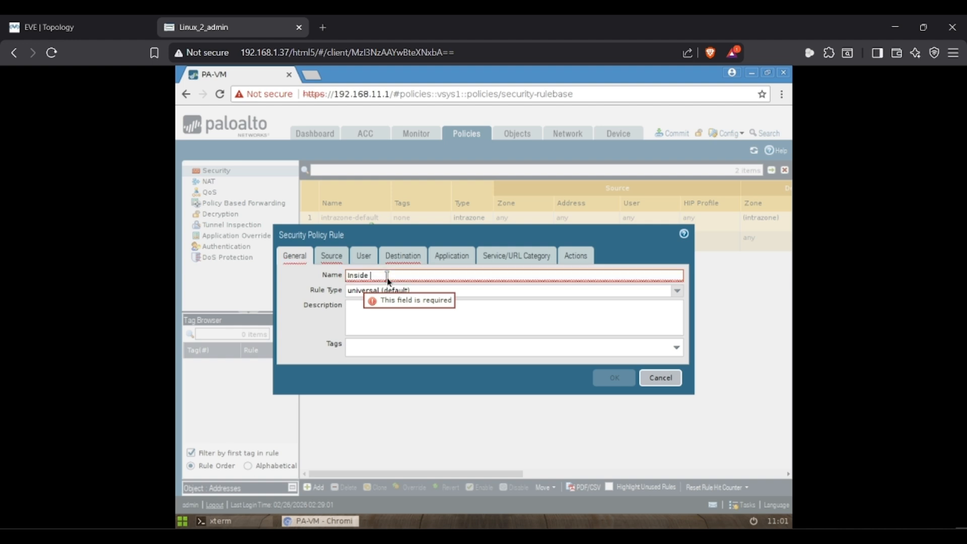
key("BackSpace")
type("_Outside")
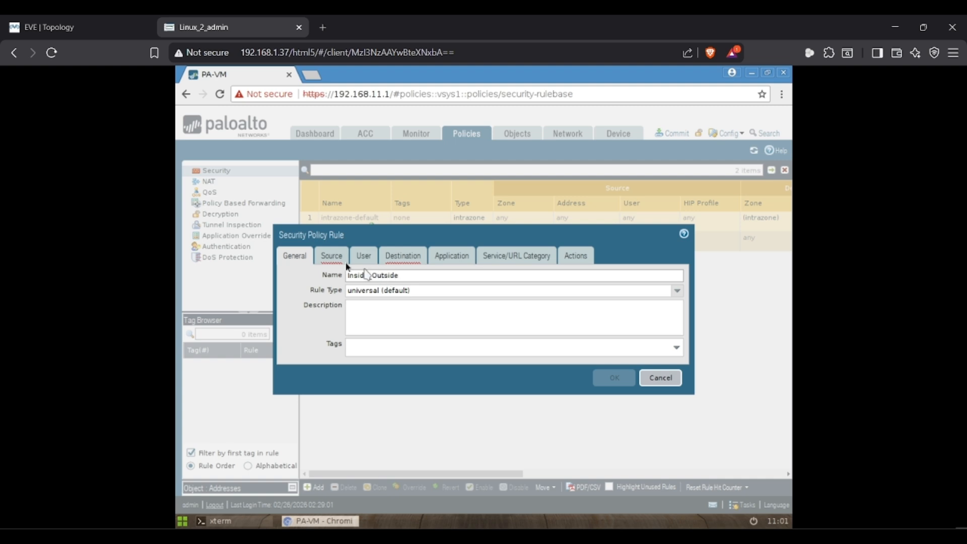
- Set the rule's source zone to Outside_VLAN_10 and destination zone to Outside, then save it
left_click(333, 257)
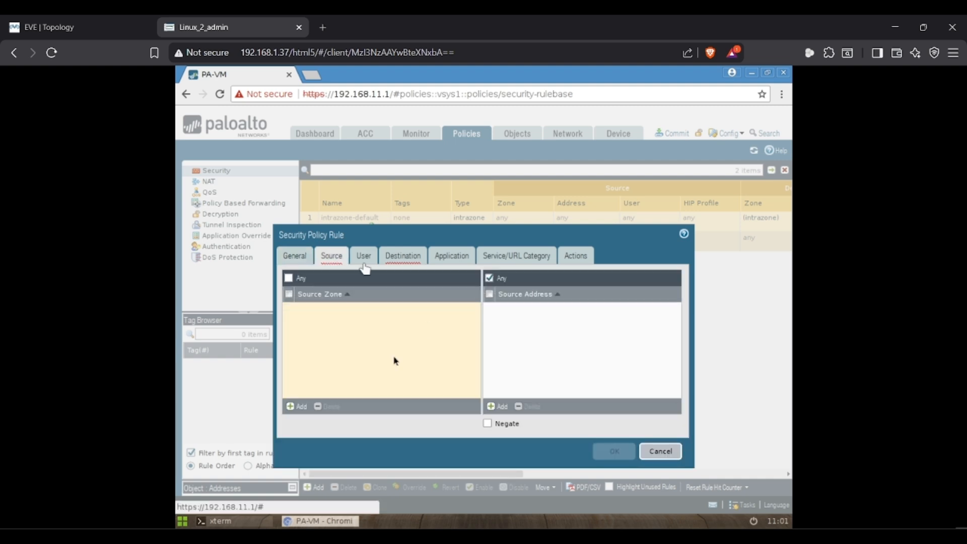
left_click(297, 408)
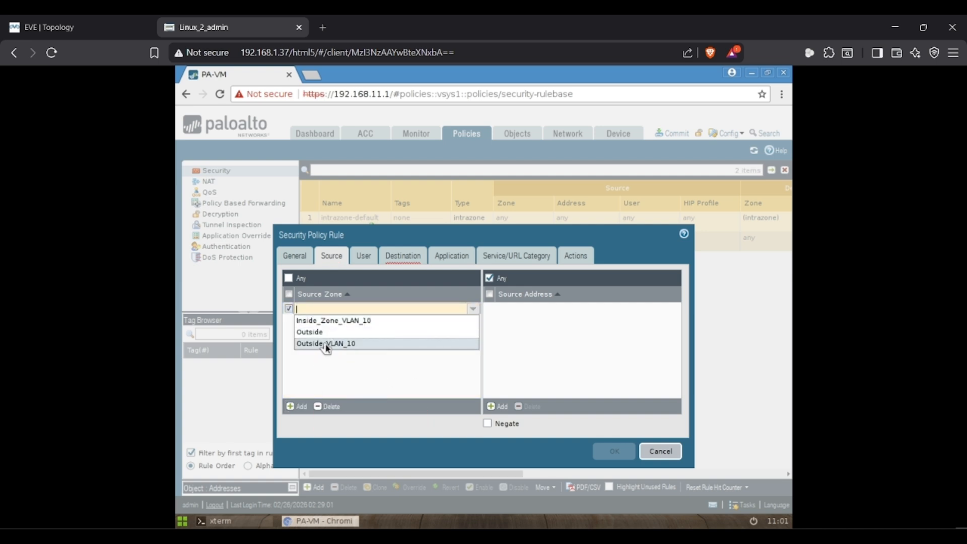
left_click(326, 344)
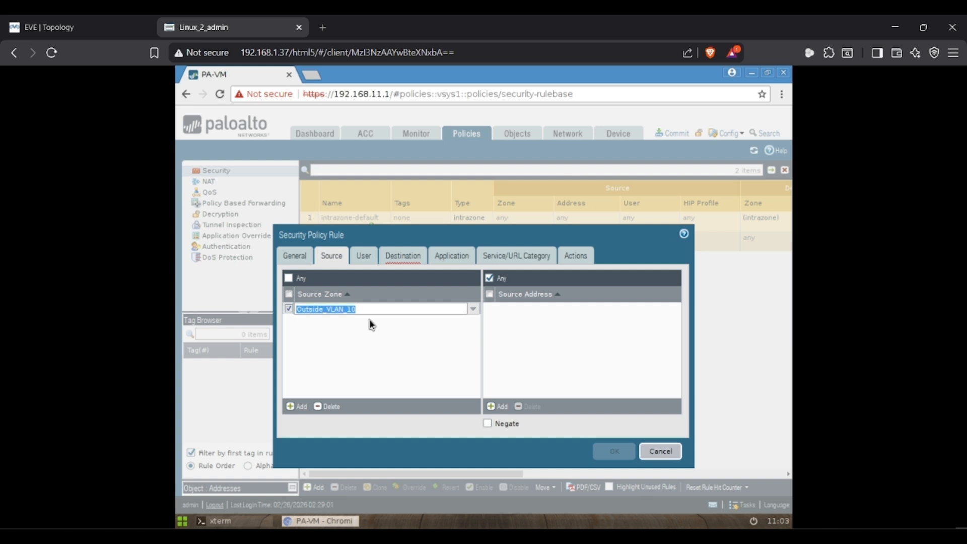
left_click(412, 255)
left_click(291, 406)
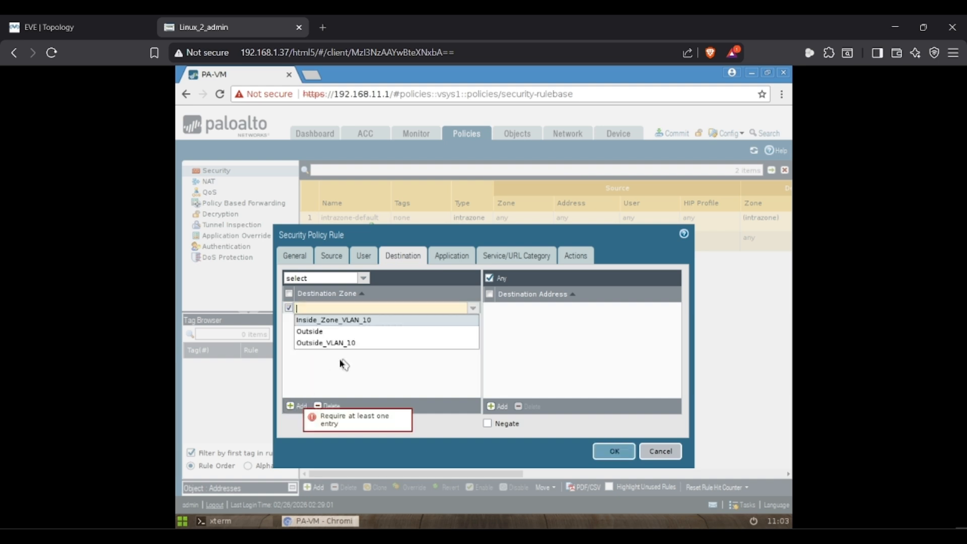
left_click(318, 332)
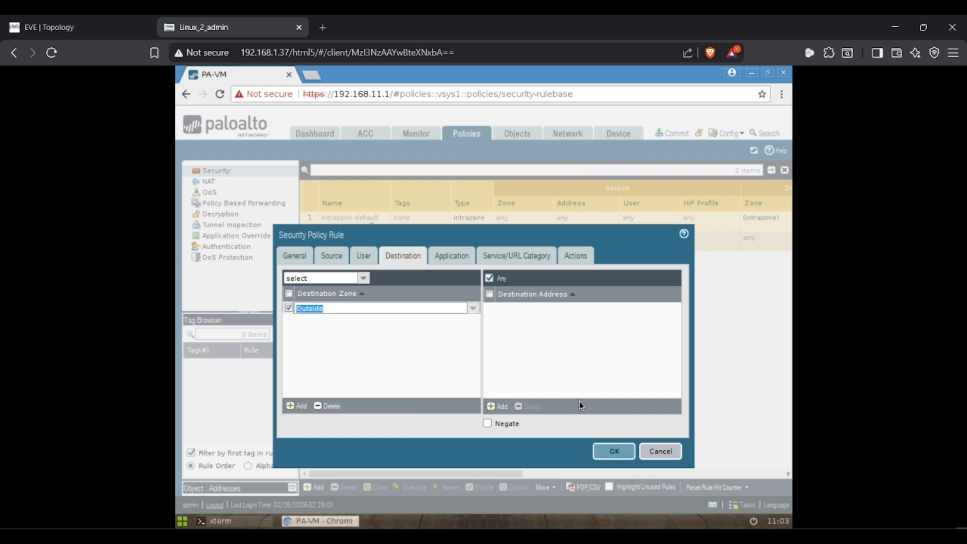
left_click(613, 451)
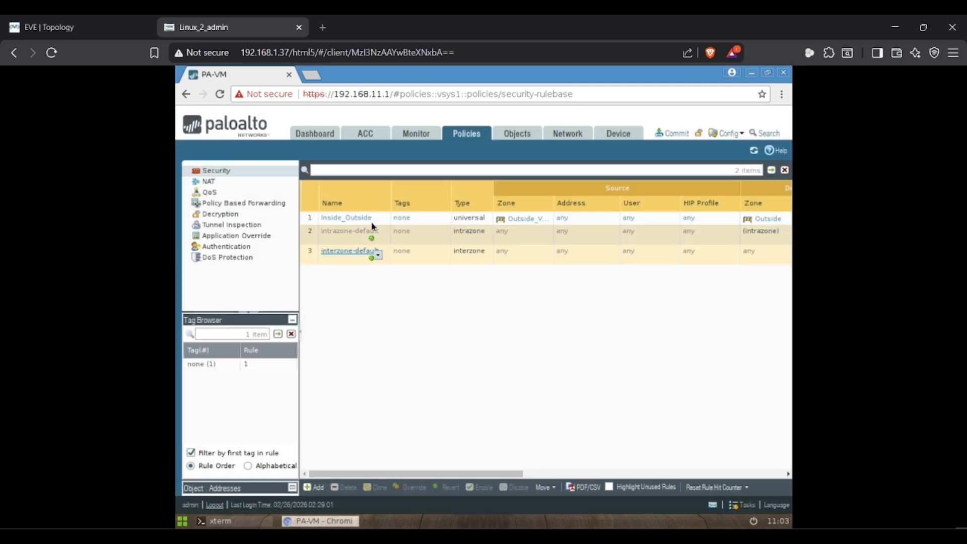
- Add NAT rule Inside_Outside_PAT matching source zone Outside_VLAN_10 and destination zone Outside
left_click(214, 185)
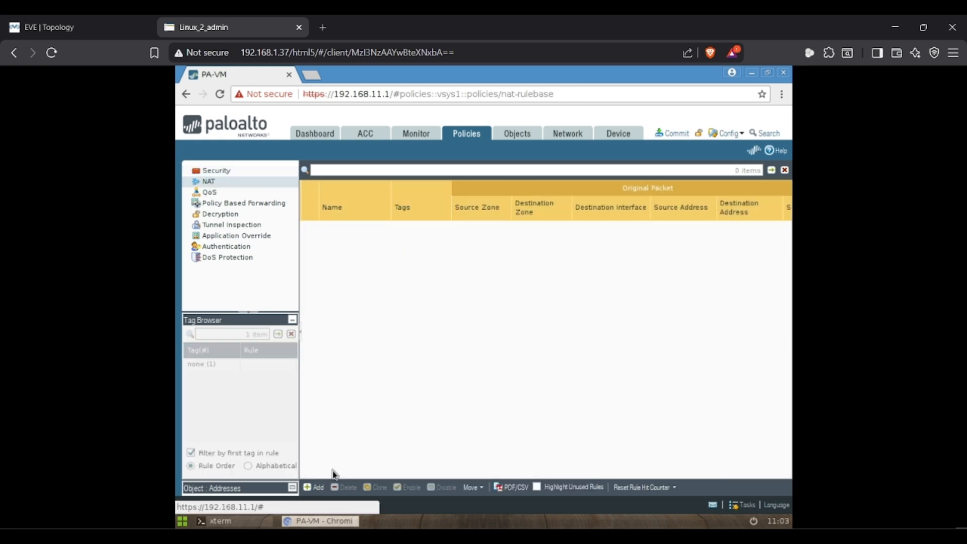
left_click(315, 487)
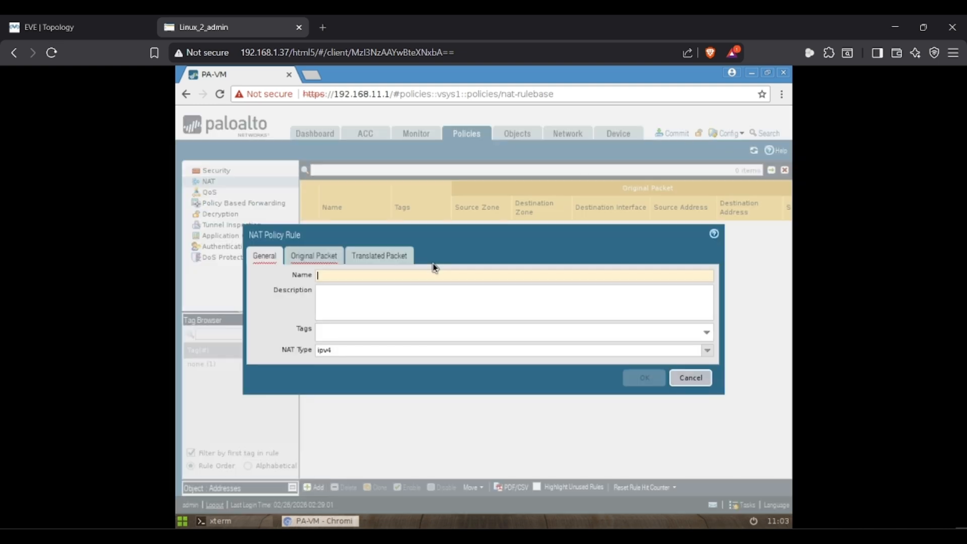
type("Inde_Outs")
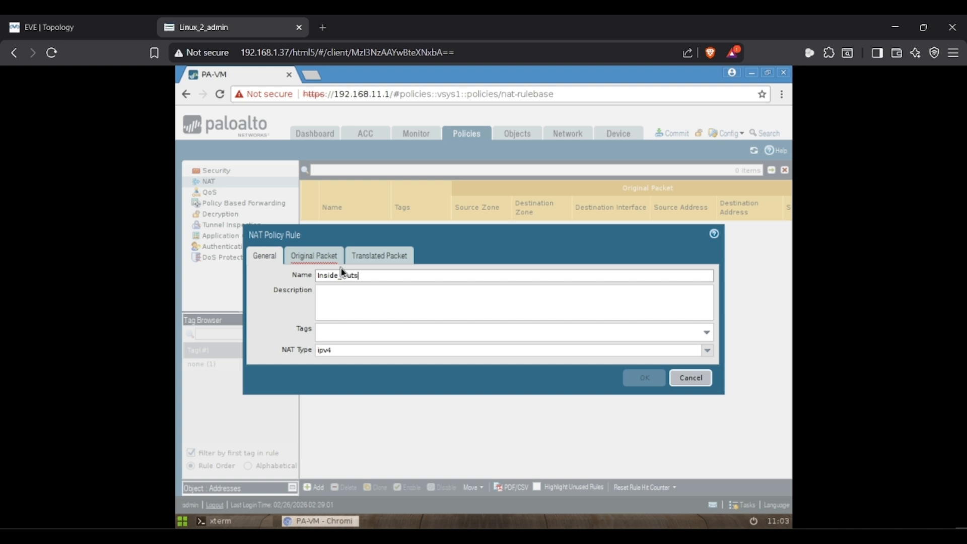
type("ide_Outside_PAT")
left_click(309, 254)
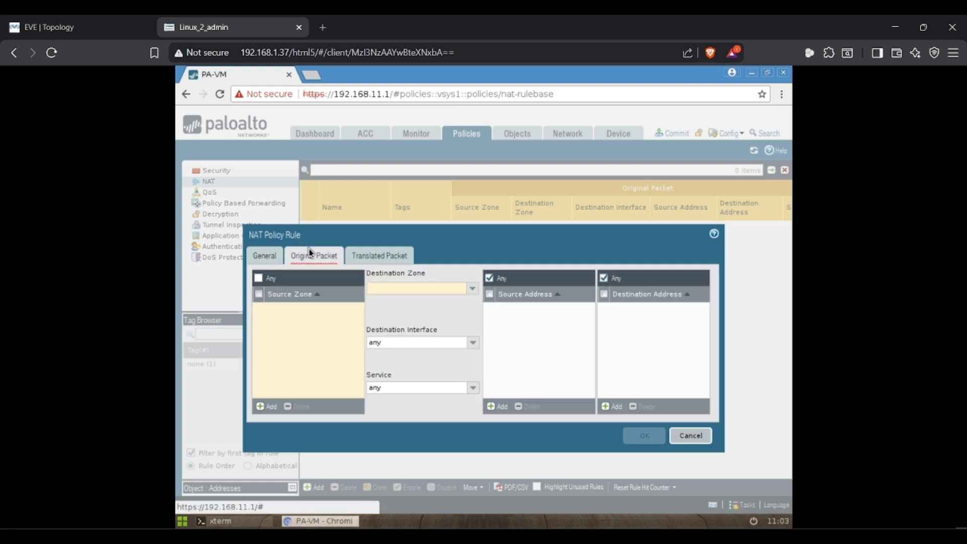
left_click(266, 406)
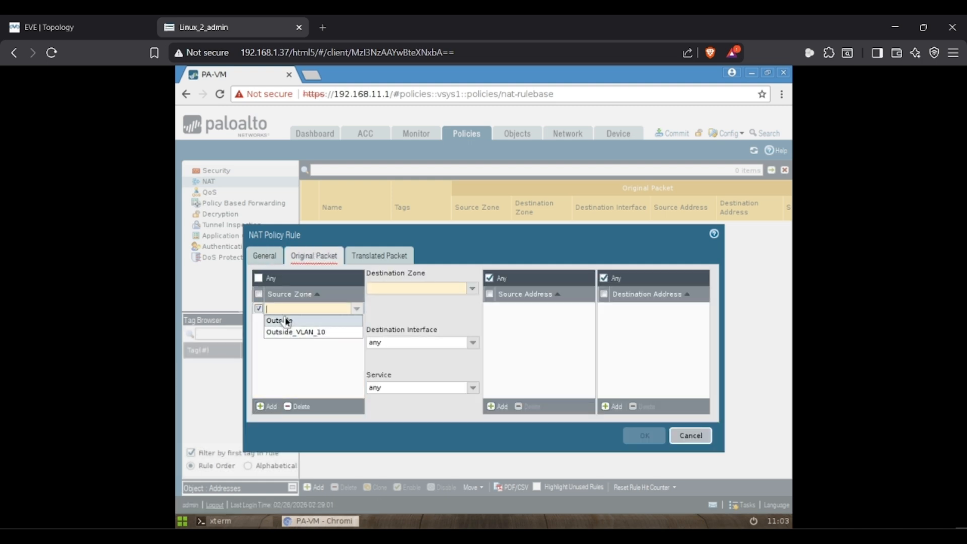
left_click(291, 332)
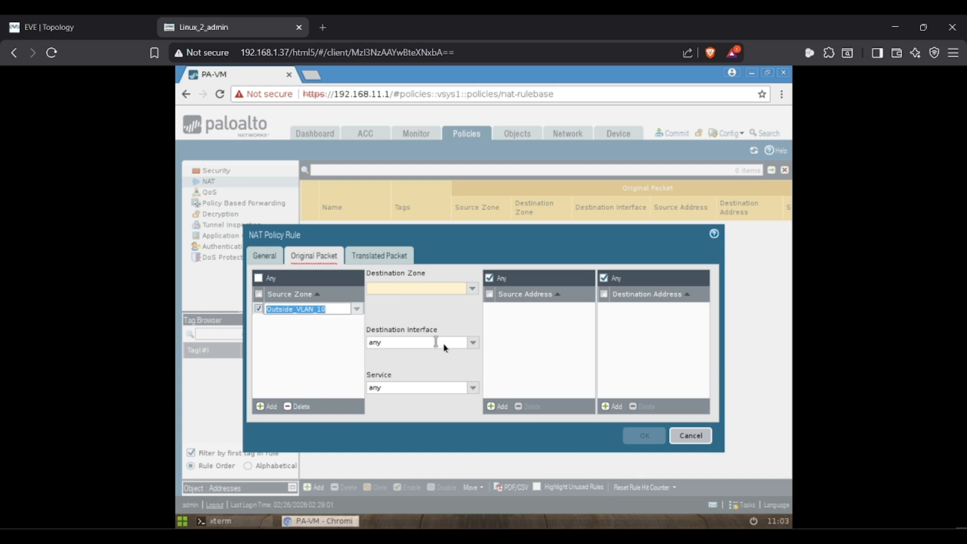
left_click(473, 289)
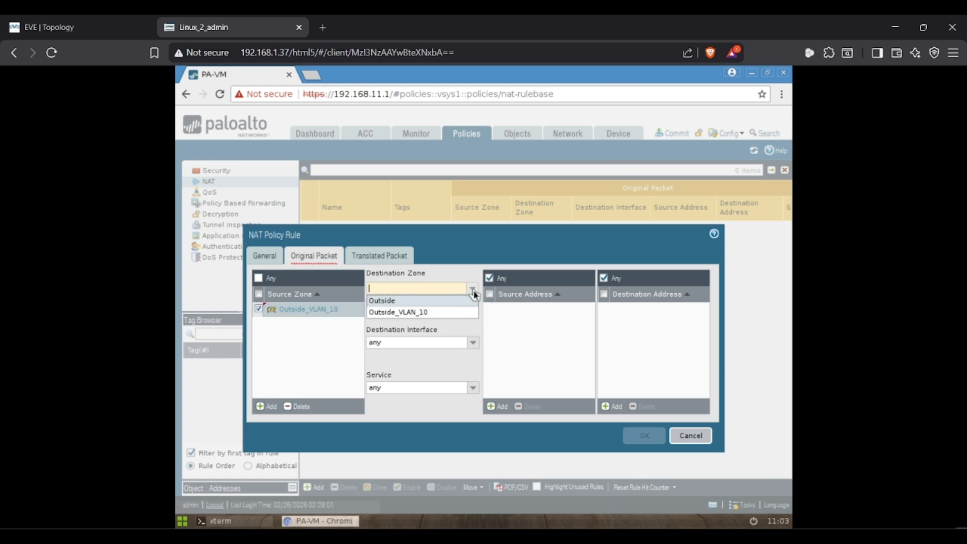
left_click(391, 311)
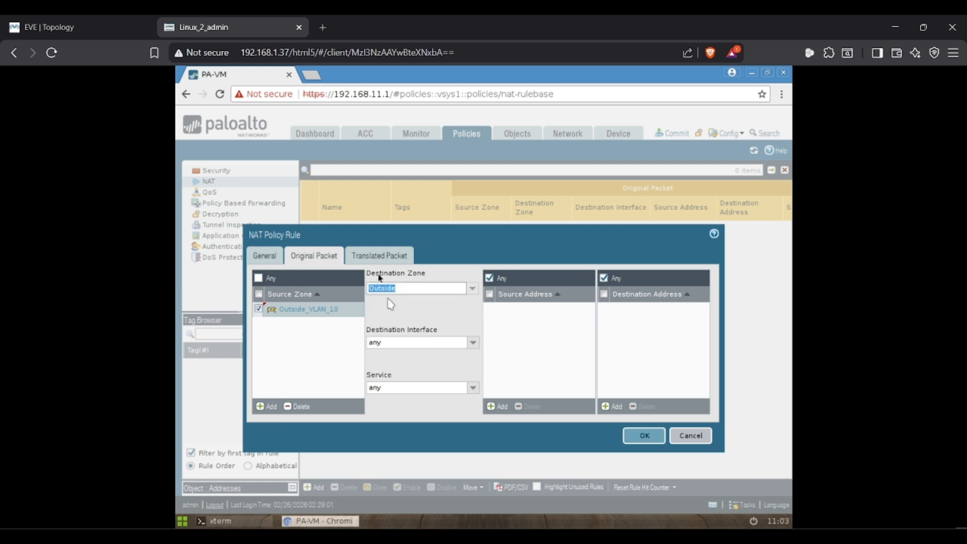
- Translate sources with Dynamic IP And Port to ethernet1/1's interface address, and save the rule
left_click(375, 262)
left_click(346, 289)
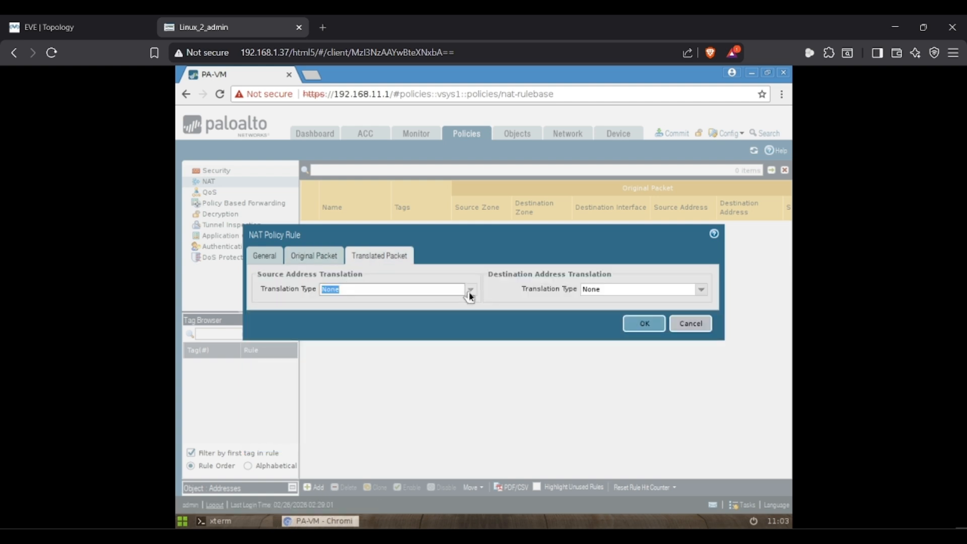
left_click(467, 291)
left_click(385, 302)
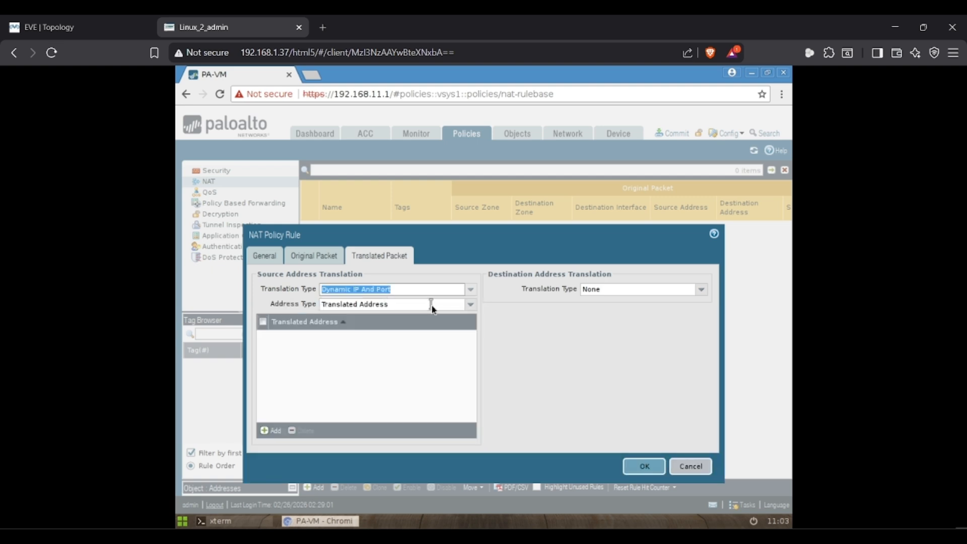
left_click(470, 305)
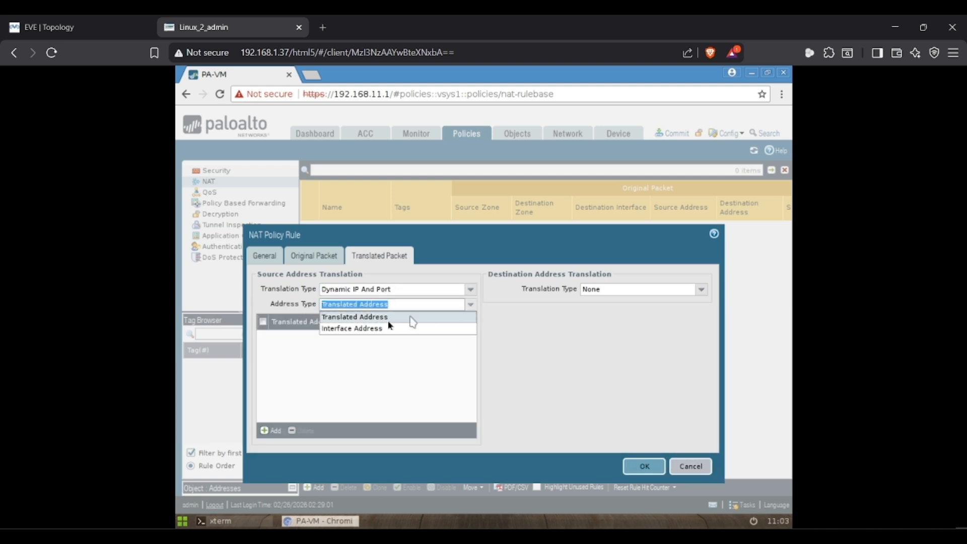
left_click(364, 328)
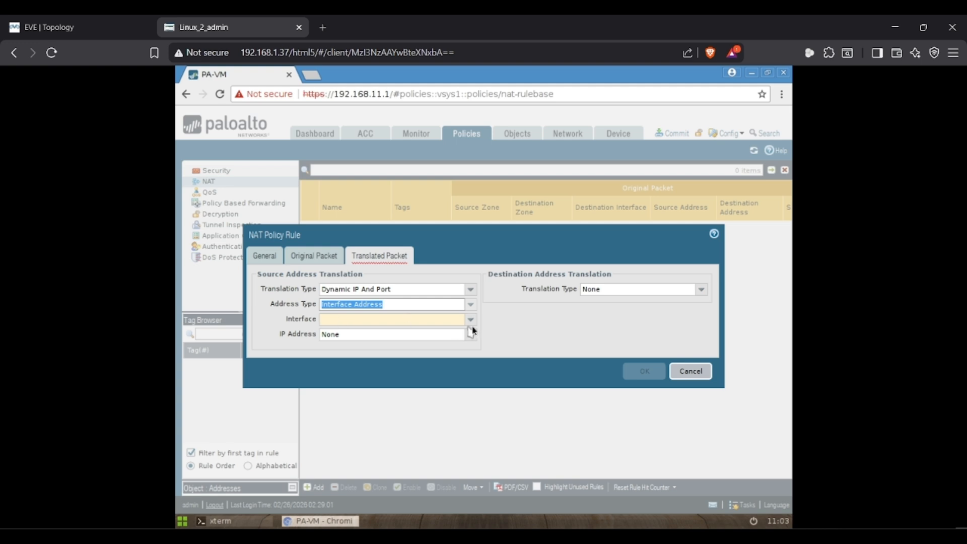
left_click(471, 319)
left_click(353, 331)
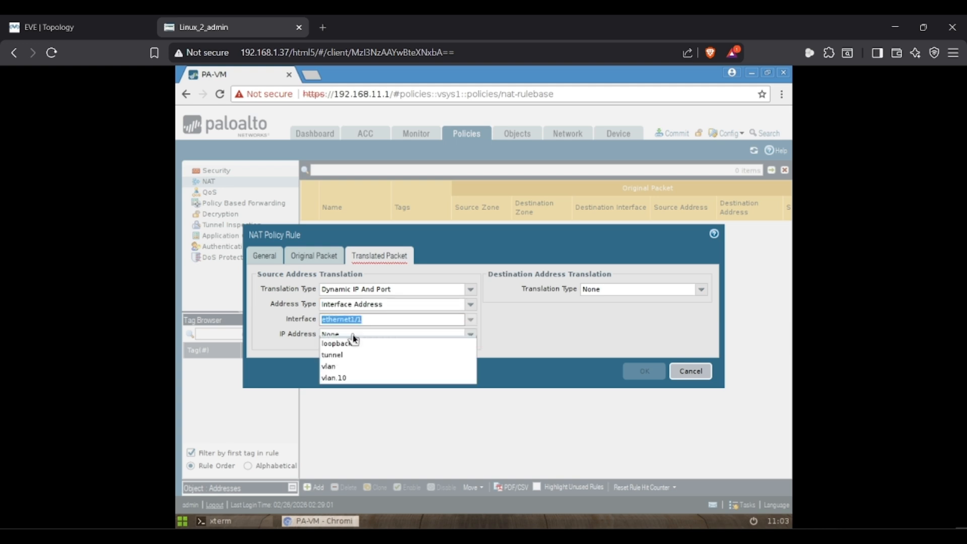
left_click(125, 20)
left_click(201, 23)
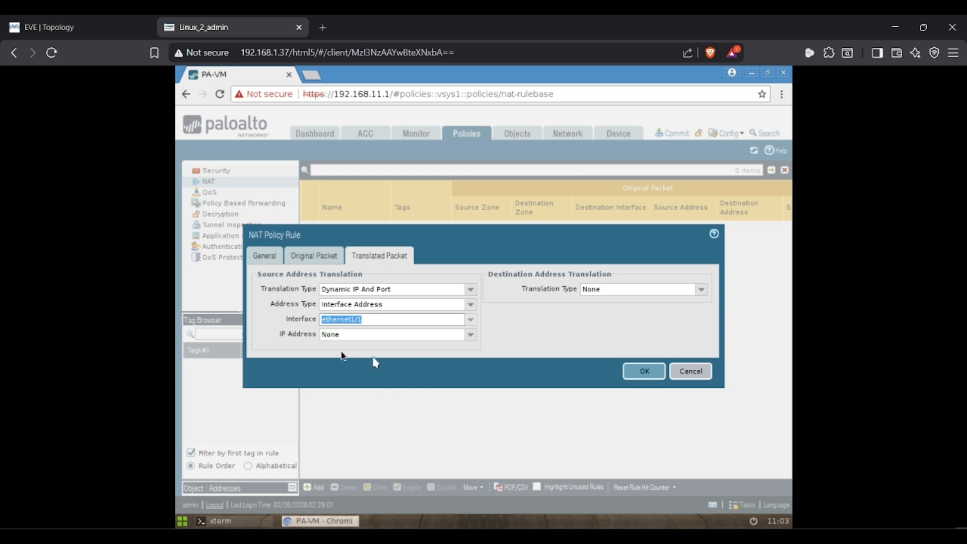
left_click(645, 379)
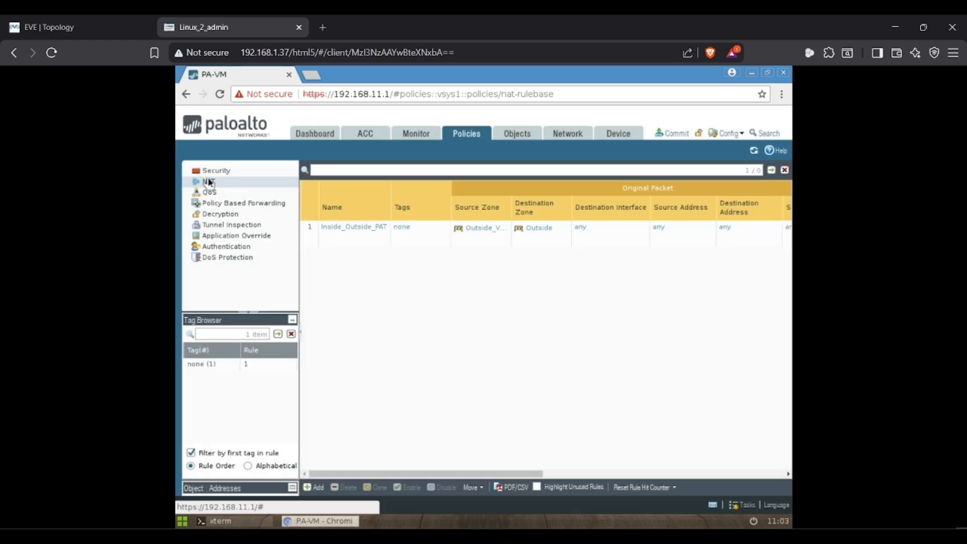
- Check ethernet1/1's DHCP address status in the interfaces list
left_click(552, 134)
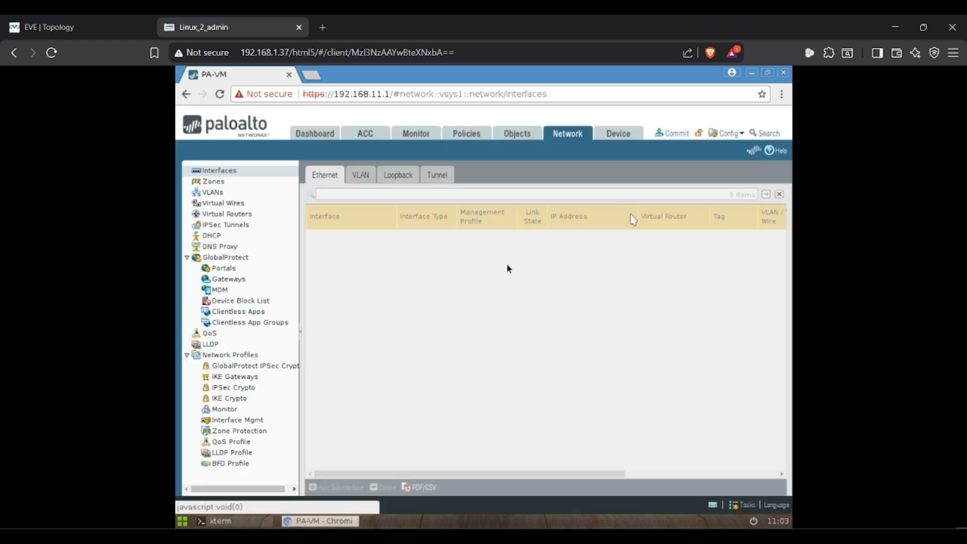
left_click(586, 239)
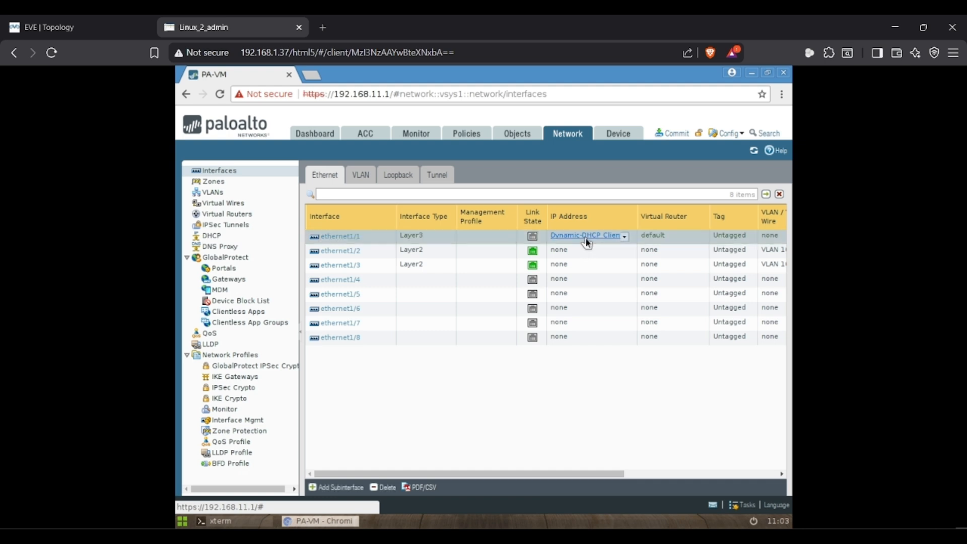
left_click(623, 404)
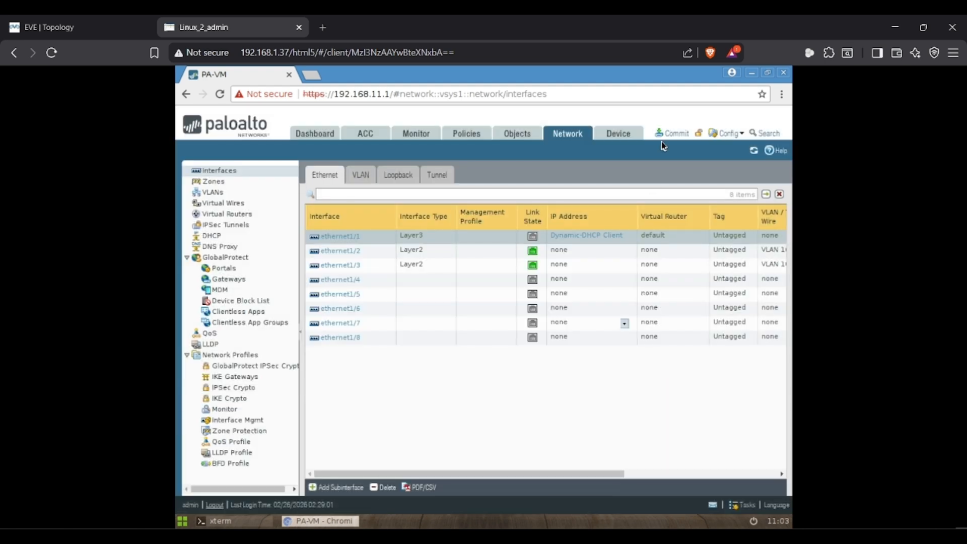
- Commit all changes, view the VLAN interfaces, and dismiss the status once the commit succeeds
left_click(673, 133)
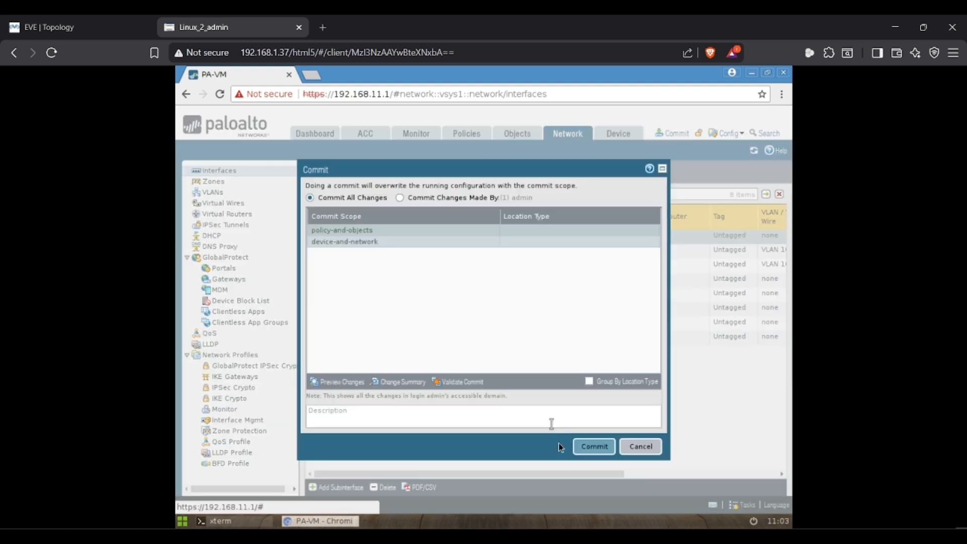
left_click(592, 446)
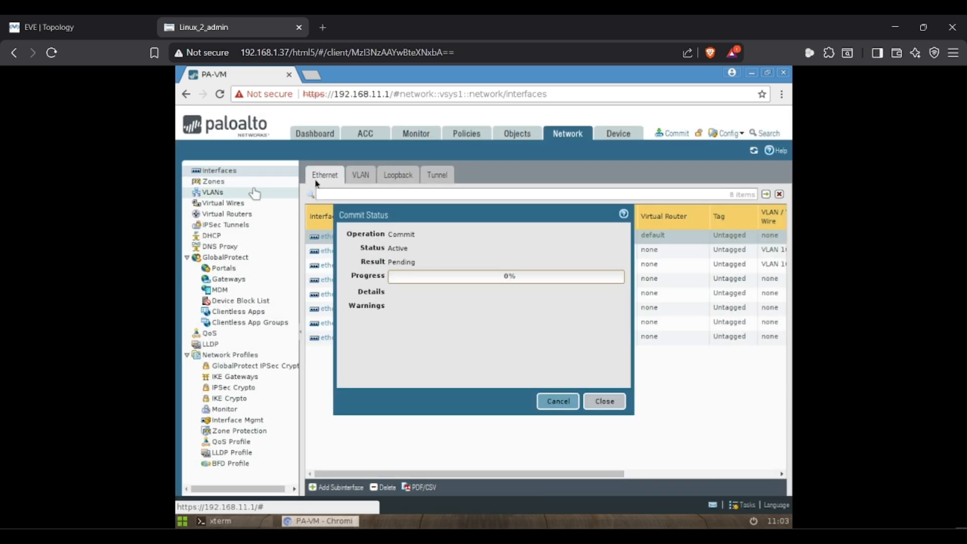
left_click(359, 177)
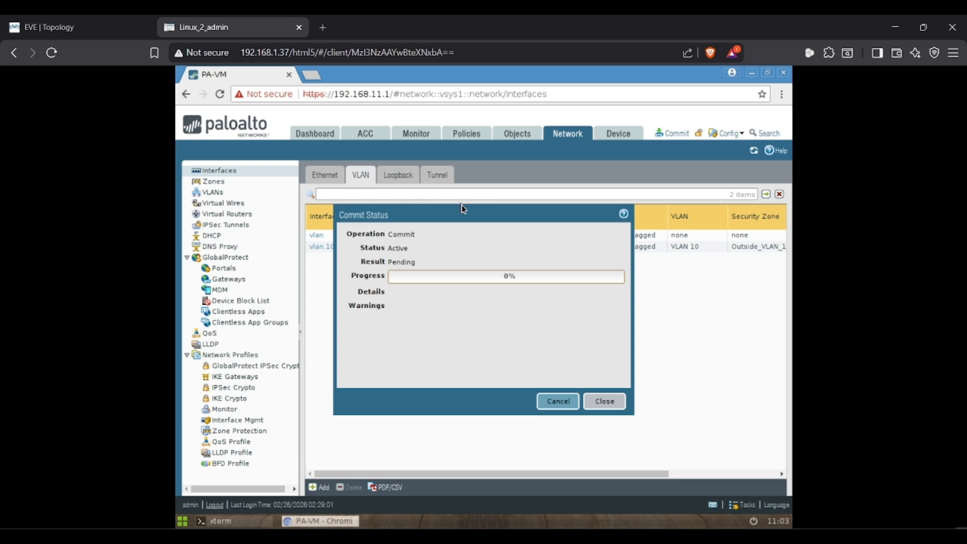
left_click_drag(484, 210, 566, 229)
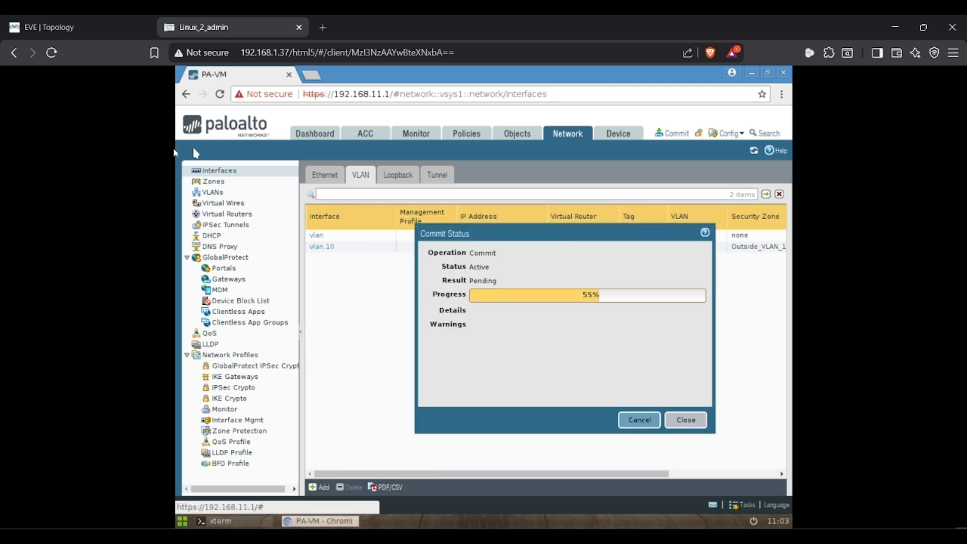
left_click(2, 20)
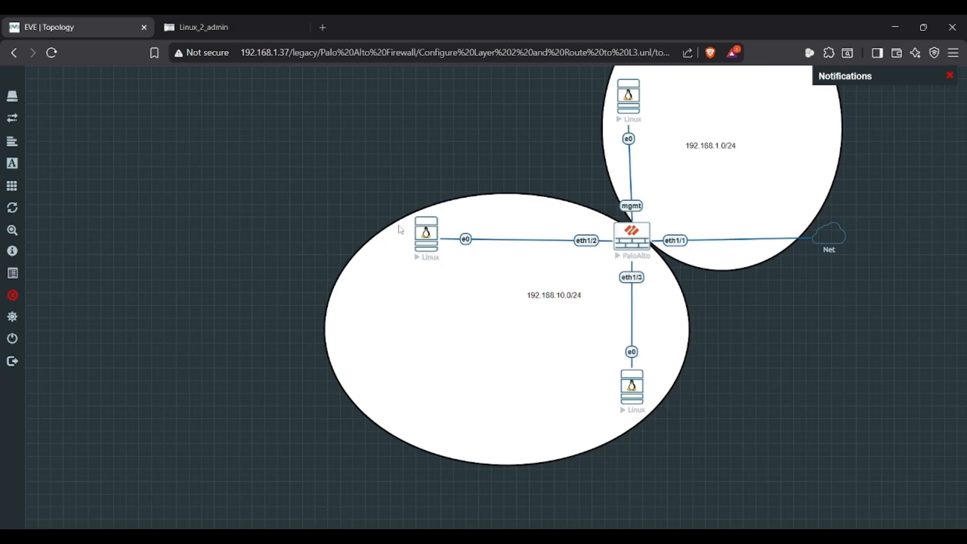
left_click(430, 232)
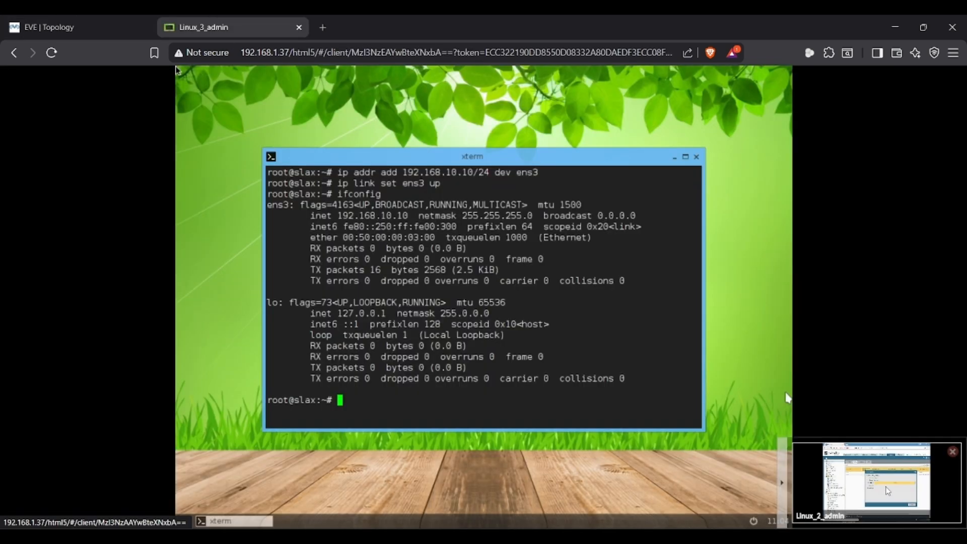
left_click(886, 491)
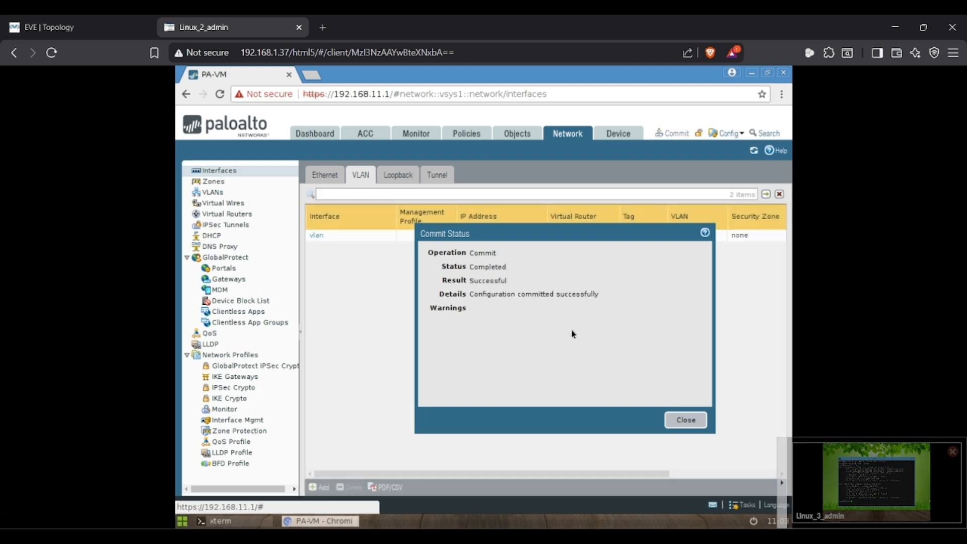
left_click(685, 419)
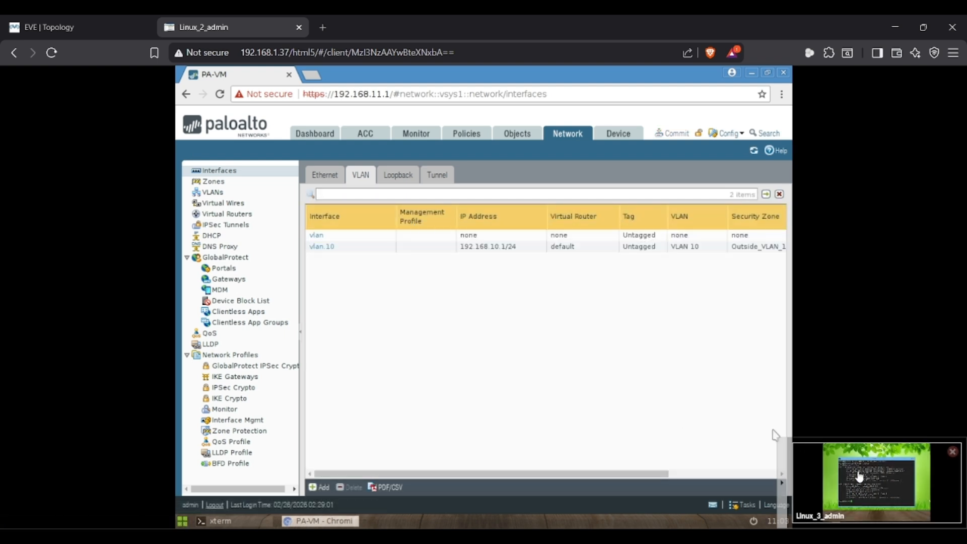
- On Linux_3, run 'ip route add default via 192.168.10.1'
left_click(859, 476)
type("ip")
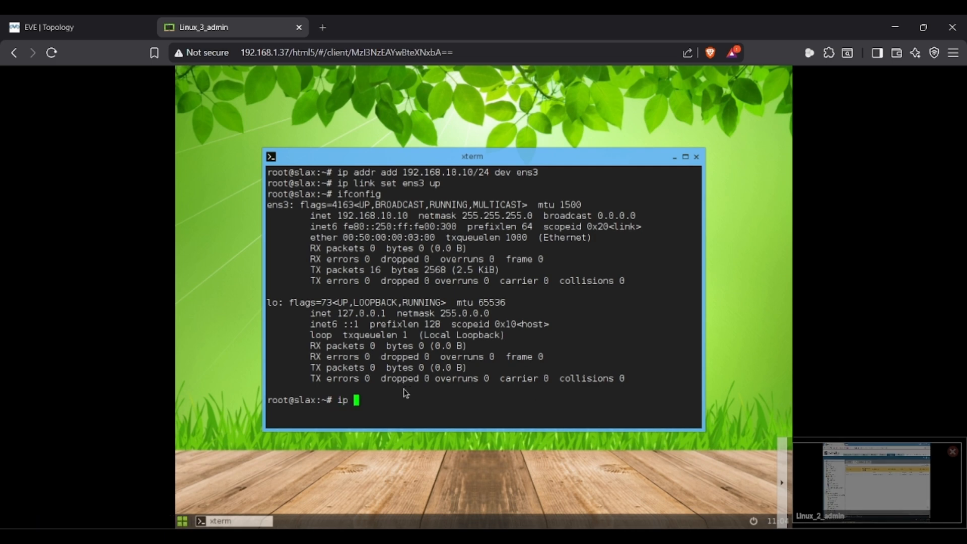
key("alt+Tab")
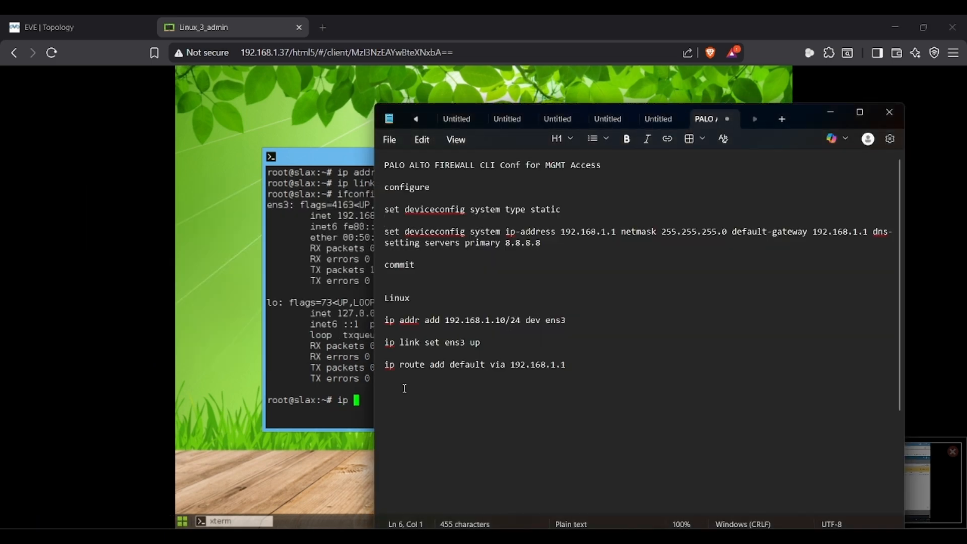
key("alt+Tab")
type("route a")
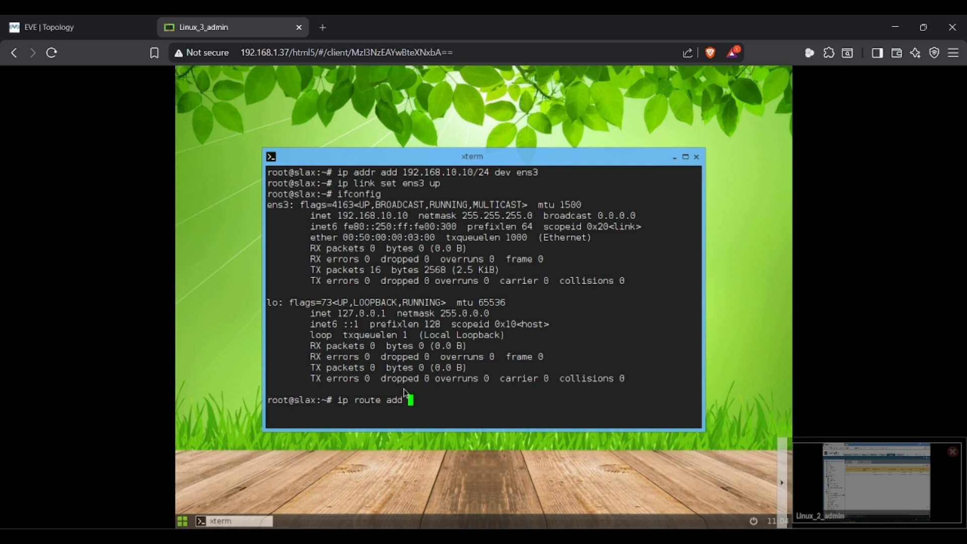
key("alt+Tab")
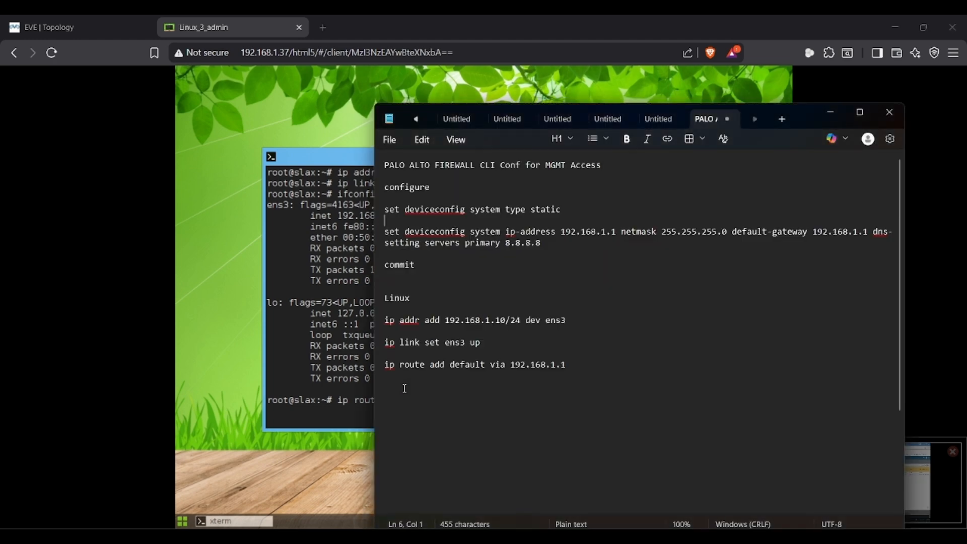
key("alt+Tab")
type("dd default via 19")
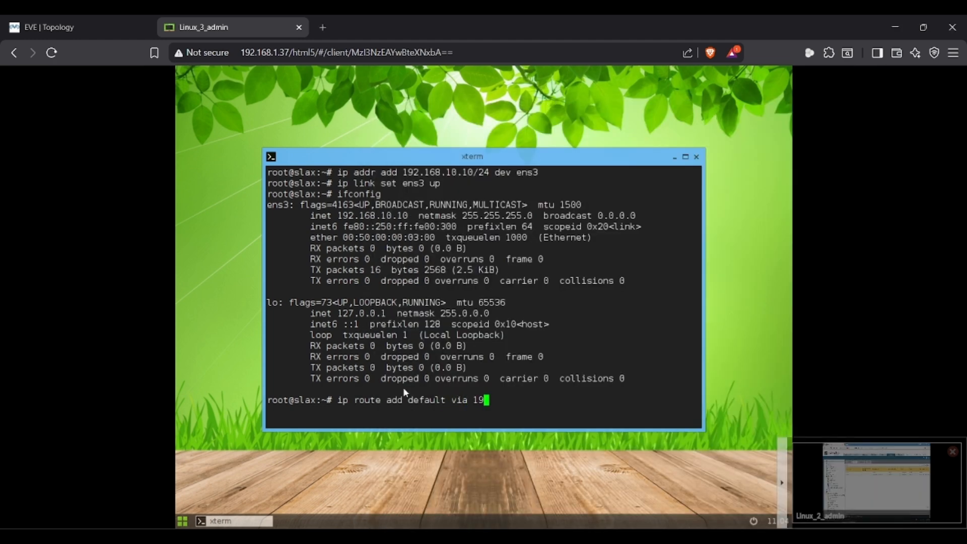
type("2.168.10.1")
key("Return")
- Ping 8.8.8.8 from Linux_3 and stop it to view 0% loss statistics
type("ping")
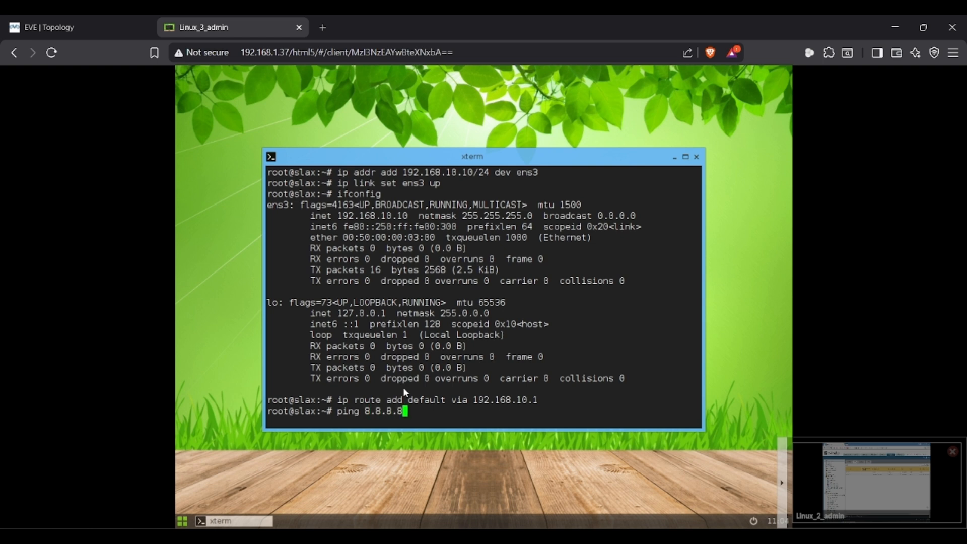
type(" 8.8.8.8")
key("Return")
key("ctrl+c")
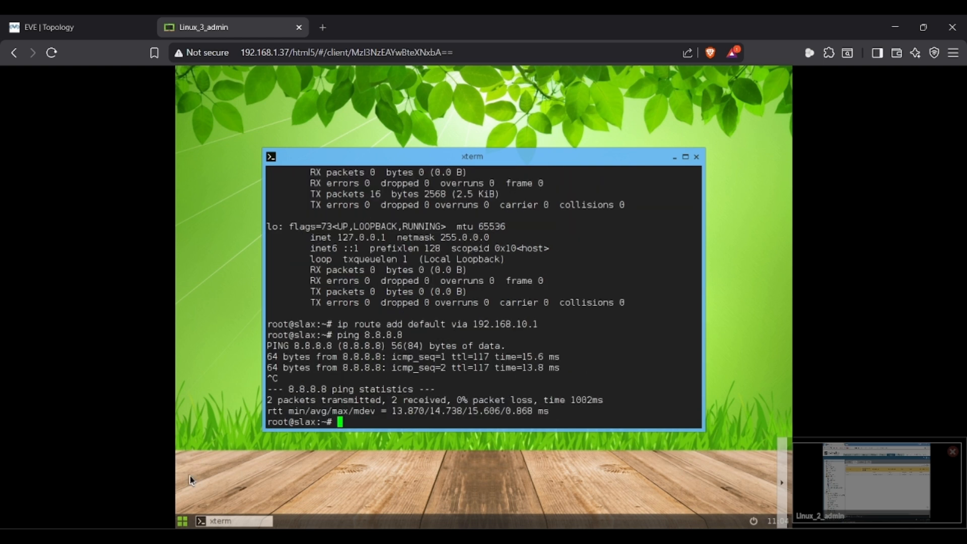
- Load rajnishkumar.pro in Linux_3's web browser, then close the Linux_3 console tab
left_click(182, 522)
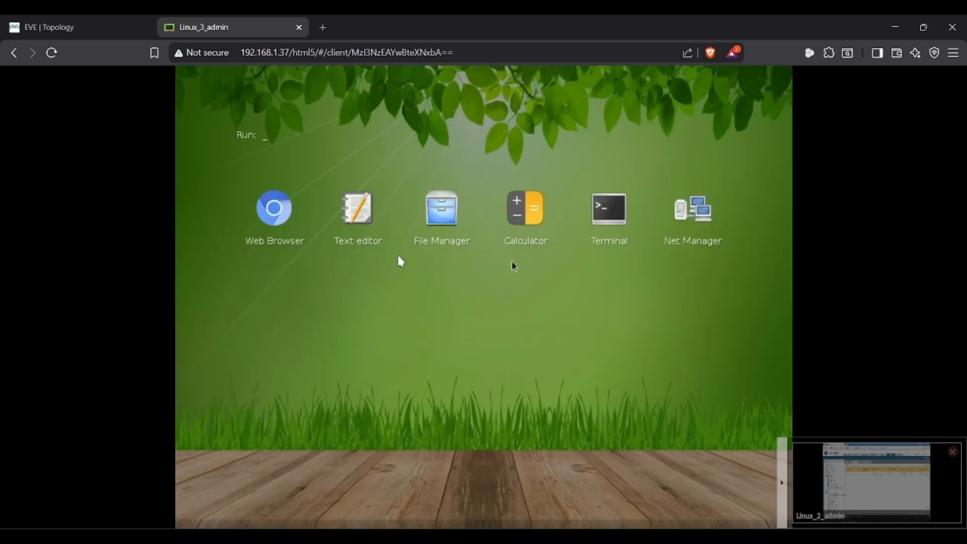
left_click(267, 219)
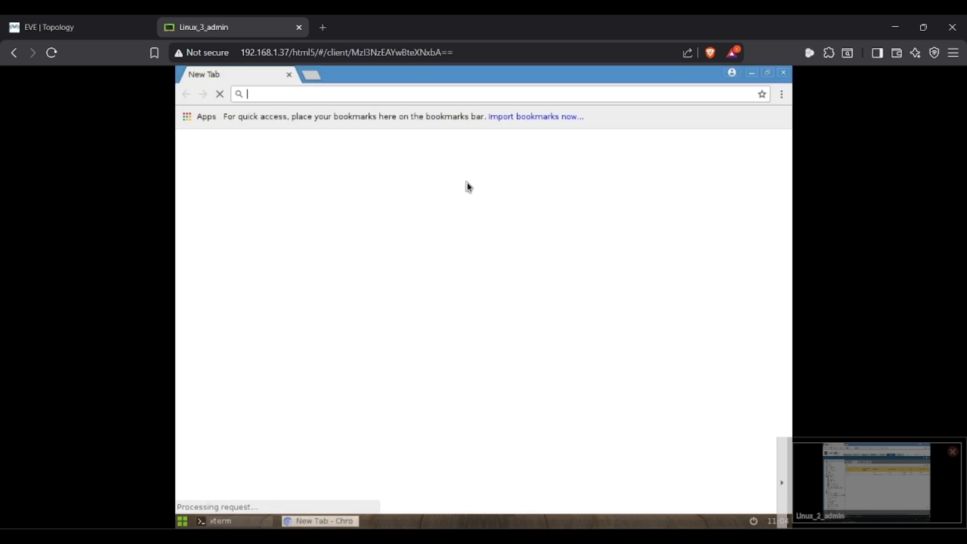
type("rajnish")
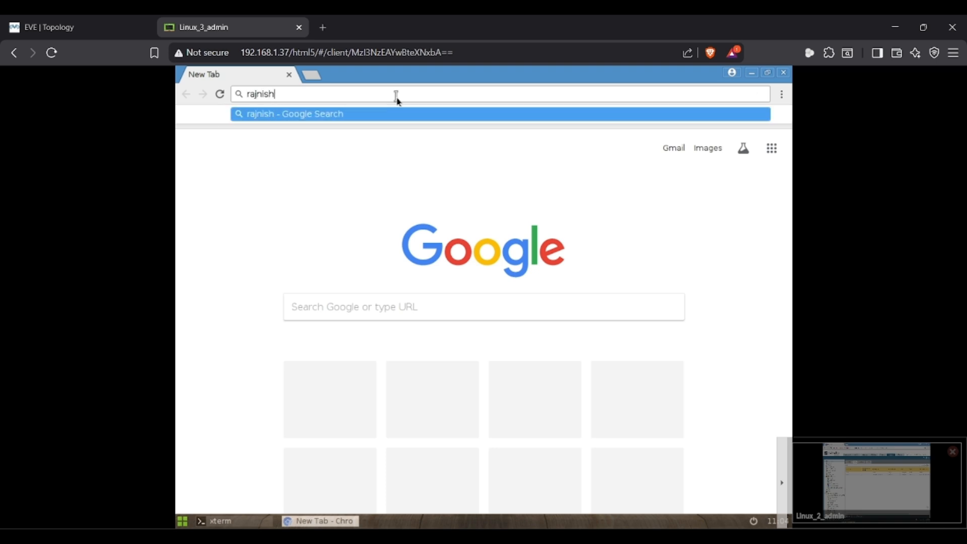
type("kumar.pro")
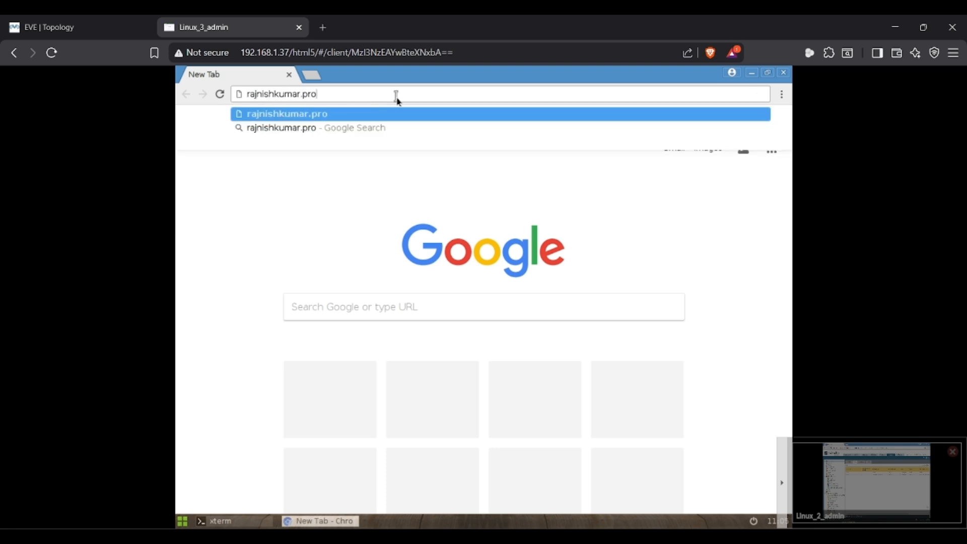
key("Return")
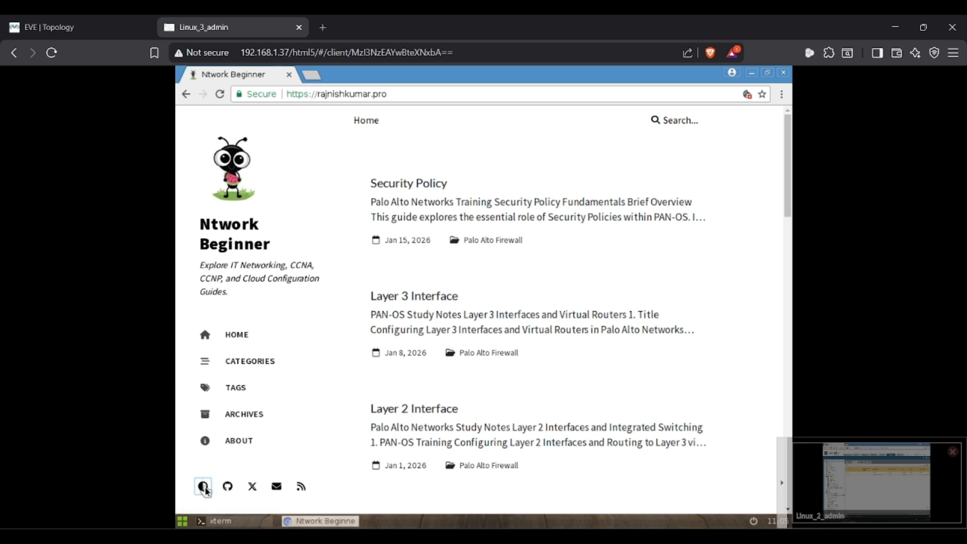
left_click(299, 28)
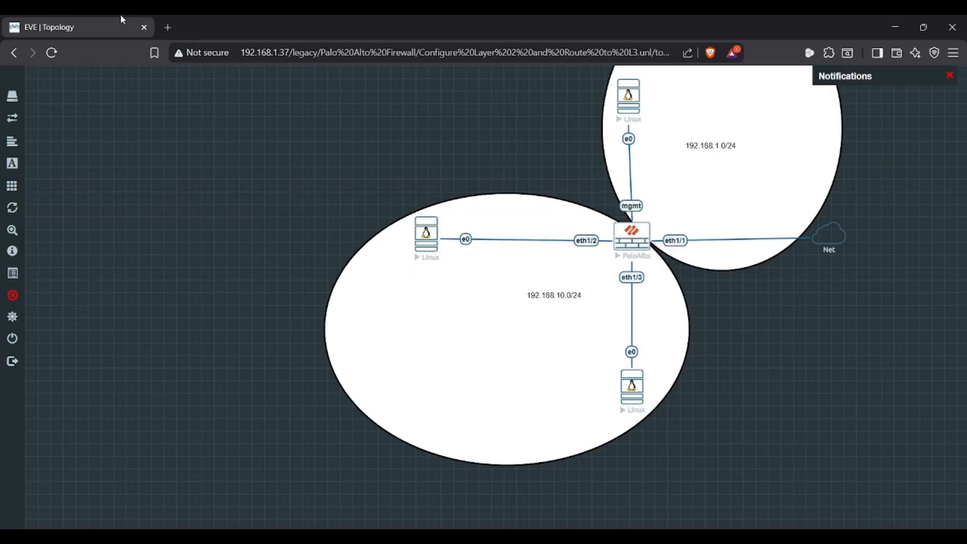
- Open the lower Linux host's (Linux_4) console from the lab topology
left_click(420, 241)
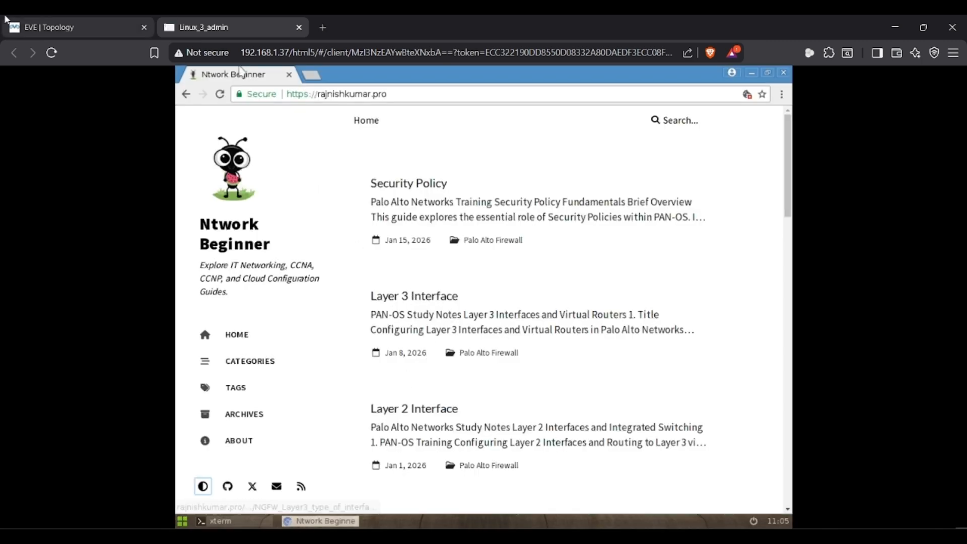
left_click(75, 27)
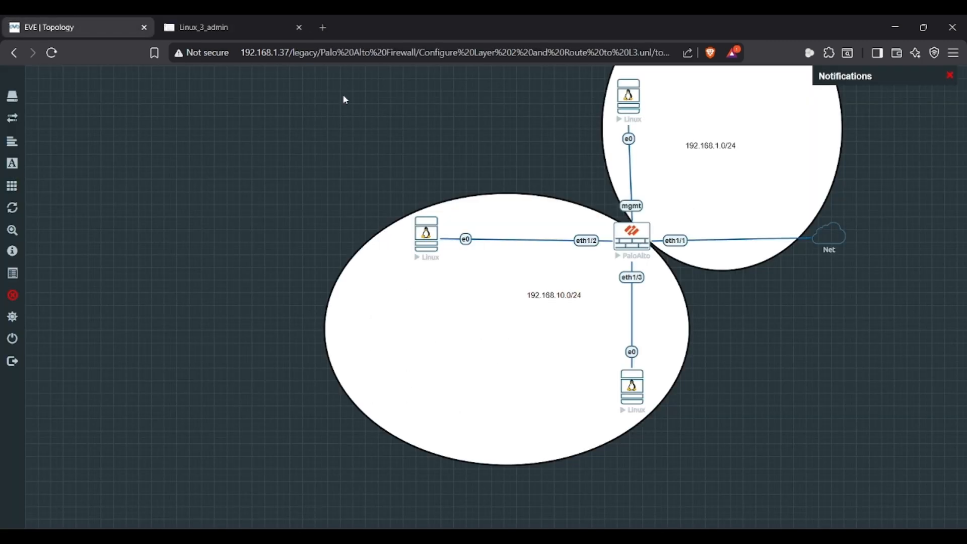
left_click(629, 386)
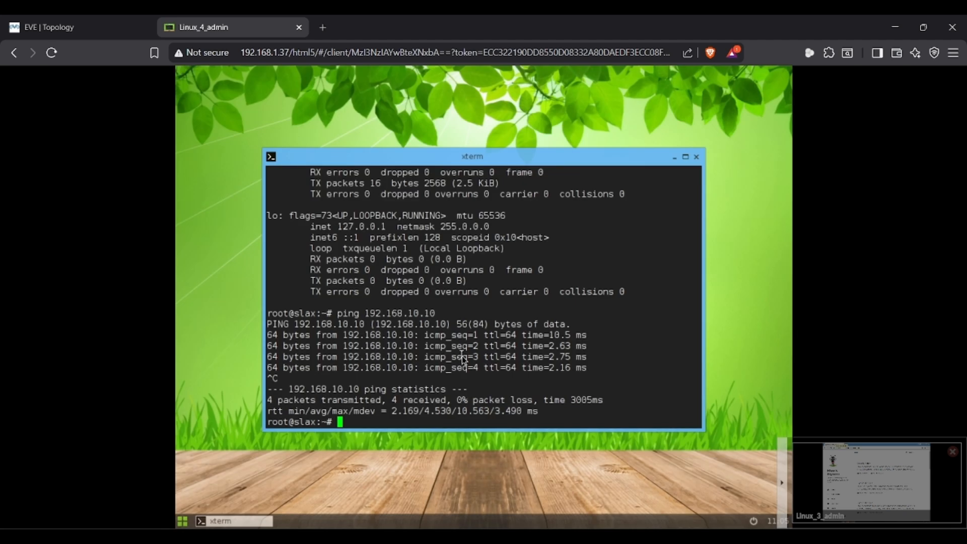
- On Linux_4, run 'ip route add default via 192.168.10.1'
type("ip default")
key("alt+Tab")
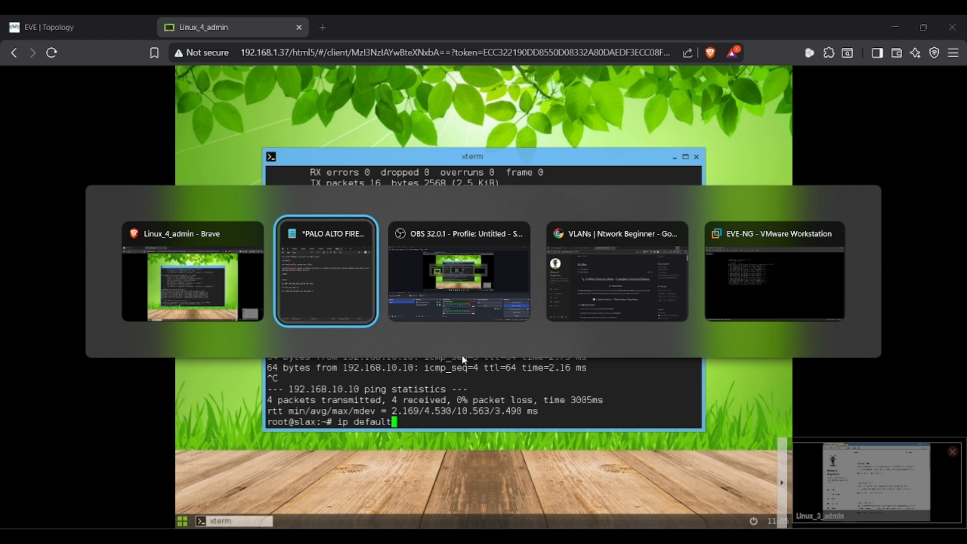
left_click(342, 288)
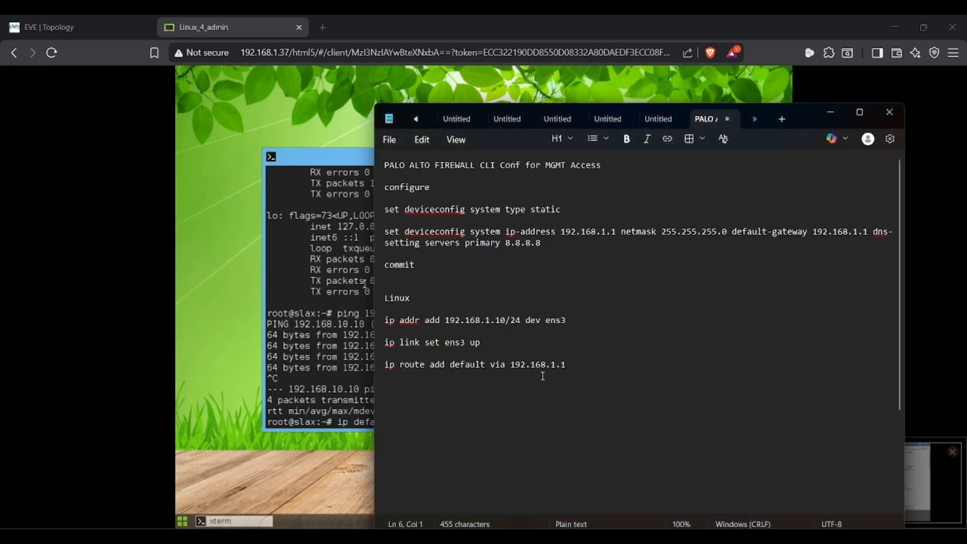
key("alt+Tab")
key("BackSpace")
key("BackSpace")
key("BackSpace")
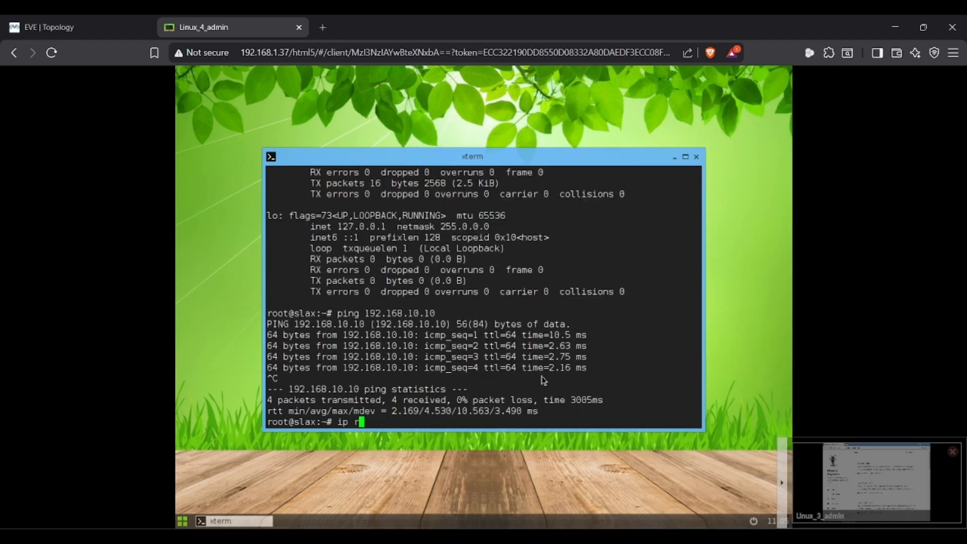
type("oute add default 192.168")
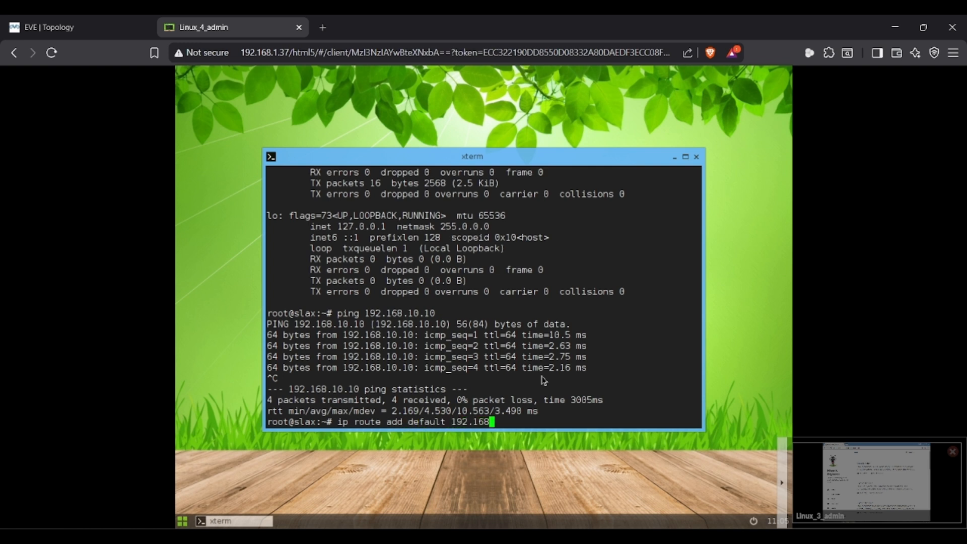
type(".10.")
type("1")
key("alt+Tab")
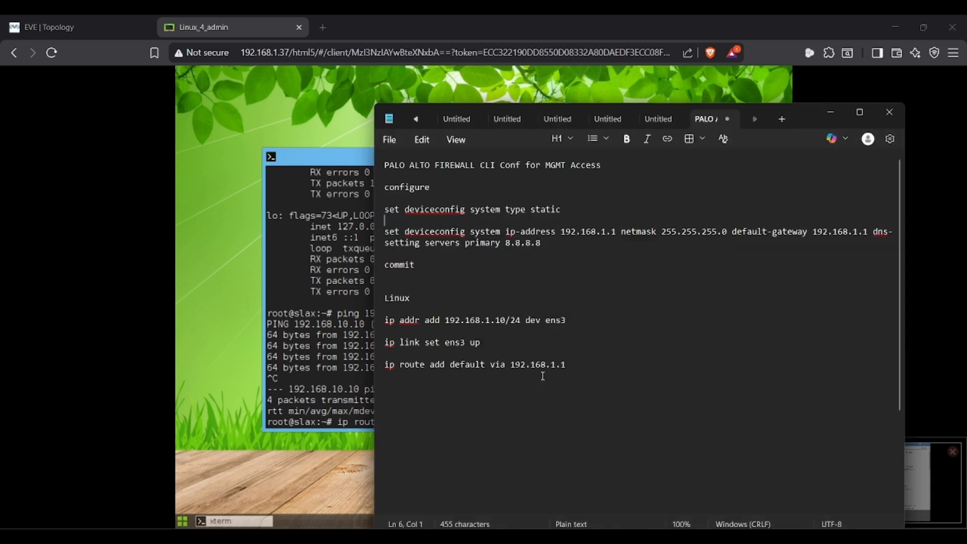
key("alt+Tab")
key("Left")
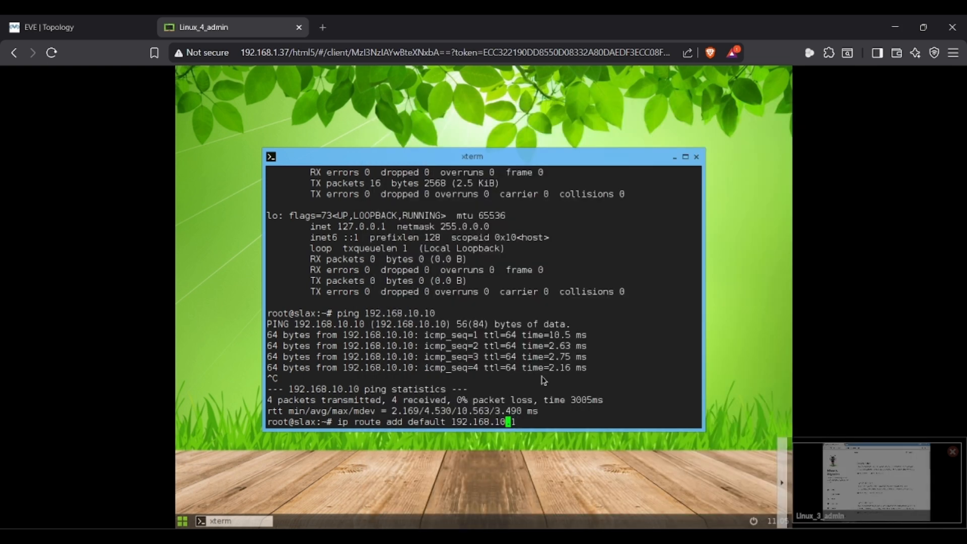
type("via")
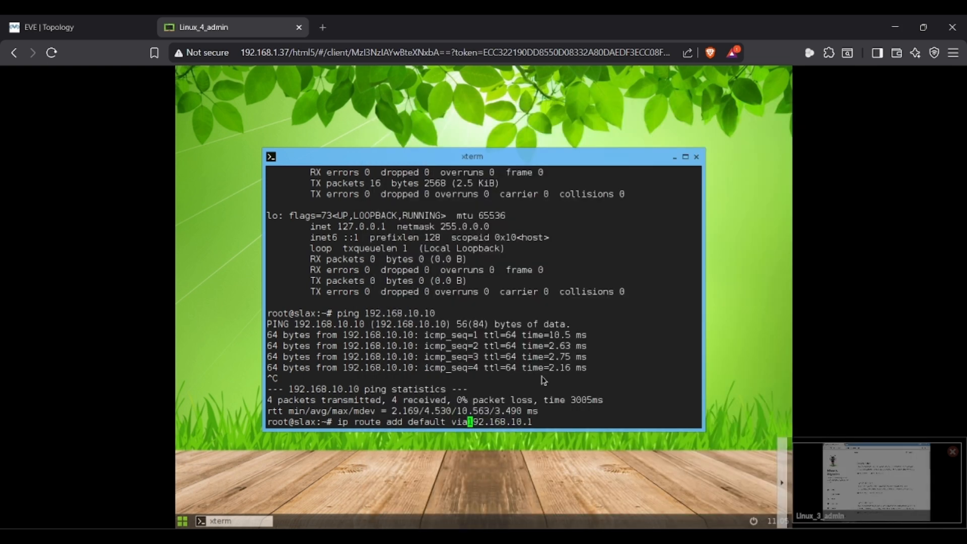
key("Return")
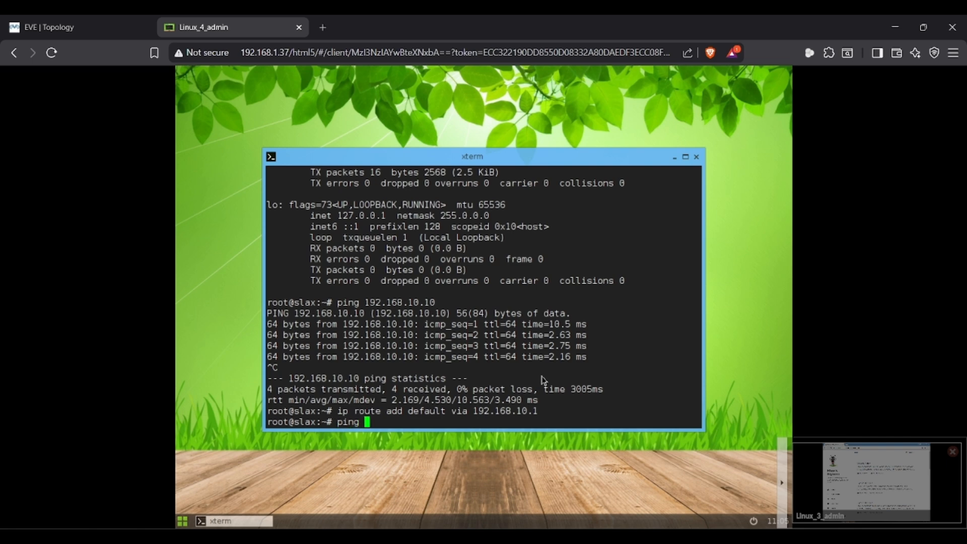
- Ping 8.8.8.8 from Linux_4, stop it to confirm 0% loss, and open the launcher
type("ping 8.8.8.8")
key("Return")
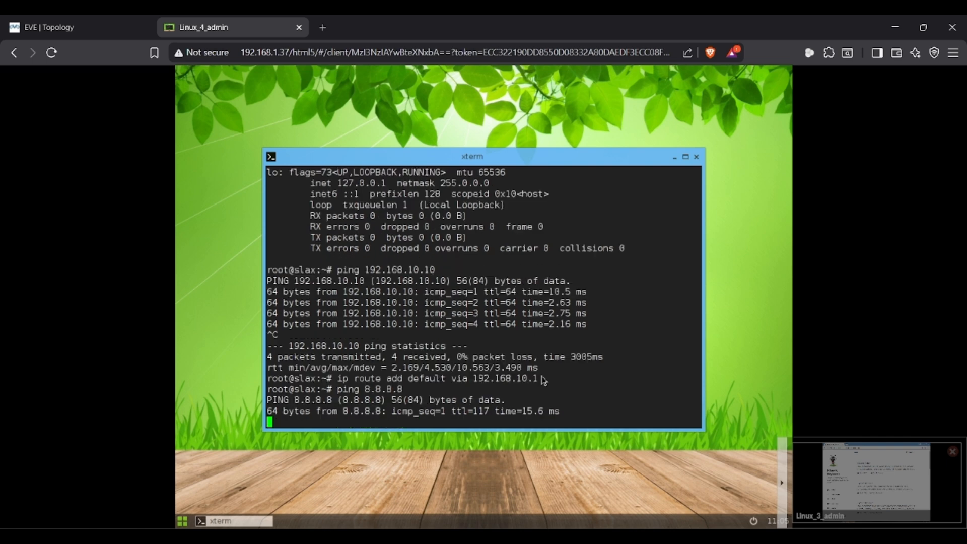
key("ctrl+c")
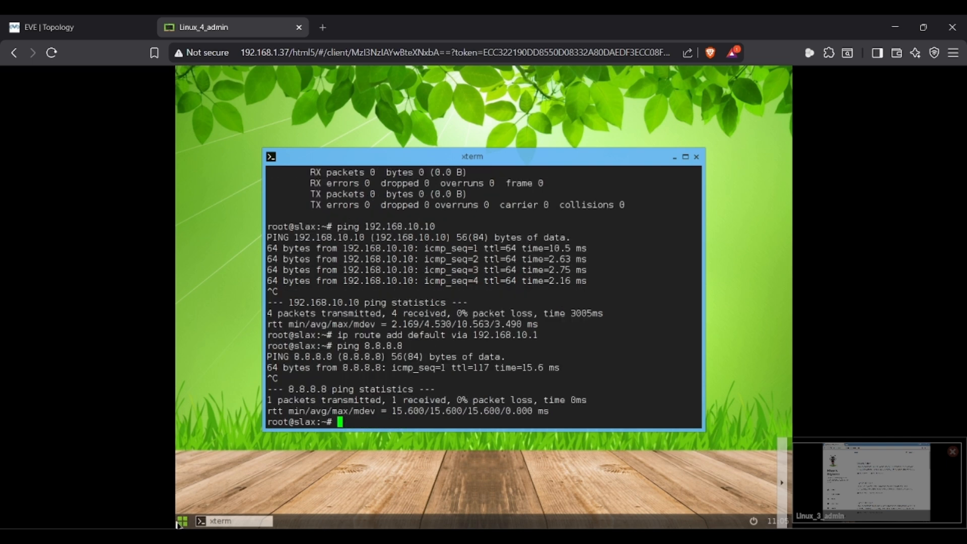
key("super")
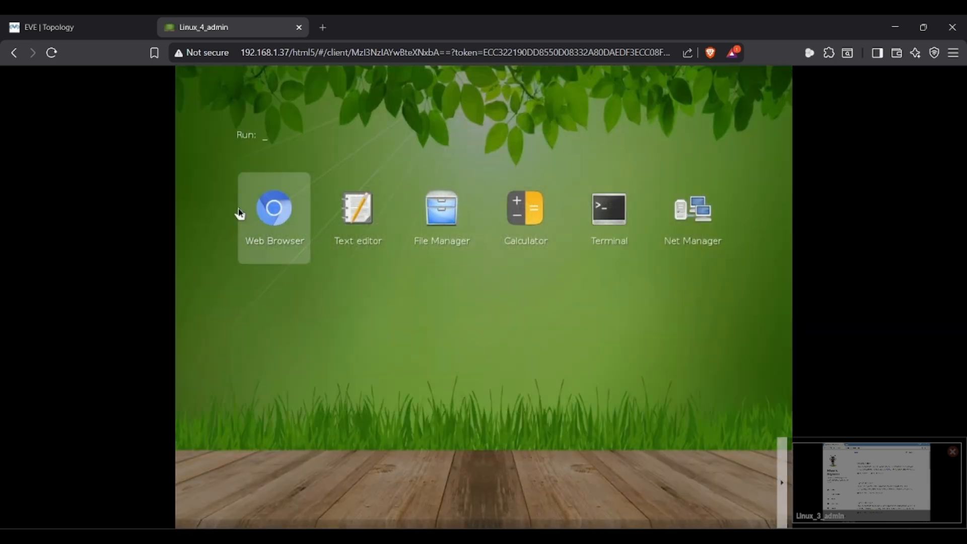
- Load rajnishkumar.pro in Linux_4's web browser
left_click(280, 220)
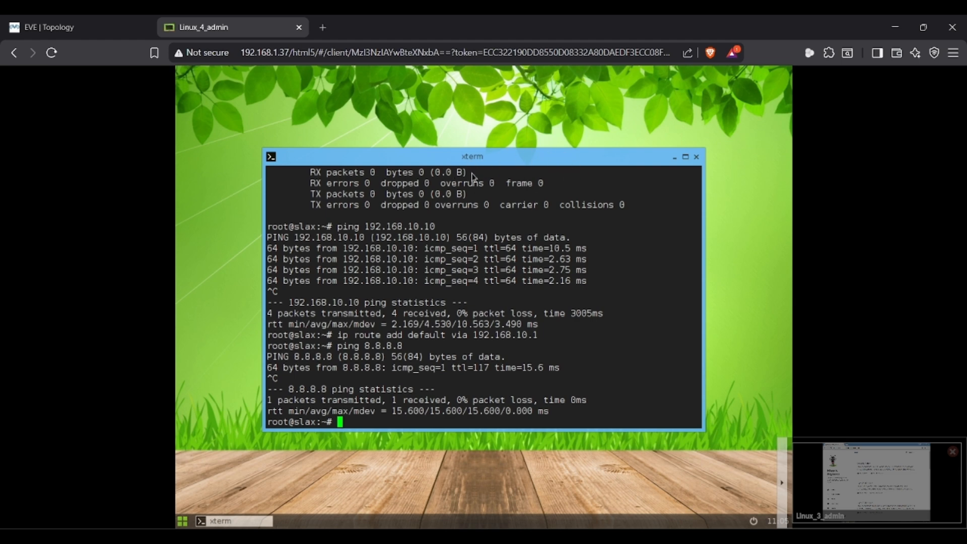
type("r")
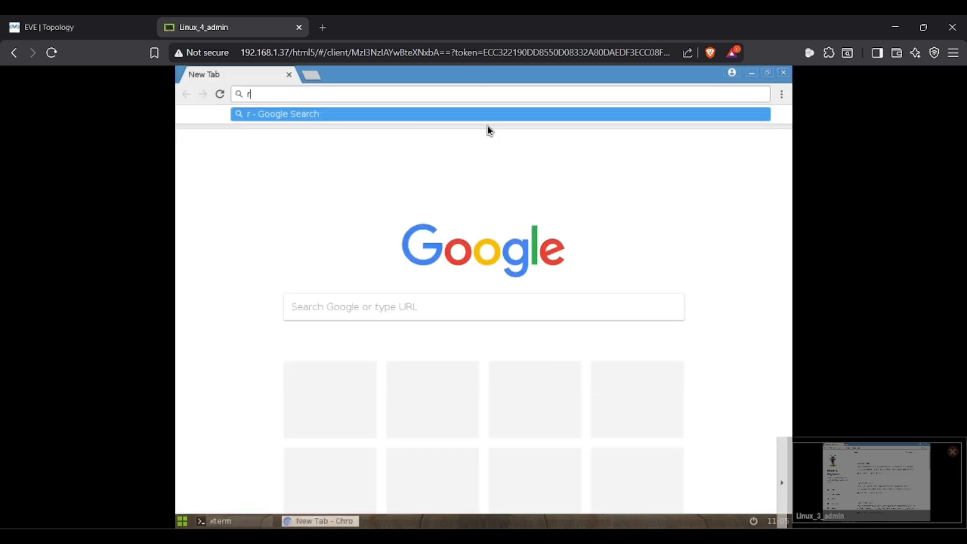
type("ajnishku")
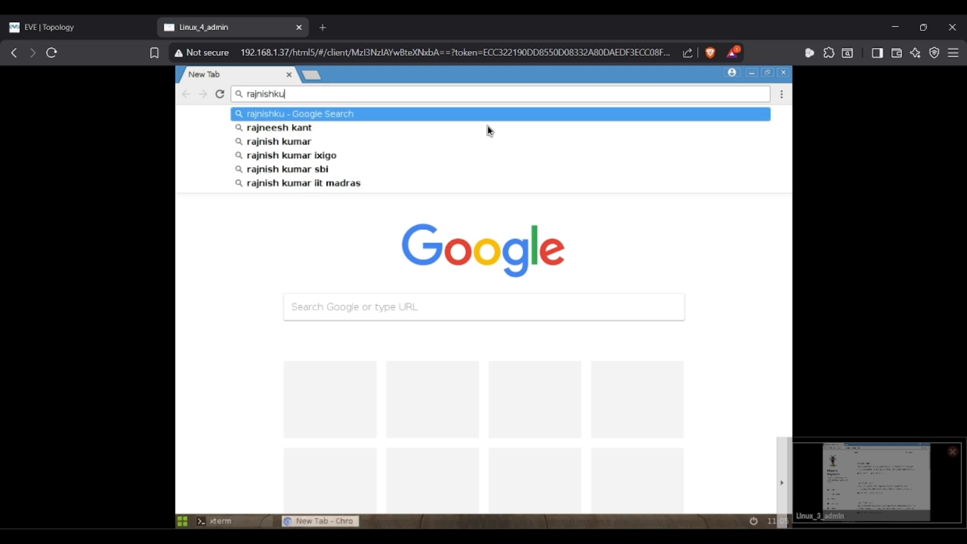
type("mar.")
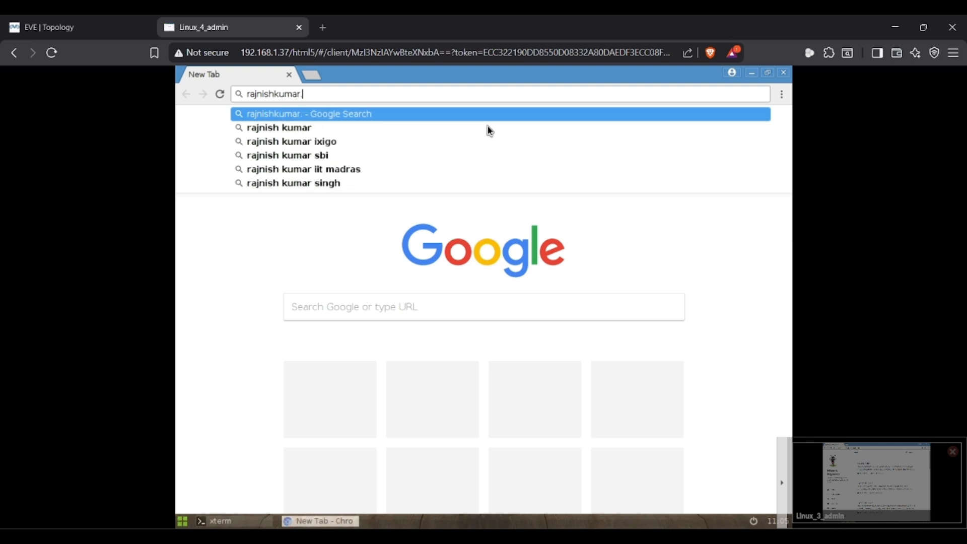
type("pro")
key("Return")
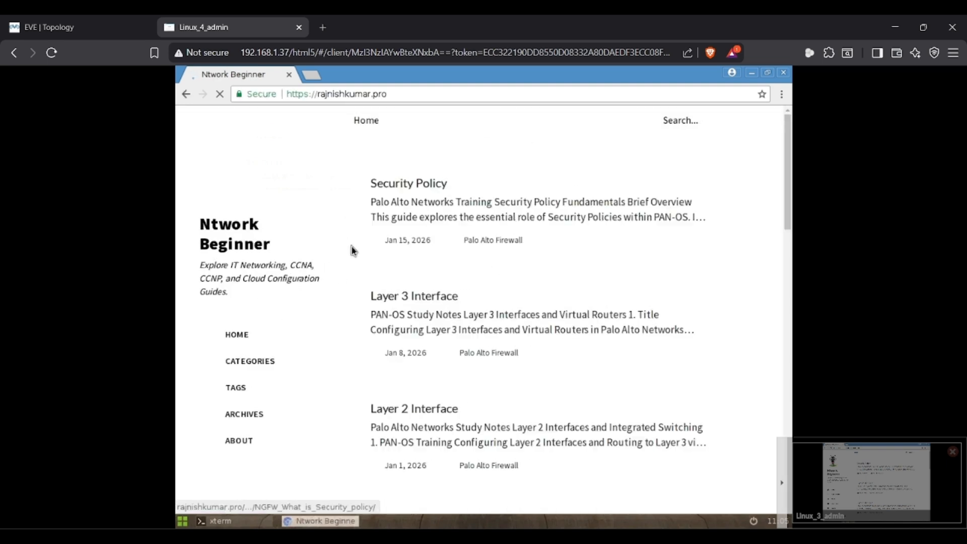
left_click(203, 487)
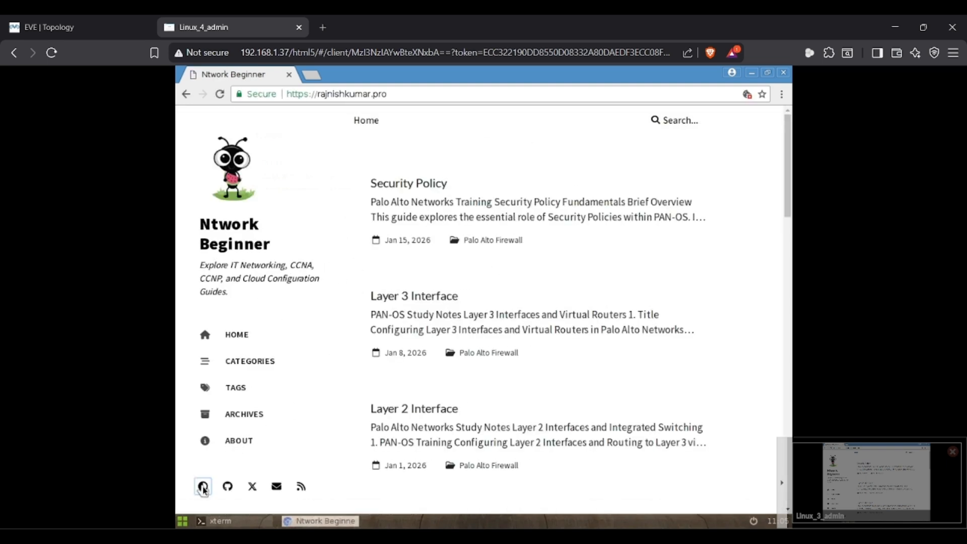
left_click(247, 334)
- Switch to the desktop Chrome window and open the Ntwork Beginner YouTube channel tab
key("alt+Tab")
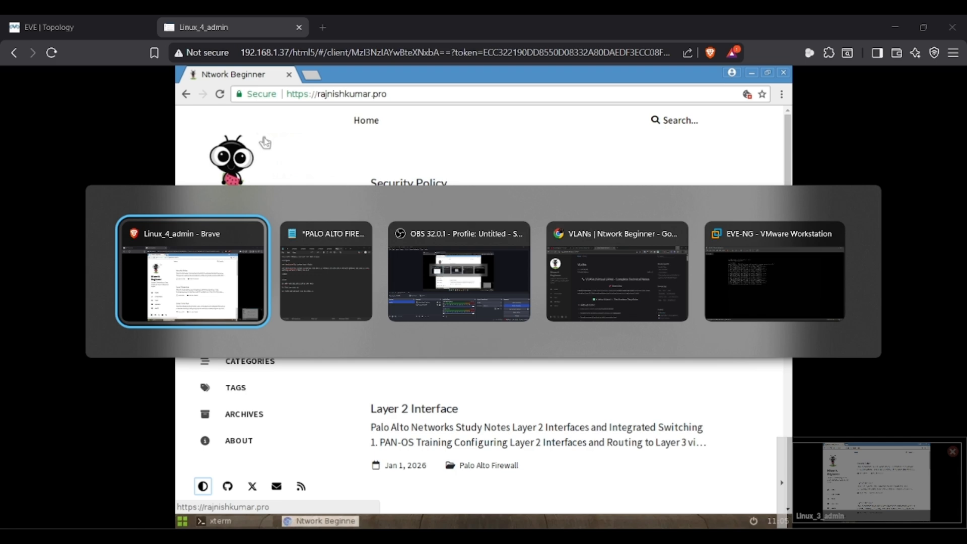
key("alt+Tab")
key("alt+Tab")
key("alt+Tab")
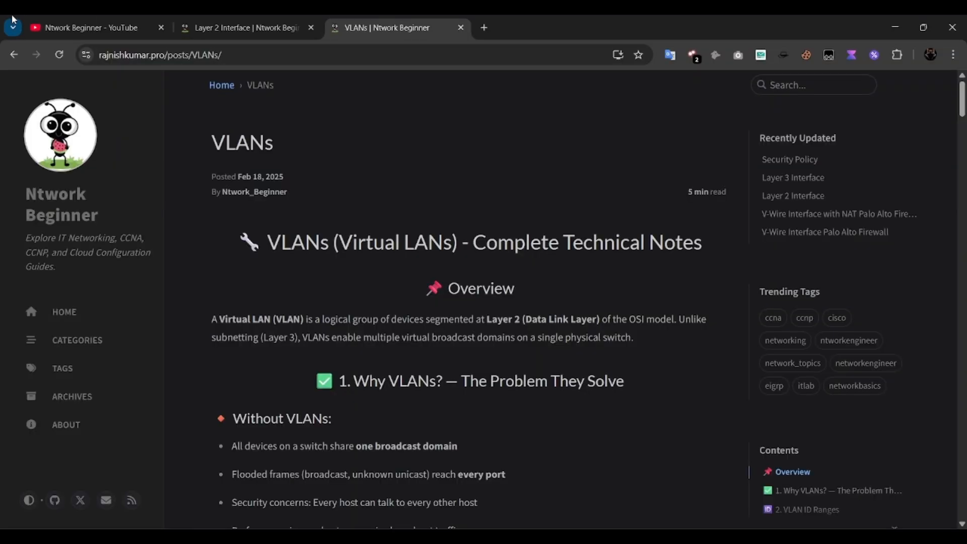
left_click(41, 27)
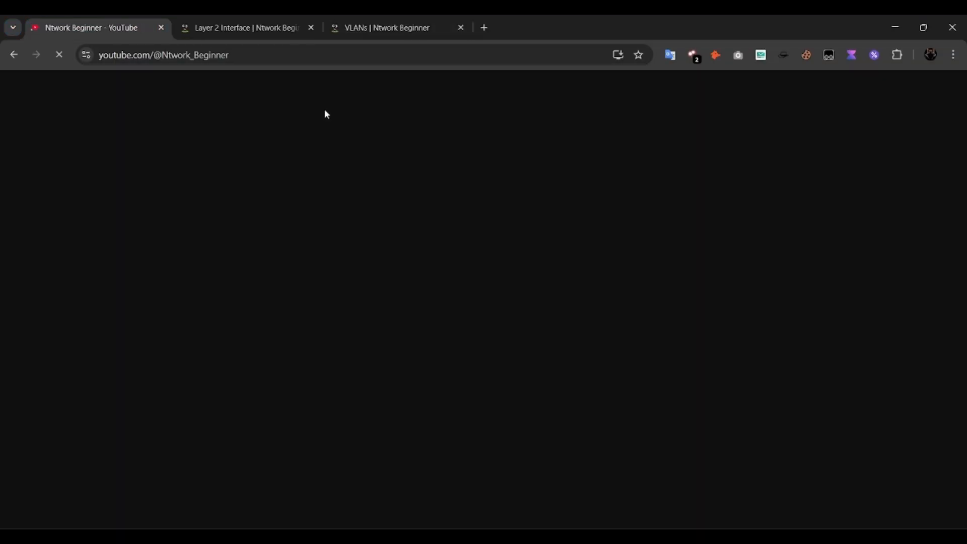